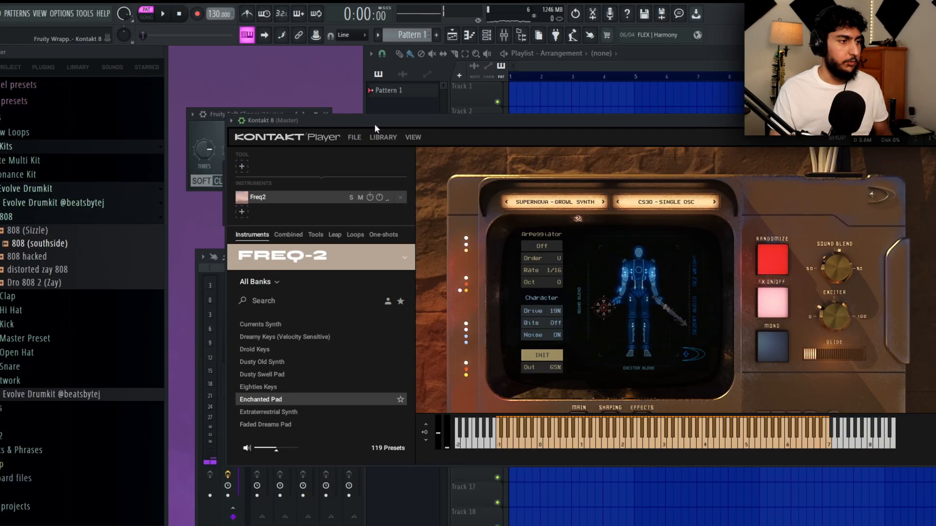
- Draw stacked one-bar notes C4, D4, D#4, F4, G4, G#4 and A#4 at the start of the Kontakt 8 piano roll
{"action": "left_click_drag", "start_coordinate": [329, 82], "coordinate": [302, 73]}
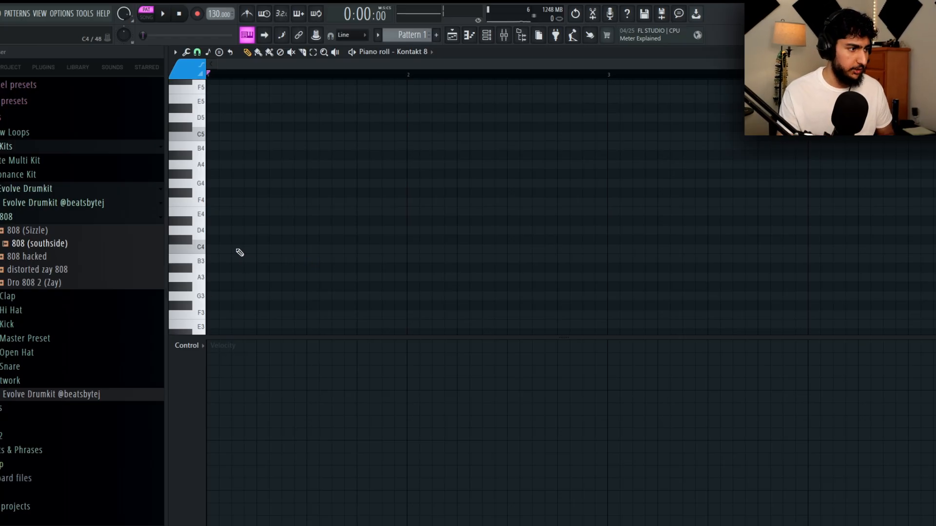
{"action": "mouse_move", "coordinate": [237, 249]}
{"action": "left_mouse_down"}
{"action": "mouse_move", "coordinate": [218, 249]}
{"action": "mouse_move", "coordinate": [405, 250]}
{"action": "left_mouse_up"}
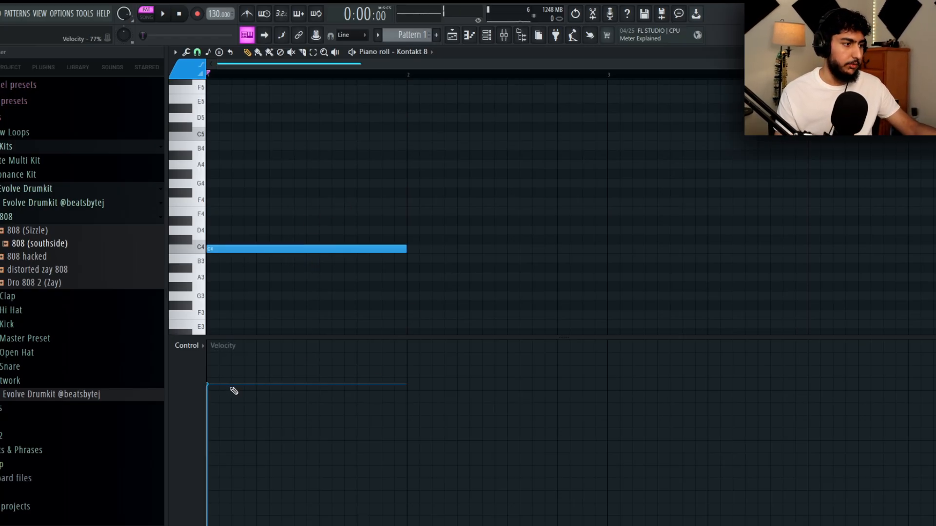
{"action": "left_click", "coordinate": [227, 231]}
{"action": "left_click", "coordinate": [212, 221]}
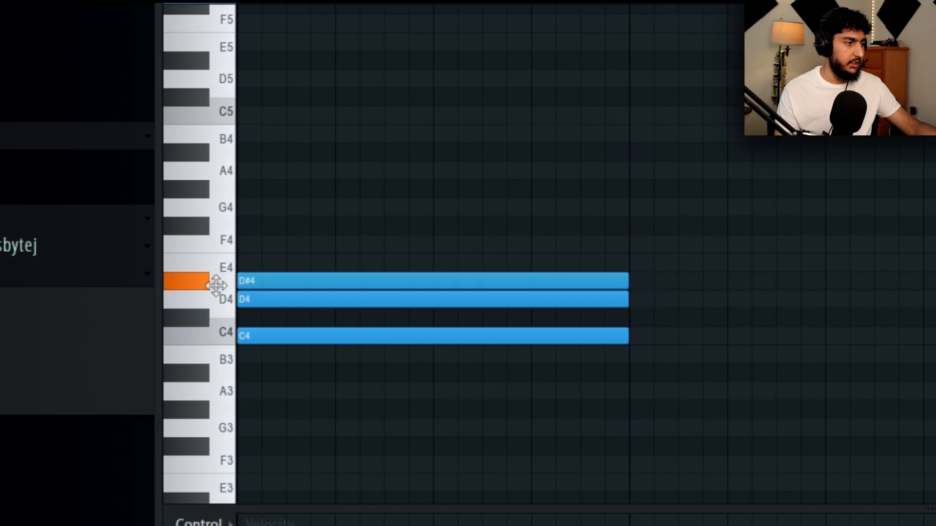
{"action": "left_click", "coordinate": [223, 202]}
{"action": "left_click", "coordinate": [253, 207]}
{"action": "left_click", "coordinate": [267, 189]}
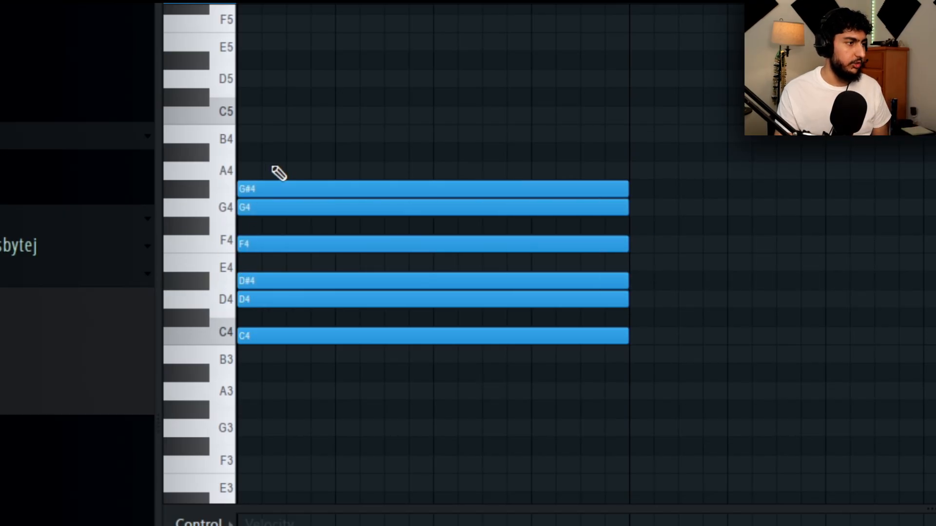
{"action": "left_click", "coordinate": [251, 152]}
{"action": "left_click", "coordinate": [245, 115]}
{"action": "right_click", "coordinate": [352, 121]}
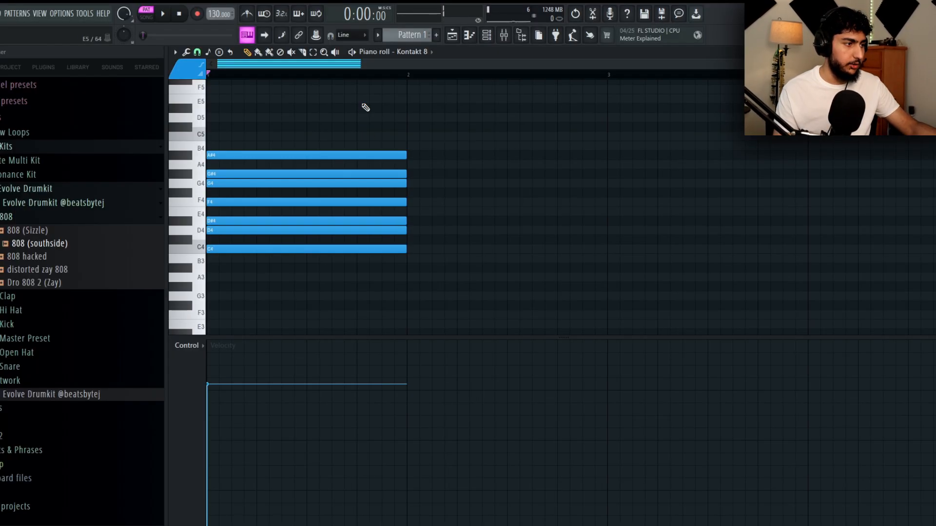
- Replace the C minor notes with stacked one-bar notes D#4, F4, F#4, G#4, A#4, B4 and C#5
{"action": "left_click_drag", "start_coordinate": [547, 60], "coordinate": [341, 337]}
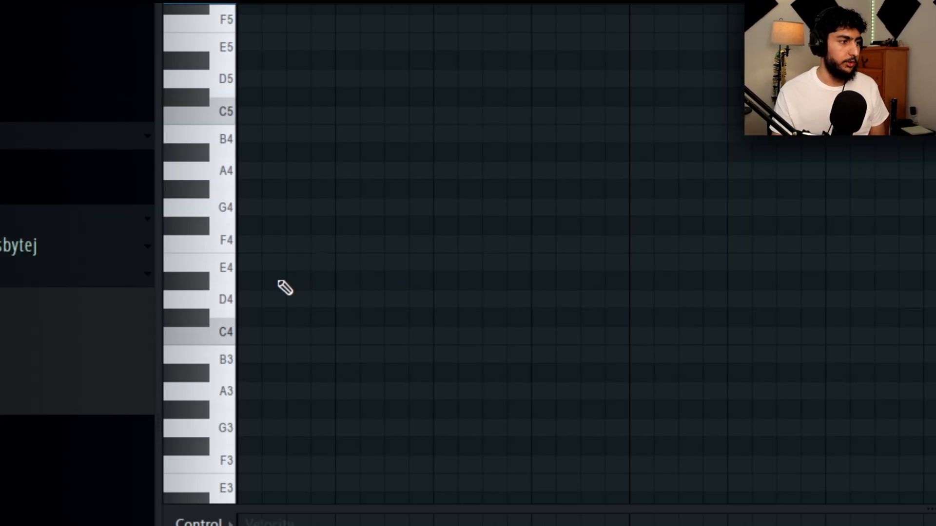
{"action": "left_click", "coordinate": [278, 281]}
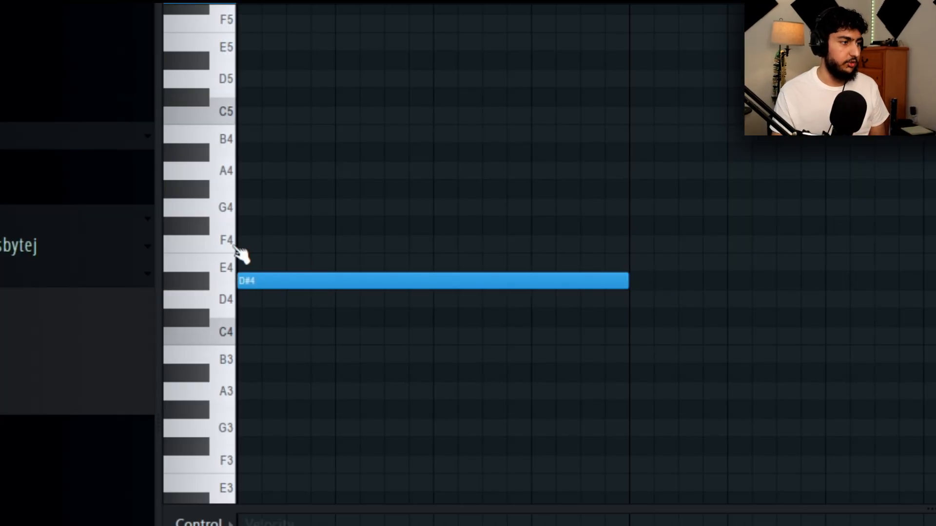
{"action": "left_click", "coordinate": [241, 243]}
{"action": "left_click", "coordinate": [240, 225]}
{"action": "left_click", "coordinate": [241, 190]}
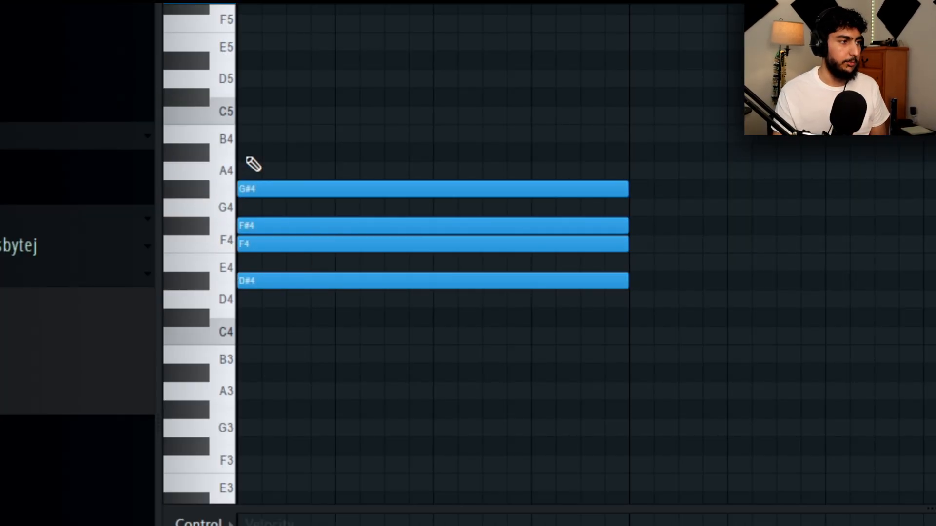
{"action": "left_click", "coordinate": [260, 152]}
{"action": "left_click", "coordinate": [260, 133]}
{"action": "left_click", "coordinate": [242, 97]}
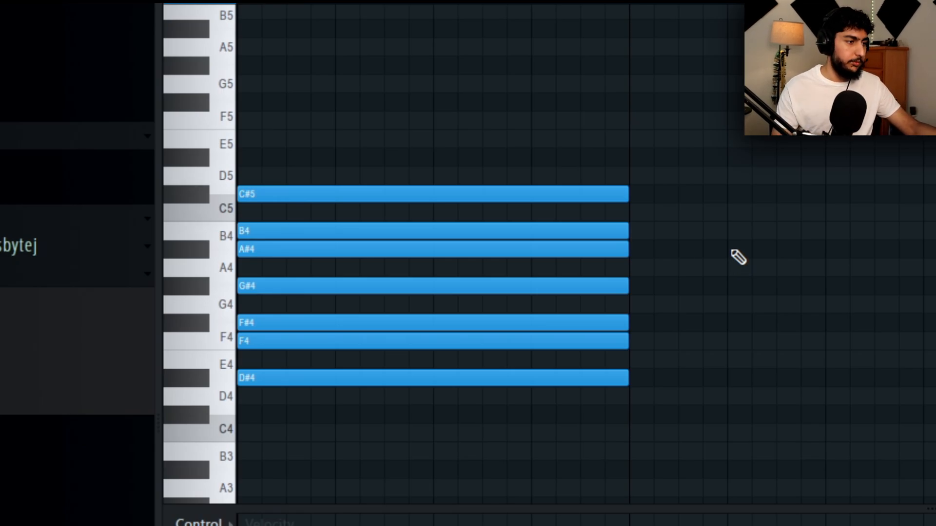
- Transpose the whole D# minor note stack up and back down to its D#4 start, and deselect it
{"action": "left_click", "coordinate": [227, 307]}
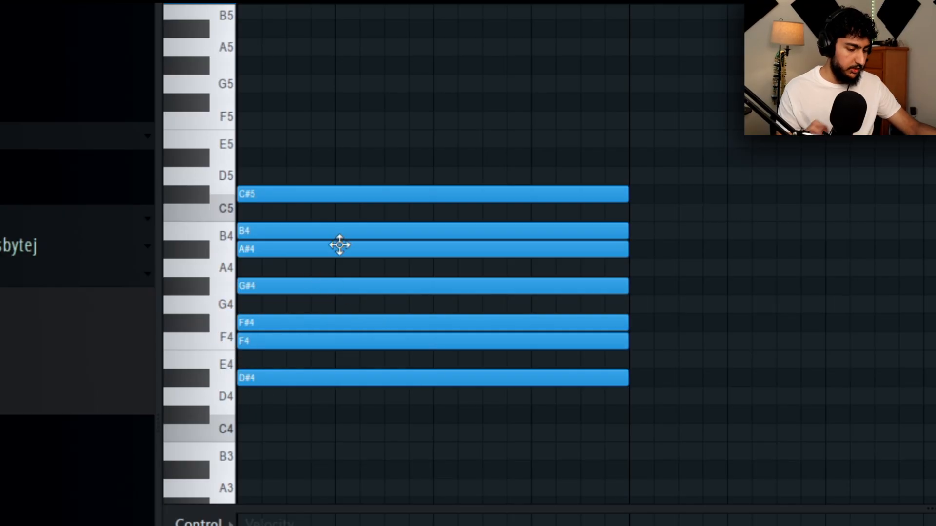
{"action": "key", "text": "shift+Up"}
{"action": "key", "text": "shift+Up"}
{"action": "key", "text": "shift+Up"}
{"action": "key", "text": "shift+Up"}
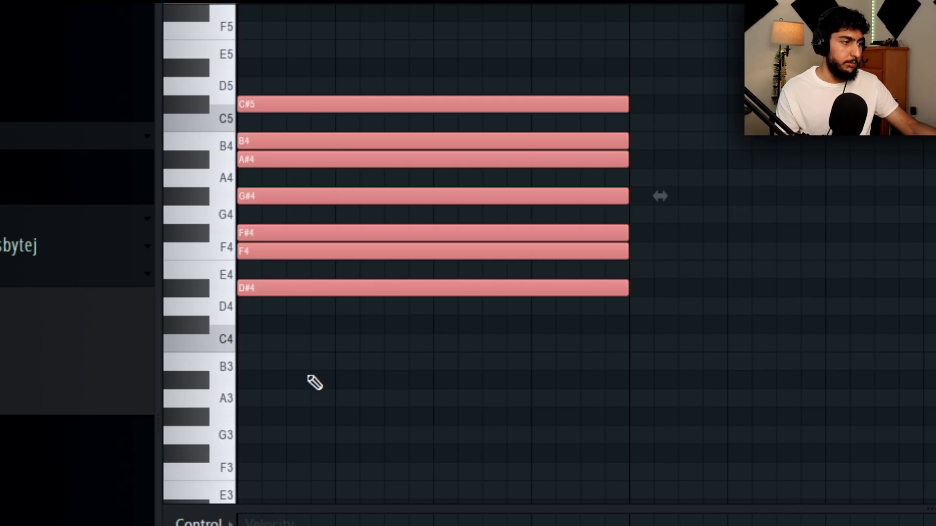
{"action": "key", "text": "shift+Down"}
{"action": "key", "text": "shift+Down"}
{"action": "key", "text": "shift+Down"}
{"action": "key", "text": "shift+Down"}
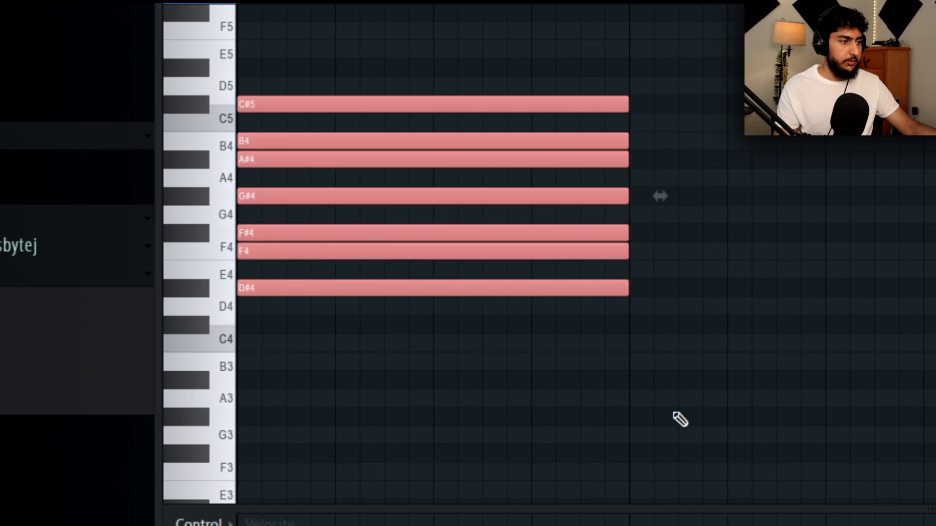
{"action": "left_click", "coordinate": [767, 371]}
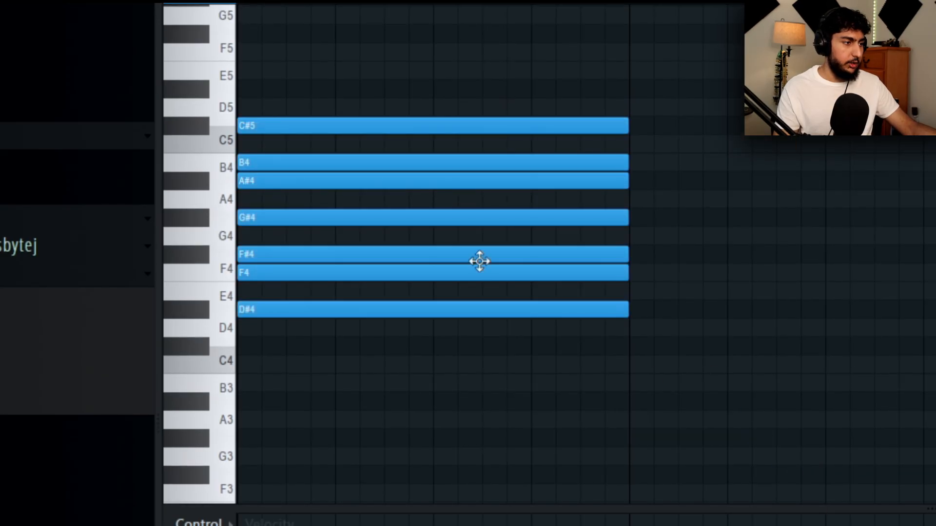
- Clear the scale notes and record a D#4, A#4, D#5, A#5 chord followed by the melody F#5, F5, F#5, G#5
{"action": "left_click_drag", "start_coordinate": [366, 286], "coordinate": [259, 319]}
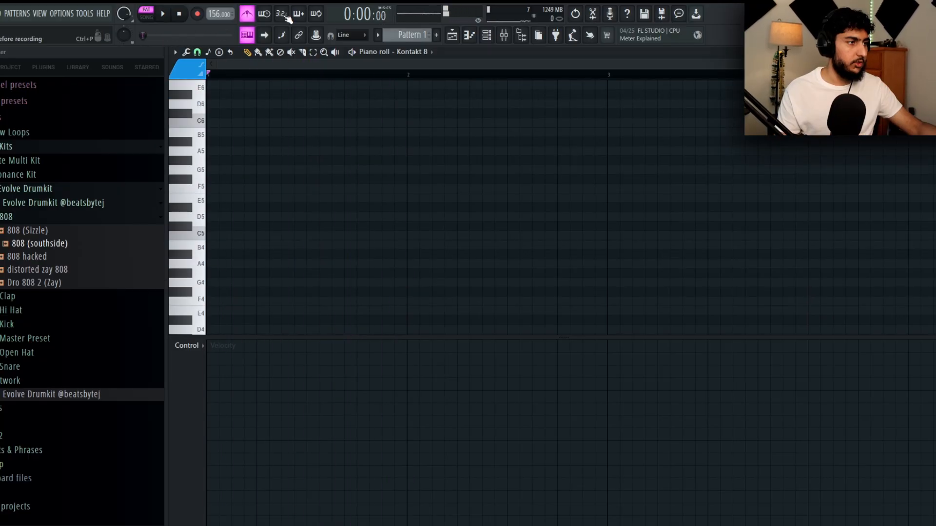
{"action": "key", "text": "r"}
{"action": "left_click", "coordinate": [473, 340]}
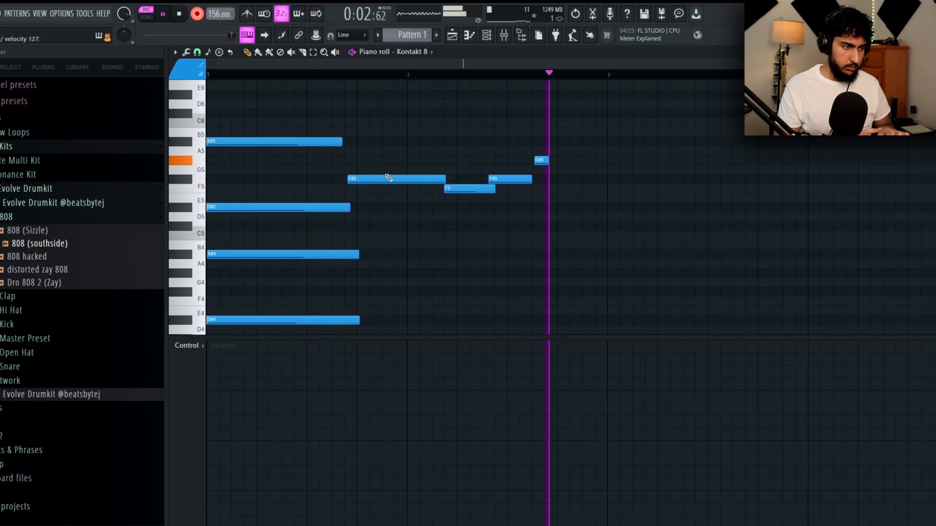
{"action": "key", "text": "space"}
- Align the recorded F#5, F5, F#5 and G#5 notes end to end on the beat grid, with the lower chord notes lasting three beats
{"action": "left_click_drag", "start_coordinate": [623, 231], "coordinate": [460, 128]}
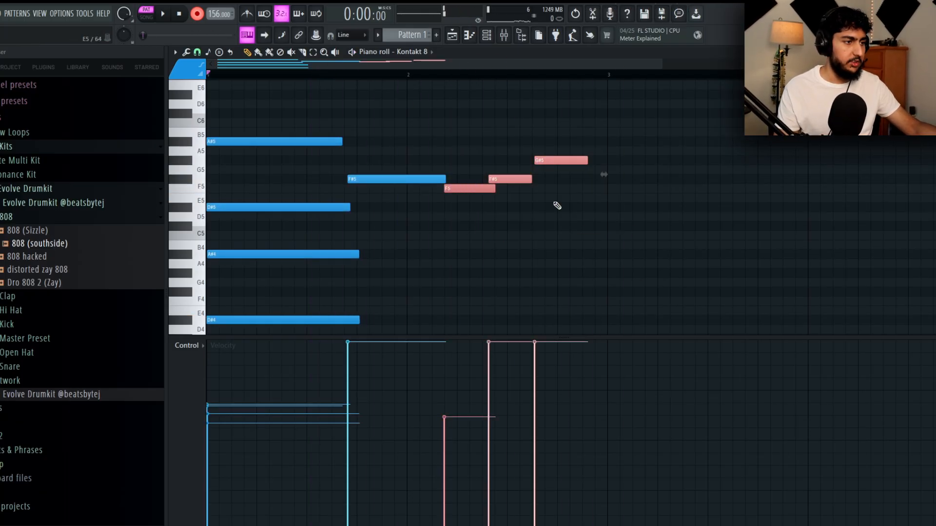
{"action": "left_click", "coordinate": [646, 256], "text": "ctrl"}
{"action": "left_click_drag", "start_coordinate": [668, 268], "coordinate": [429, 146]}
{"action": "left_click", "coordinate": [536, 258]}
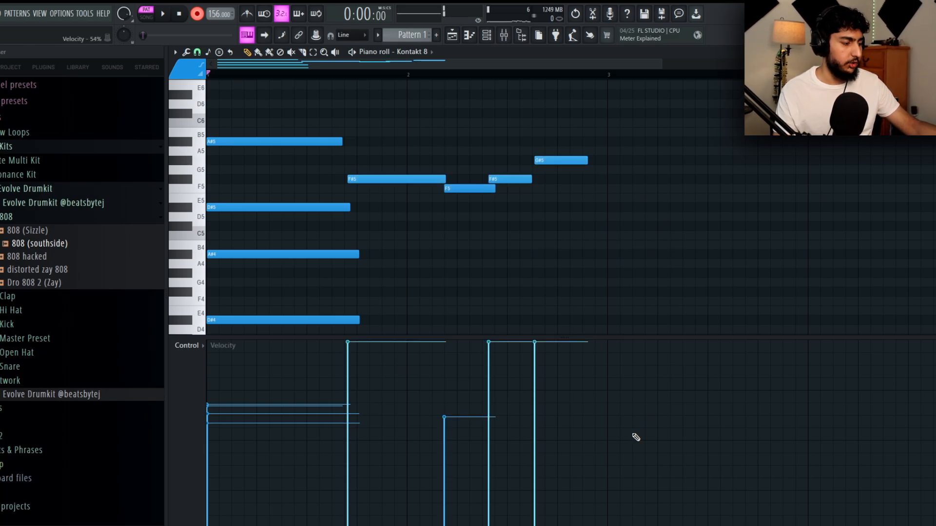
{"action": "left_click_drag", "start_coordinate": [627, 249], "coordinate": [298, 78]}
{"action": "left_click", "coordinate": [607, 254], "text": "ctrl"}
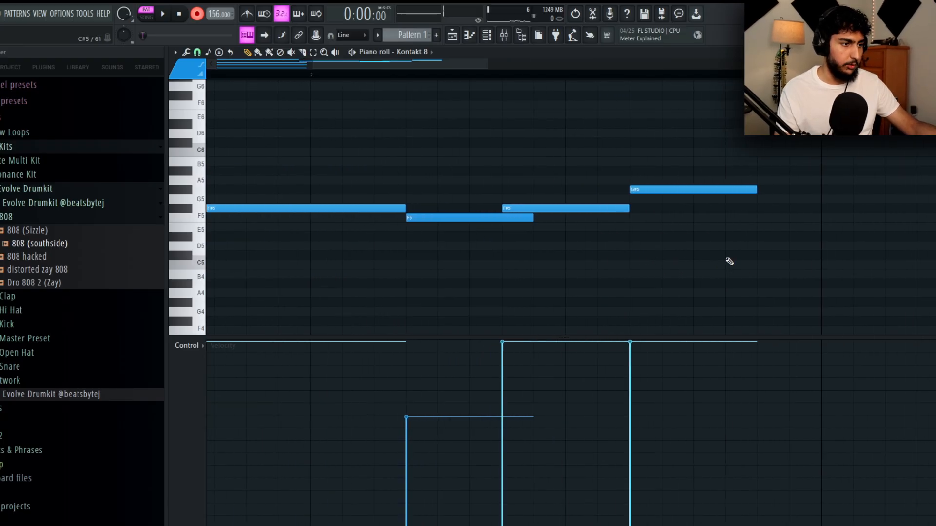
{"action": "key", "text": "ctrl+a"}
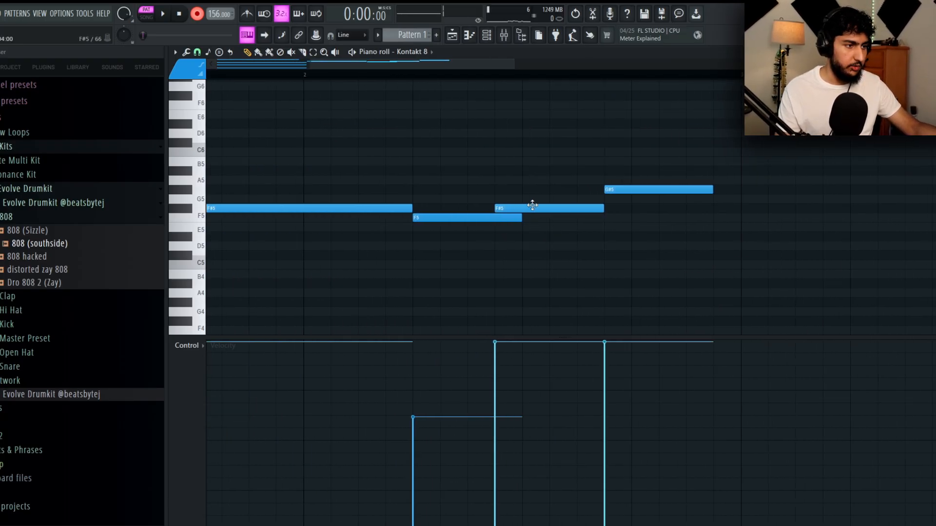
{"action": "left_click_drag", "start_coordinate": [532, 206], "coordinate": [576, 208]}
{"action": "left_click", "coordinate": [590, 216]}
{"action": "right_click", "coordinate": [604, 217]}
{"action": "left_click_drag", "start_coordinate": [637, 190], "coordinate": [665, 190]}
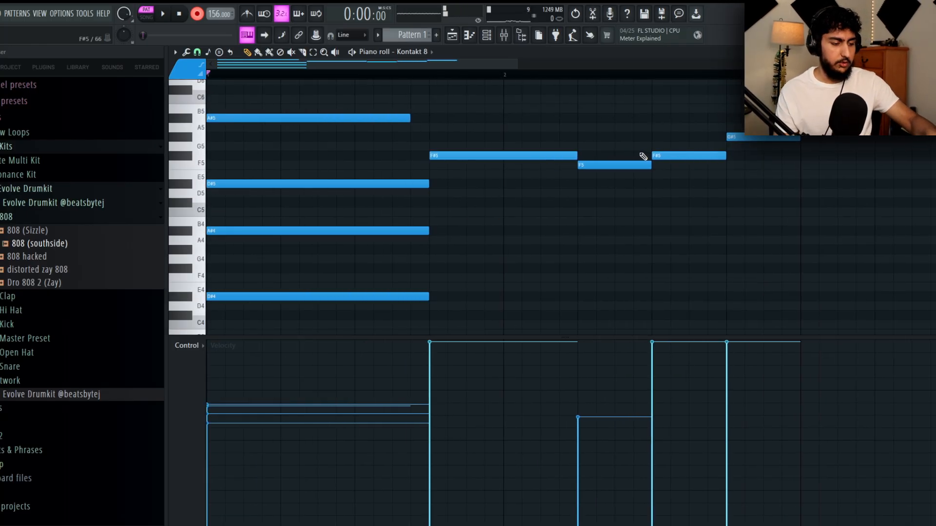
- Extend the A#5 chord note to three beats and slightly lower the first F#5 note's velocity while auditioning the pattern
{"action": "scroll", "coordinate": [579, 251], "scroll_direction": "down", "scroll_amount": 1}
{"action": "key", "text": "space"}
{"action": "left_click_drag", "start_coordinate": [393, 116], "coordinate": [411, 115]}
{"action": "scroll", "coordinate": [563, 232], "scroll_direction": "up", "scroll_amount": 1}
{"action": "scroll", "coordinate": [635, 217], "scroll_direction": "down", "scroll_amount": 3}
{"action": "key", "text": "space"}
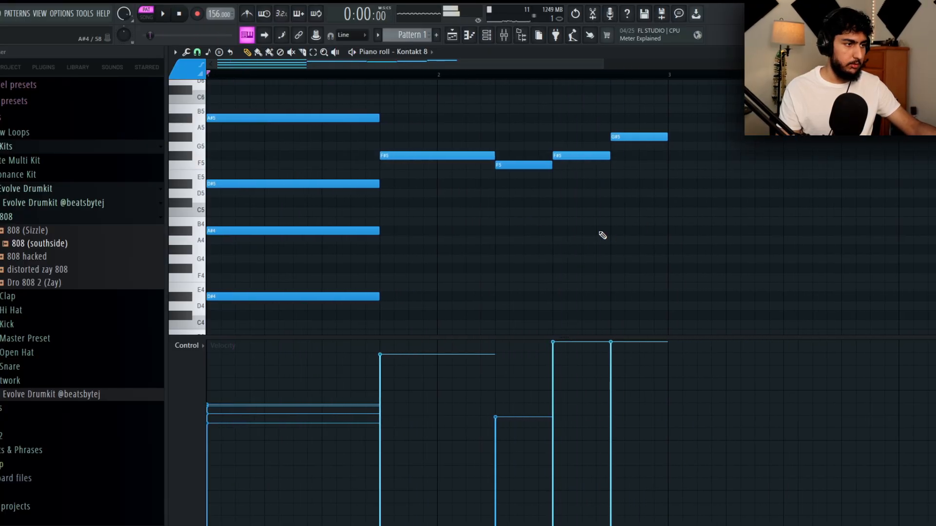
- Lengthen all four chord notes to one full bar and duplicate the two-bar phrase into bars 3 and 4
{"action": "left_click_drag", "start_coordinate": [368, 299], "coordinate": [296, 157]}
{"action": "left_click_drag", "start_coordinate": [404, 124], "coordinate": [433, 122]}
{"action": "left_click", "coordinate": [526, 129]}
{"action": "scroll", "coordinate": [570, 166], "scroll_direction": "up", "scroll_amount": 1}
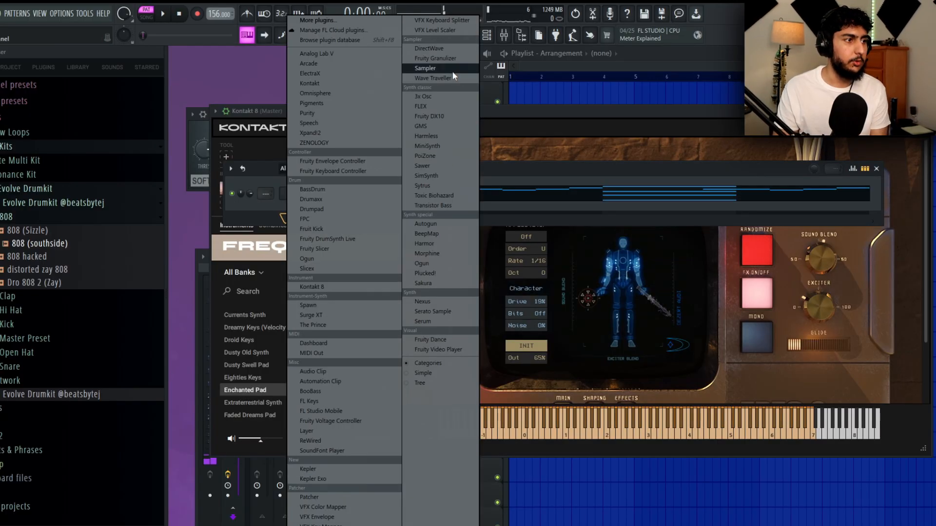
- Add a Sampler channel and open its piano roll to view the Kontakt 8 ghost notes
{"action": "left_click", "coordinate": [452, 70]}
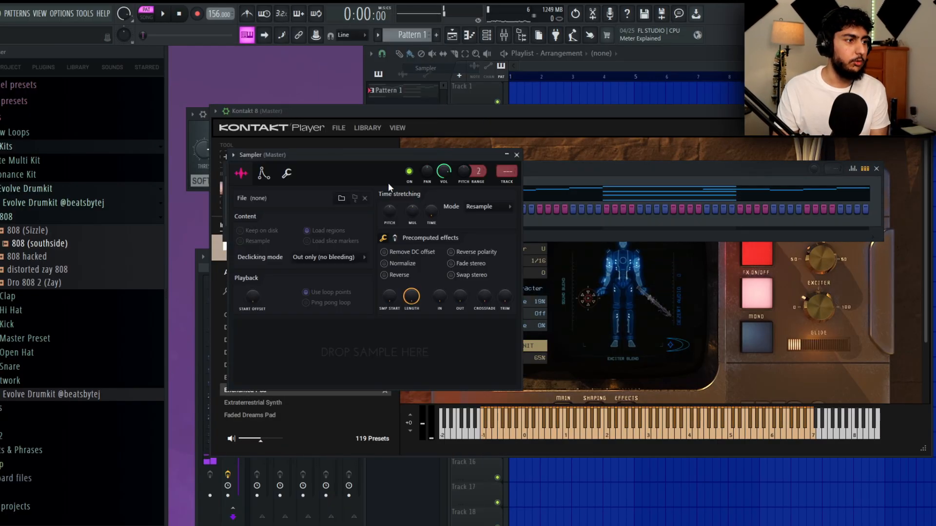
{"action": "left_click", "coordinate": [551, 221]}
{"action": "right_click", "coordinate": [317, 209]}
{"action": "left_click", "coordinate": [346, 210]}
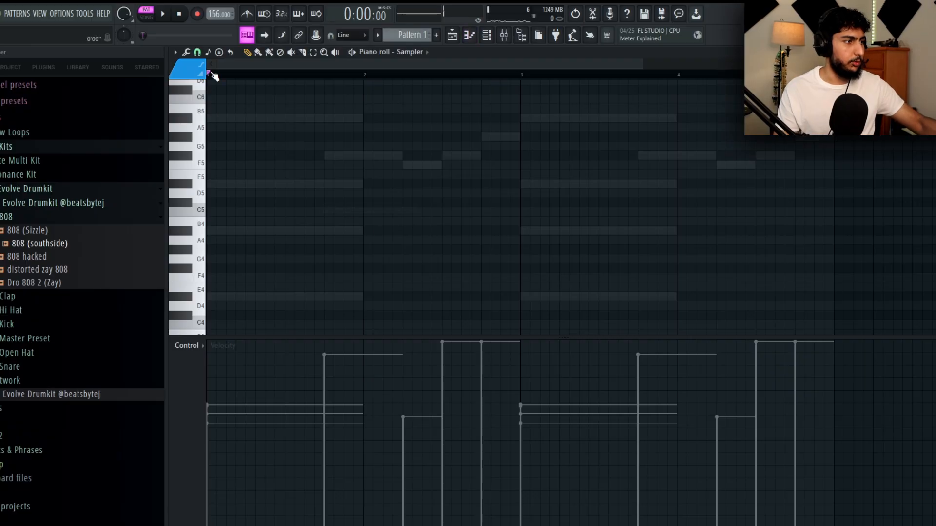
{"action": "key", "text": "Up"}
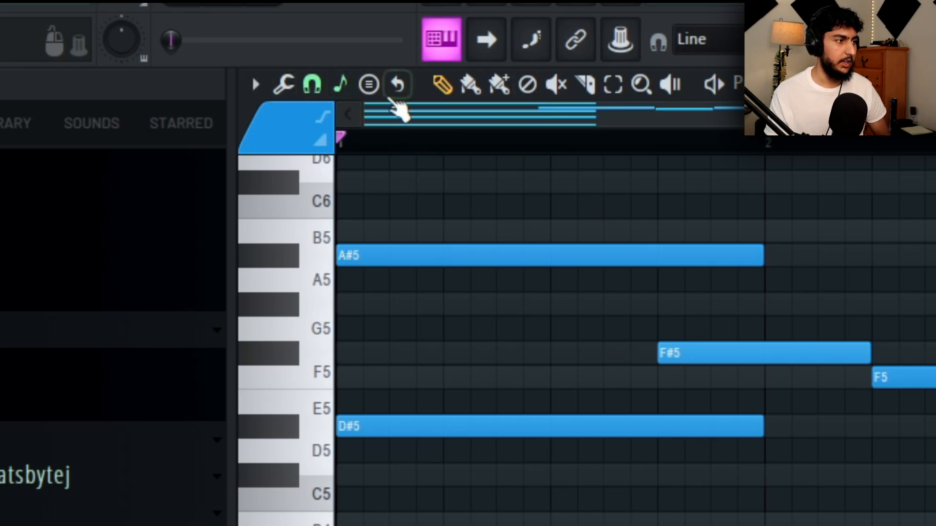
- Set the piano roll scale highlighting to Minor Natural (Aeolian) with D# as the root note
{"action": "left_click", "coordinate": [340, 83]}
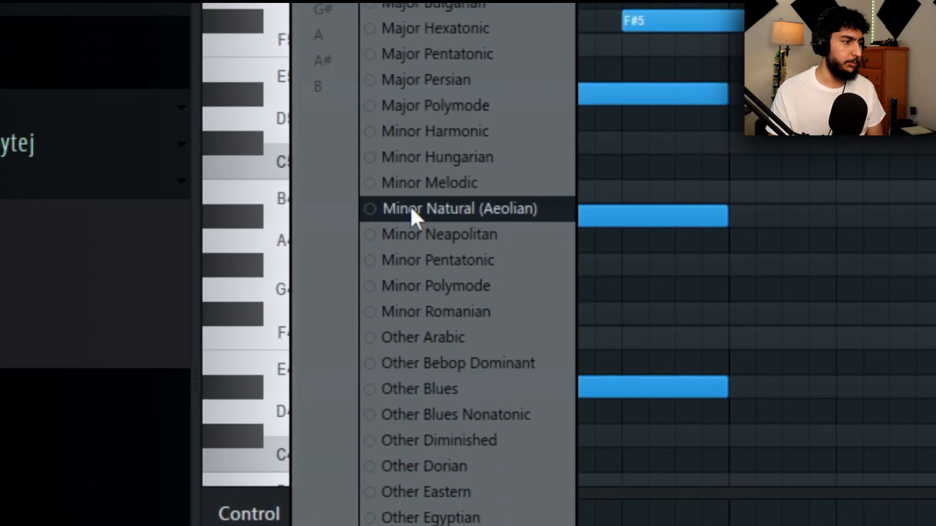
{"action": "left_click", "coordinate": [471, 215]}
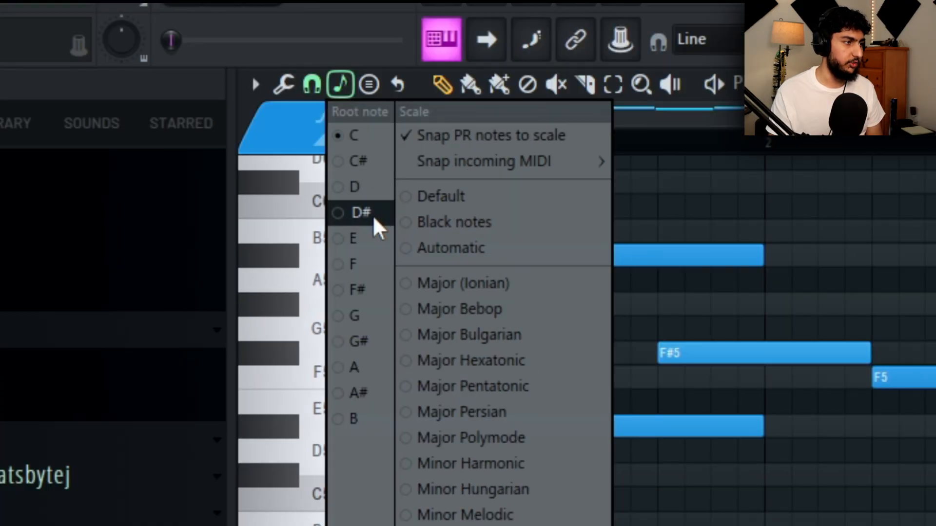
{"action": "left_click", "coordinate": [374, 214]}
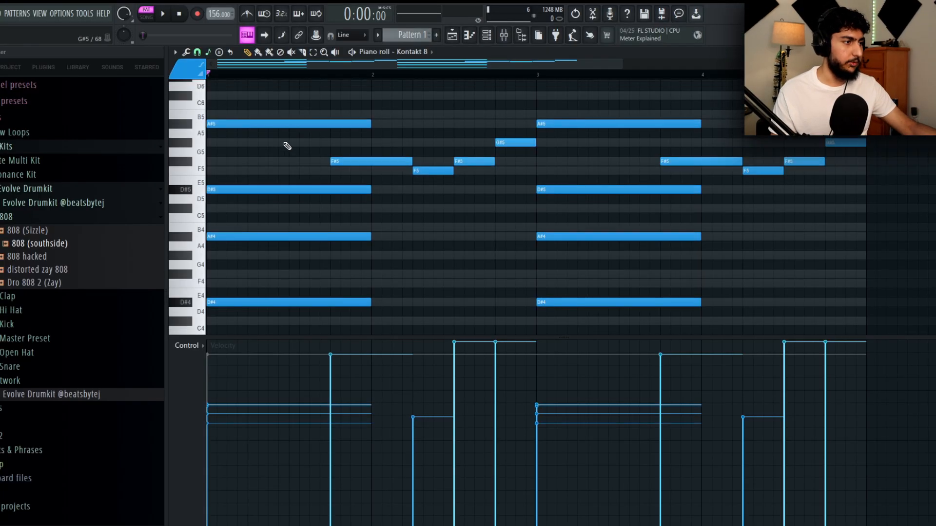
- Delete the duplicated phrase in bars 3 and 4 and the F#5, F5, F#5, G#5 melody, keeping only the opening chord
{"action": "scroll", "coordinate": [351, 115], "scroll_direction": "down", "scroll_amount": 1}
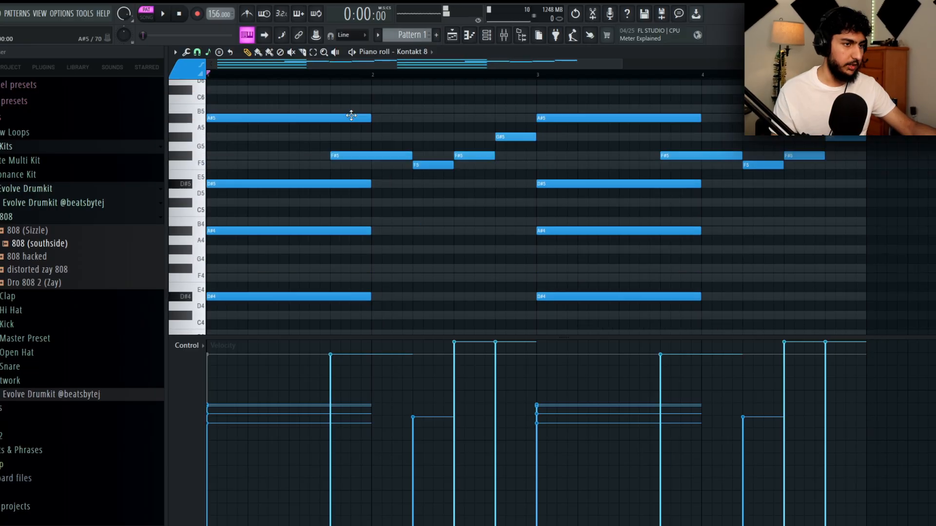
{"action": "scroll", "coordinate": [351, 115], "scroll_direction": "down", "scroll_amount": 2, "text": "ctrl"}
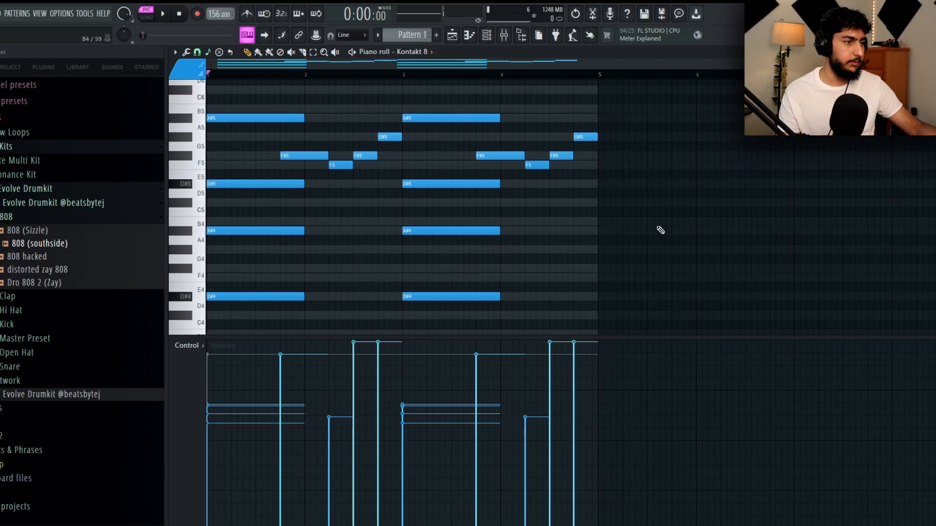
{"action": "right_click", "coordinate": [390, 137]}
{"action": "right_click", "coordinate": [365, 156]}
{"action": "right_click", "coordinate": [343, 165]}
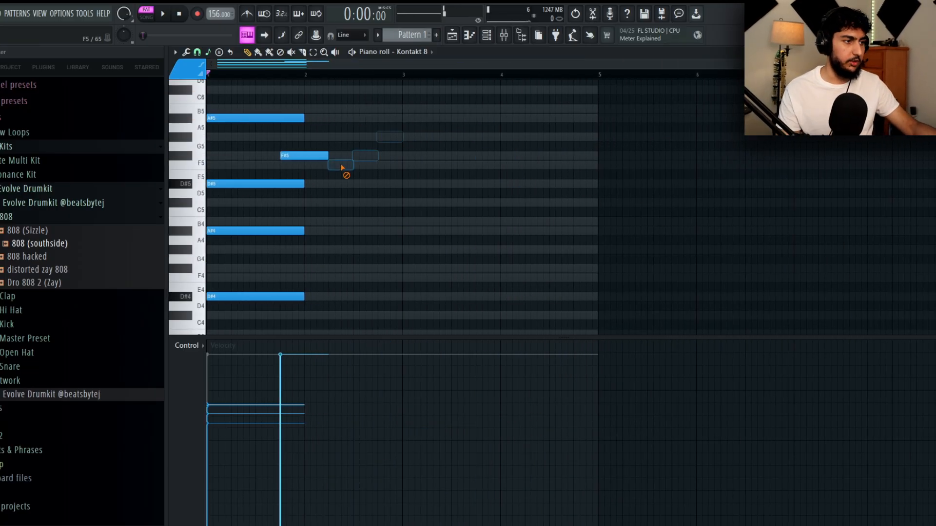
{"action": "right_click", "coordinate": [315, 157]}
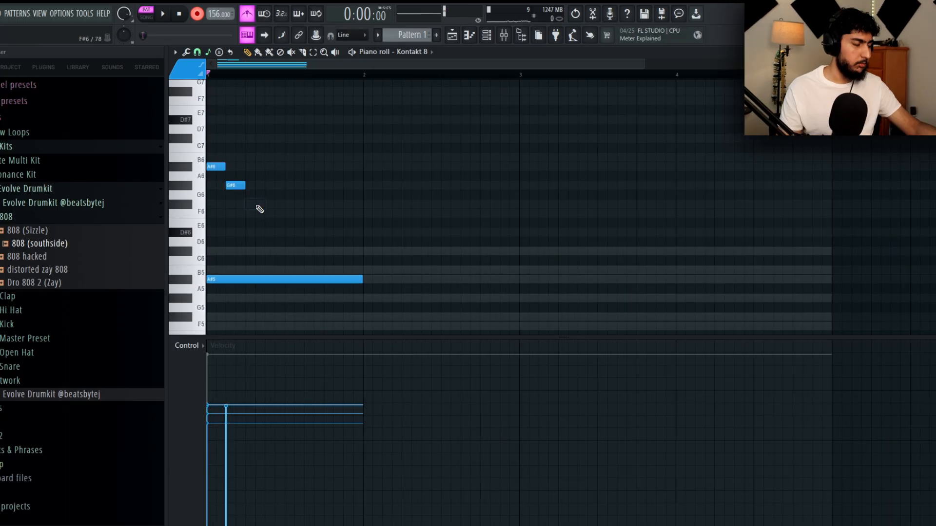
- Replace the short G#6 note with F#6, continue the line with F6, D#6, F#6, F6, D#6 and F6, and play it
{"action": "right_click", "coordinate": [235, 186]}
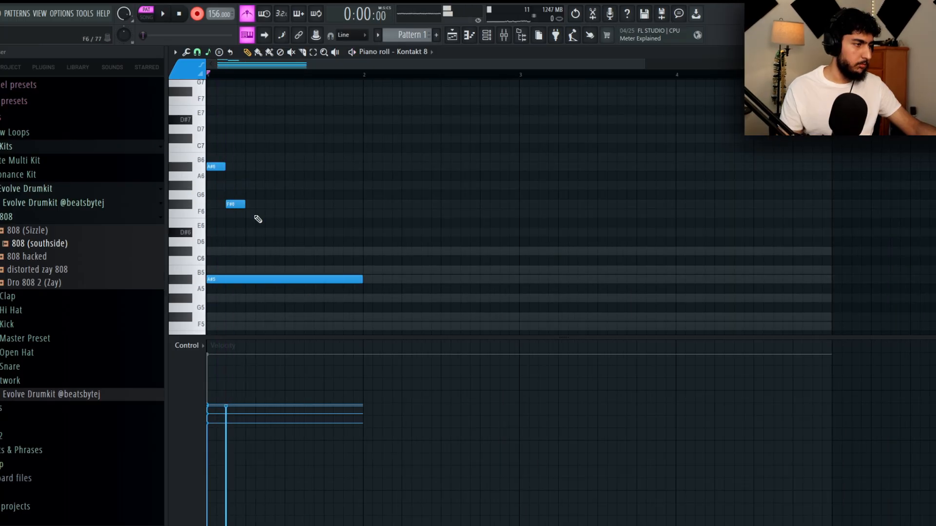
{"action": "left_click", "coordinate": [249, 213]}
{"action": "right_click", "coordinate": [251, 214]}
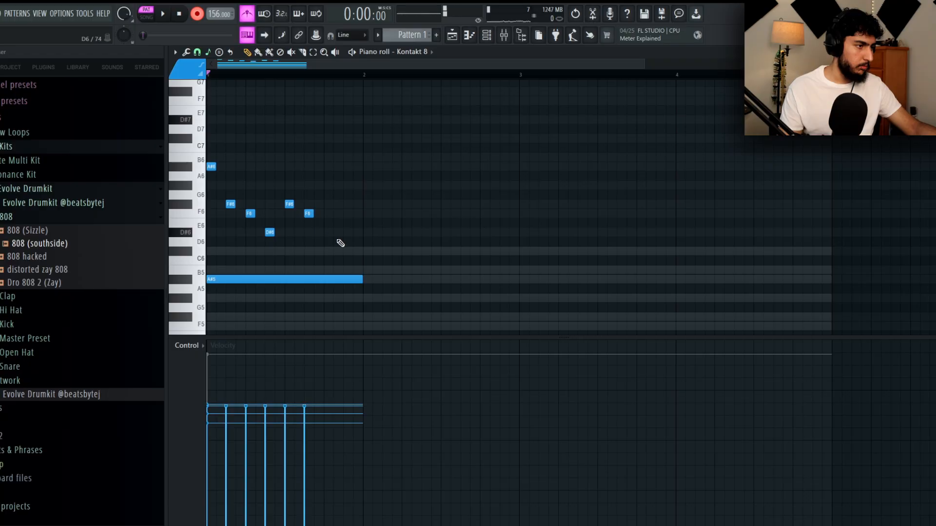
{"action": "key", "text": "space"}
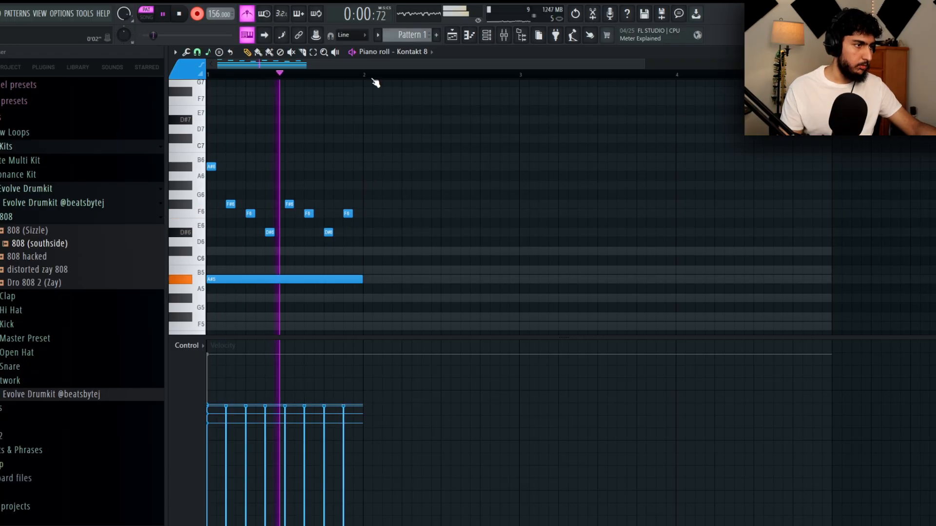
- Duplicate the whole one-bar phrase into bar 2 and turn off the metronome
{"action": "key", "text": "ctrl+a"}
{"action": "key", "text": "ctrl+b"}
{"action": "key", "text": "ctrl+d"}
{"action": "scroll", "coordinate": [403, 113], "scroll_direction": "down", "scroll_amount": 3}
{"action": "scroll", "coordinate": [414, 122], "scroll_direction": "down", "scroll_amount": 4}
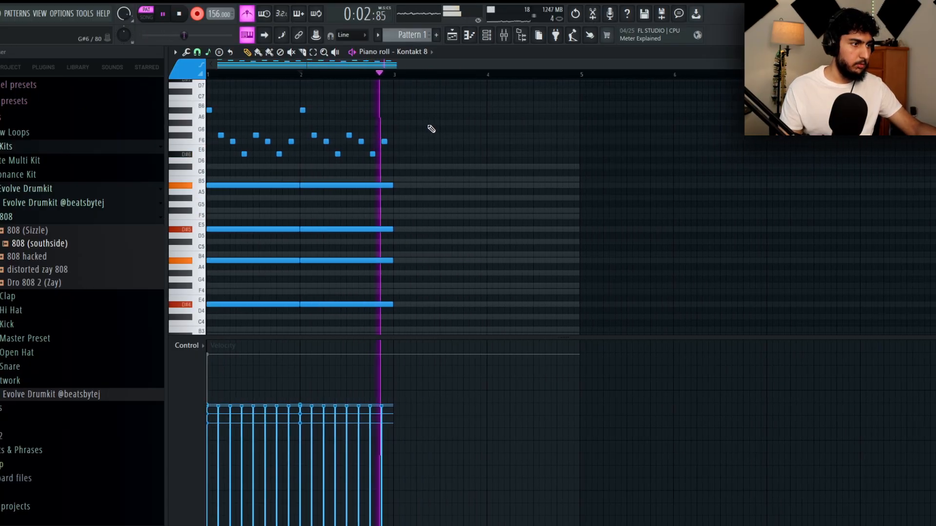
{"action": "scroll", "coordinate": [429, 127], "scroll_direction": "up", "scroll_amount": 1}
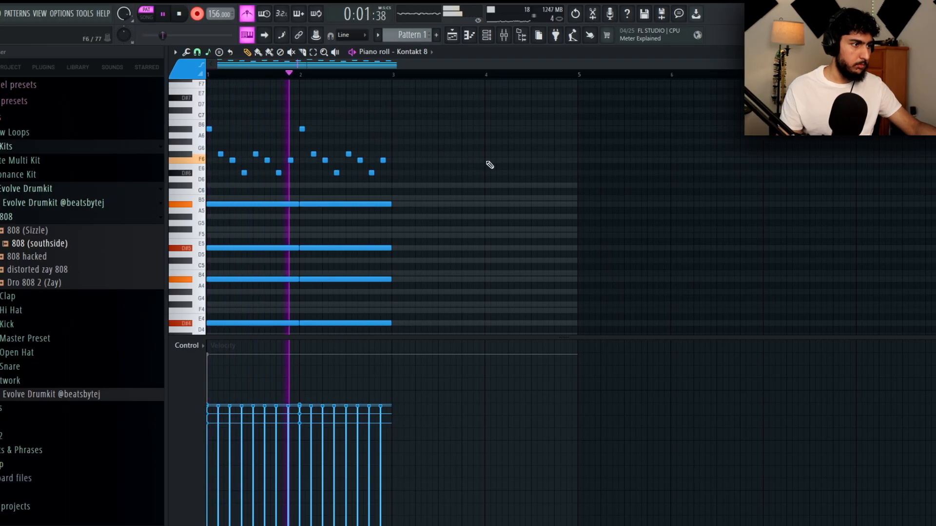
{"action": "left_click", "coordinate": [246, 13]}
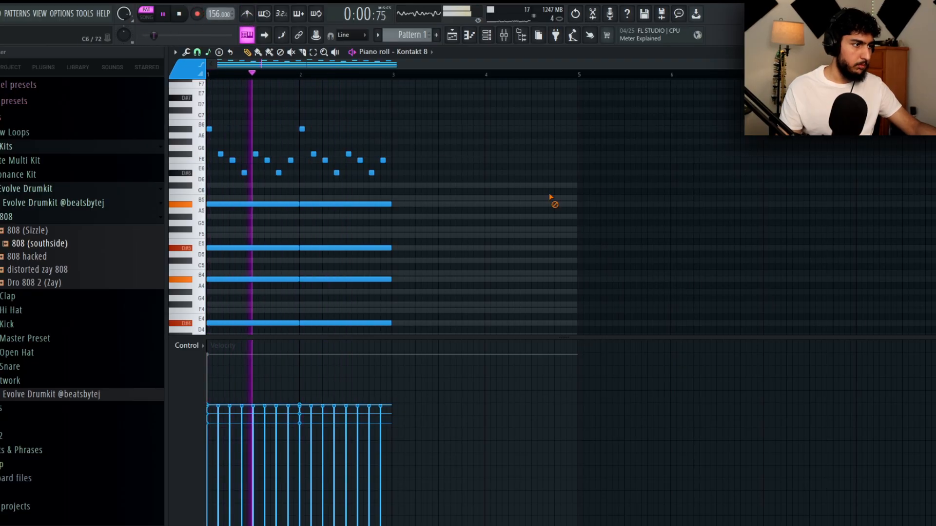
- Delete the final F6 melody note in bar 2 and move the last D#6 into its place
{"action": "scroll", "coordinate": [539, 171], "scroll_direction": "up", "scroll_amount": 2}
{"action": "scroll", "coordinate": [539, 171], "scroll_direction": "down", "scroll_amount": 1}
{"action": "right_click", "coordinate": [520, 141]}
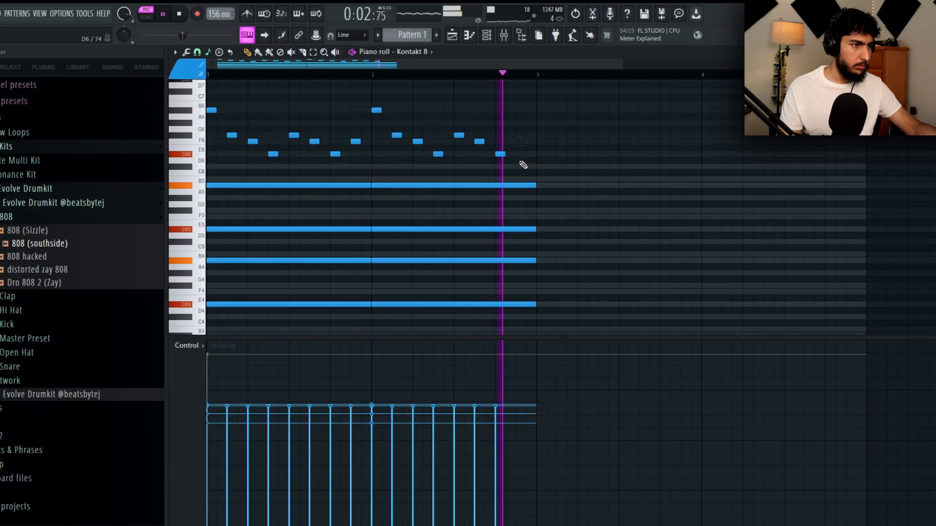
{"action": "key", "text": "space"}
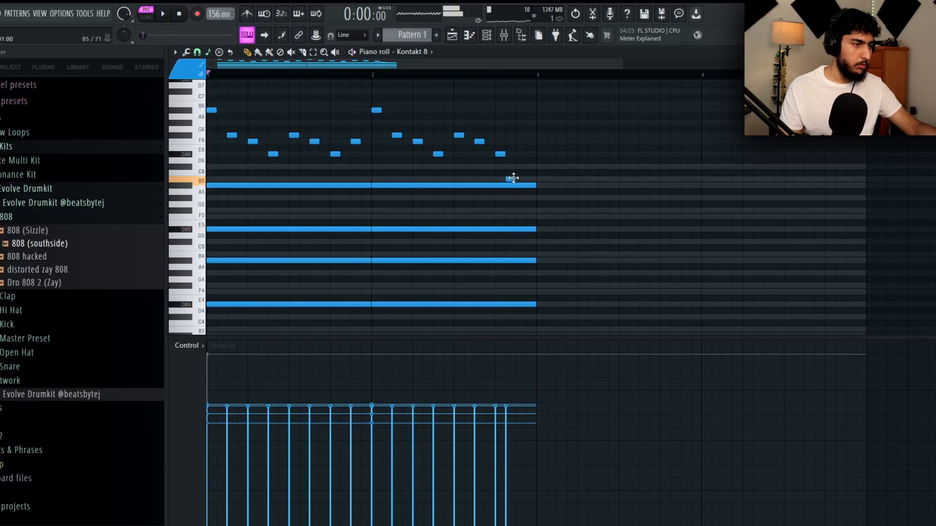
{"action": "key", "text": "space"}
{"action": "left_click", "coordinate": [520, 167]}
{"action": "left_click_drag", "start_coordinate": [500, 154], "coordinate": [521, 154]}
- Shorten the A#5 chord note near the end of bar 2 and place a short A#5 note directly after it
{"action": "key", "text": "space"}
{"action": "right_click", "coordinate": [500, 167]}
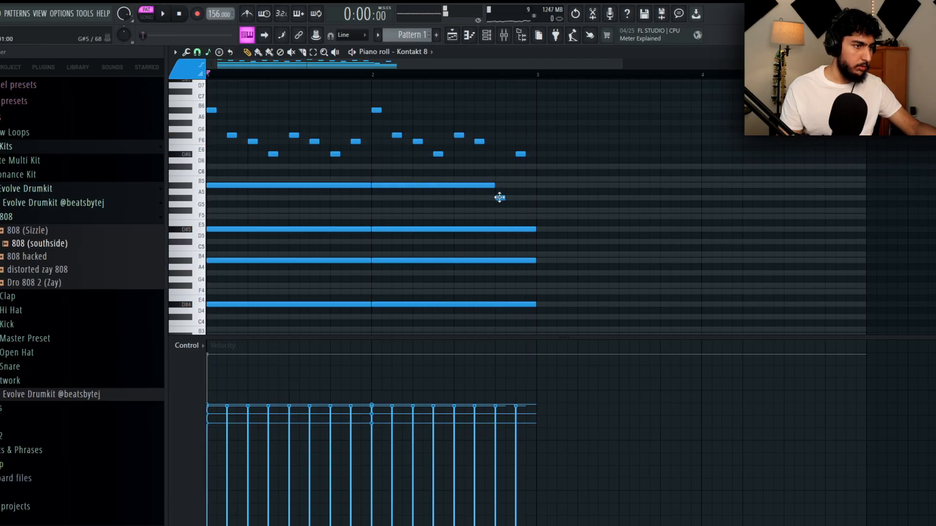
{"action": "left_click_drag", "start_coordinate": [499, 178], "coordinate": [499, 184]}
{"action": "scroll", "coordinate": [611, 146], "scroll_direction": "up", "scroll_amount": 1}
{"action": "scroll", "coordinate": [610, 146], "scroll_direction": "down", "scroll_amount": 2}
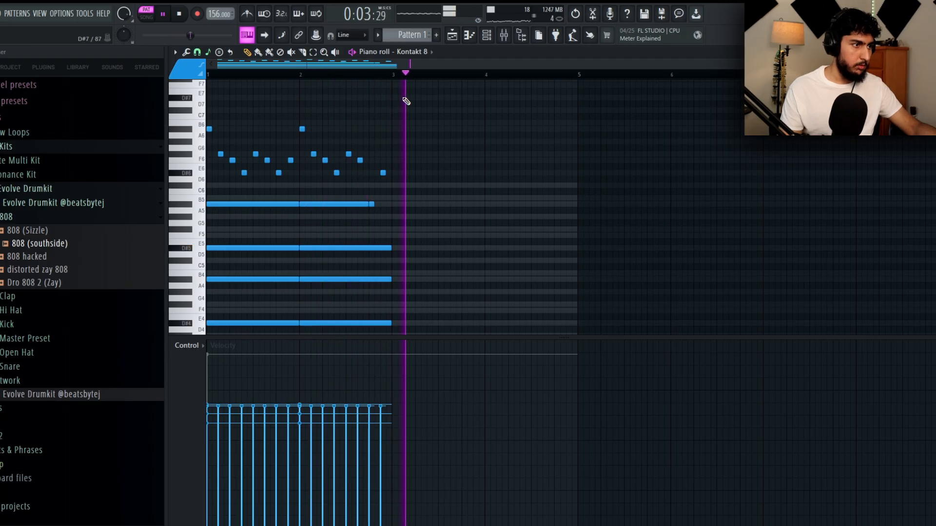
- Duplicate the two-bar phrase into bars 3 and 4 and remove the low D#4 notes from bars 2 and 4
{"action": "left_click_drag", "start_coordinate": [394, 75], "coordinate": [208, 75]}
{"action": "key", "text": "ctrl+b"}
{"action": "key", "text": "ctrl+d"}
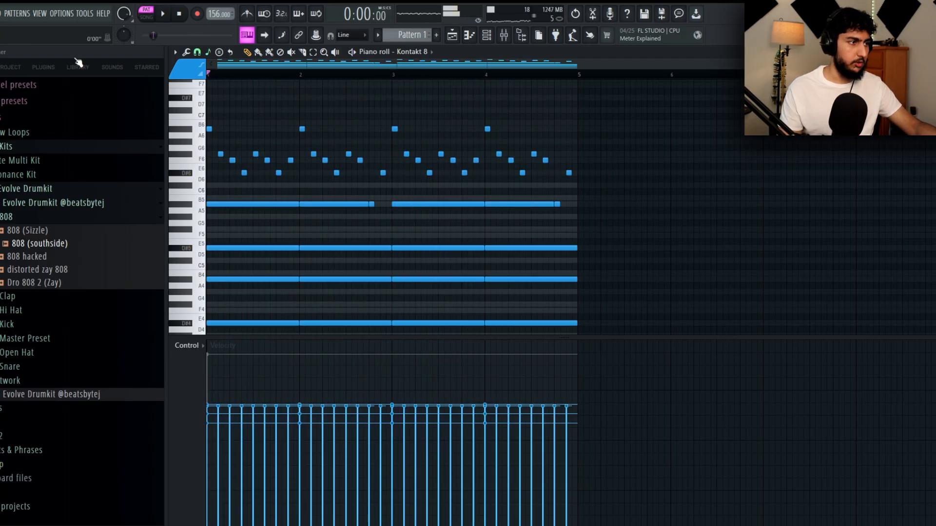
{"action": "key", "text": "space"}
{"action": "scroll", "coordinate": [692, 160], "scroll_direction": "up", "scroll_amount": 3}
{"action": "scroll", "coordinate": [425, 213], "scroll_direction": "up", "scroll_amount": 3}
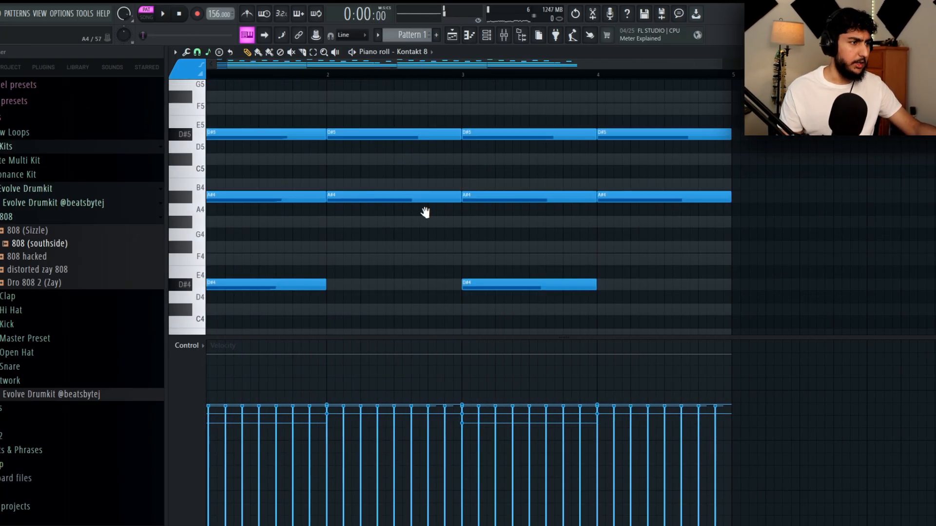
- Raise the long A#5 notes in bars 2 and 4 to B5 and play the phrase
{"action": "scroll", "coordinate": [426, 213], "scroll_direction": "up", "scroll_amount": 2}
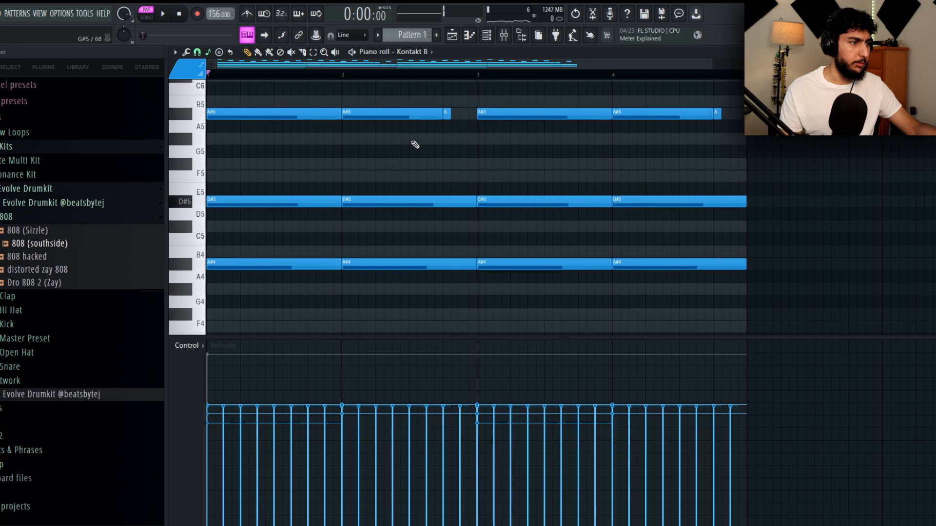
{"action": "left_click_drag", "start_coordinate": [385, 117], "coordinate": [383, 105]}
{"action": "left_click_drag", "start_coordinate": [671, 113], "coordinate": [671, 100]}
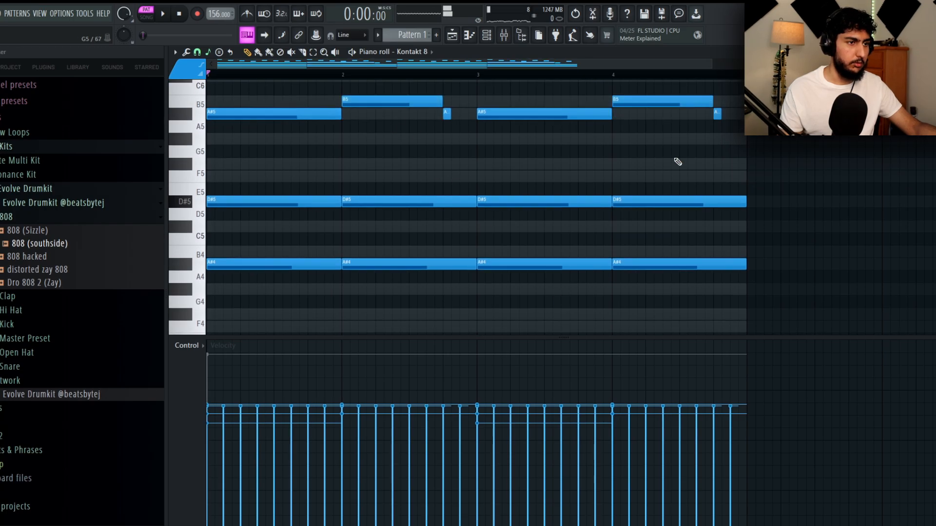
{"action": "scroll", "coordinate": [459, 154], "scroll_direction": "down", "scroll_amount": 2}
{"action": "scroll", "coordinate": [459, 155], "scroll_direction": "up", "scroll_amount": 2}
{"action": "key", "text": "space"}
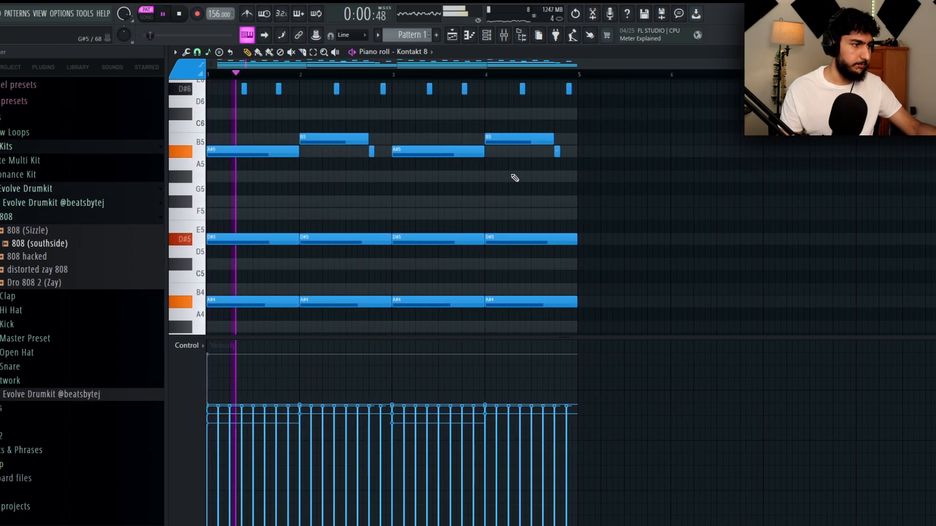
- Lower the long B5 notes in bars 2 and 4 to F#5 and play the result
{"action": "key", "text": "space"}
{"action": "left_click_drag", "start_coordinate": [344, 142], "coordinate": [344, 203]}
{"action": "key", "text": "space"}
{"action": "left_click_drag", "start_coordinate": [522, 141], "coordinate": [521, 206]}
{"action": "right_click", "coordinate": [604, 200], "text": "ctrl"}
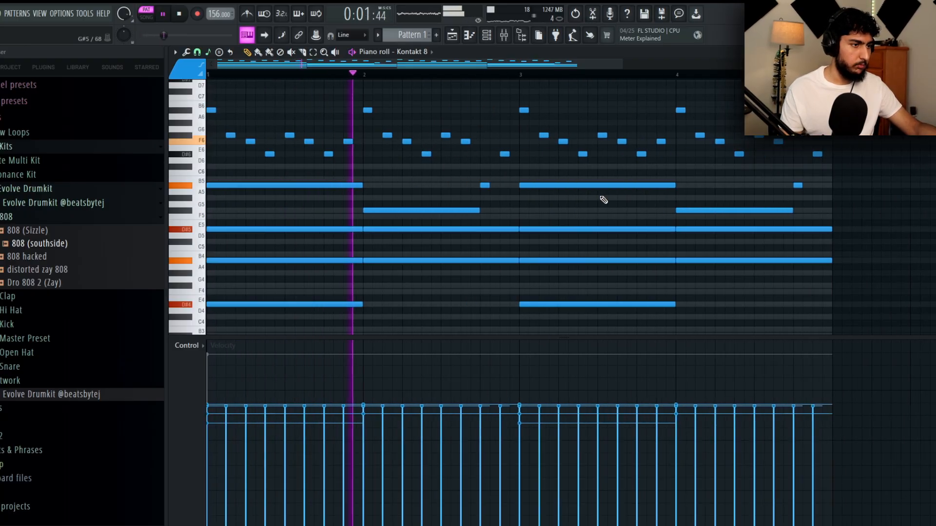
{"action": "right_click", "coordinate": [607, 181], "text": "ctrl"}
{"action": "scroll", "coordinate": [653, 200], "scroll_direction": "down", "scroll_amount": 1}
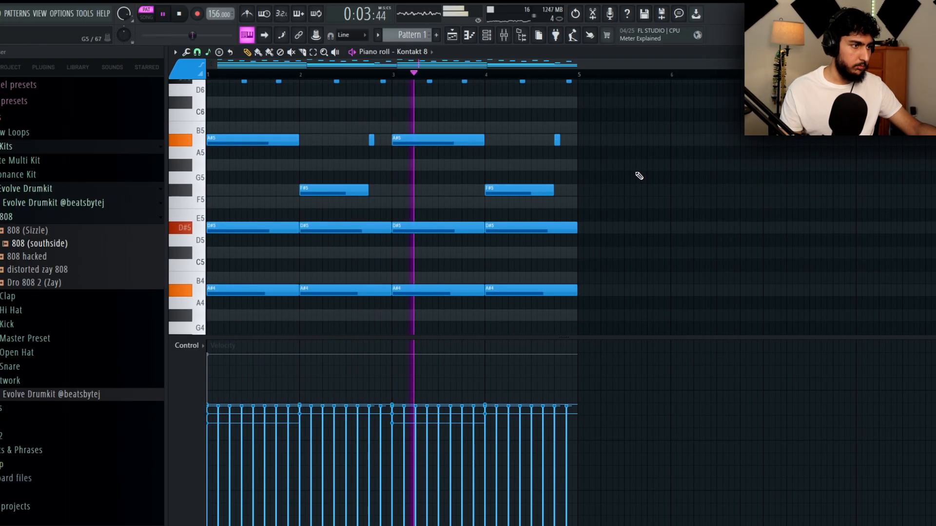
- Duplicate the four bars, and in bar 4 shorten the F#5 note to half a bar followed by a half-bar F5 copy
{"action": "key", "text": "ctrl+b"}
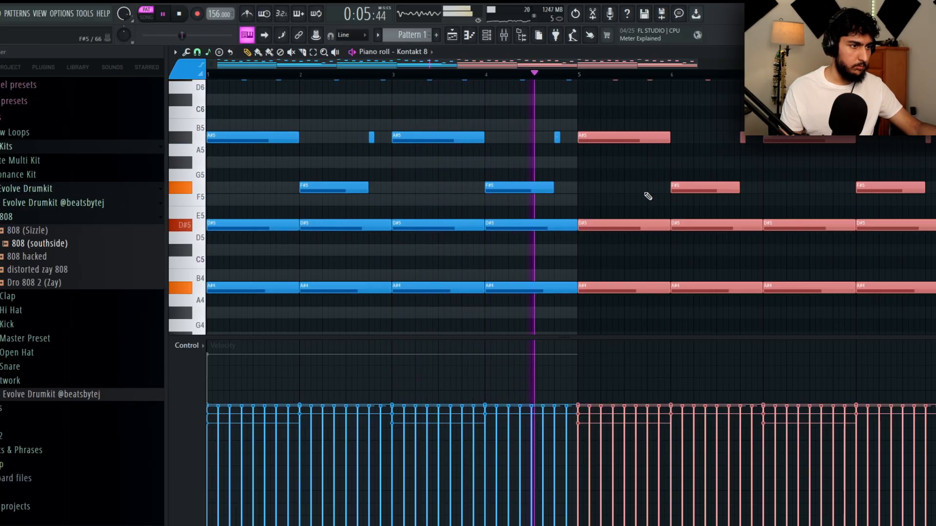
{"action": "key", "text": "ctrl+d"}
{"action": "key", "text": "space"}
{"action": "left_click_drag", "start_coordinate": [519, 189], "coordinate": [577, 195], "text": "shift"}
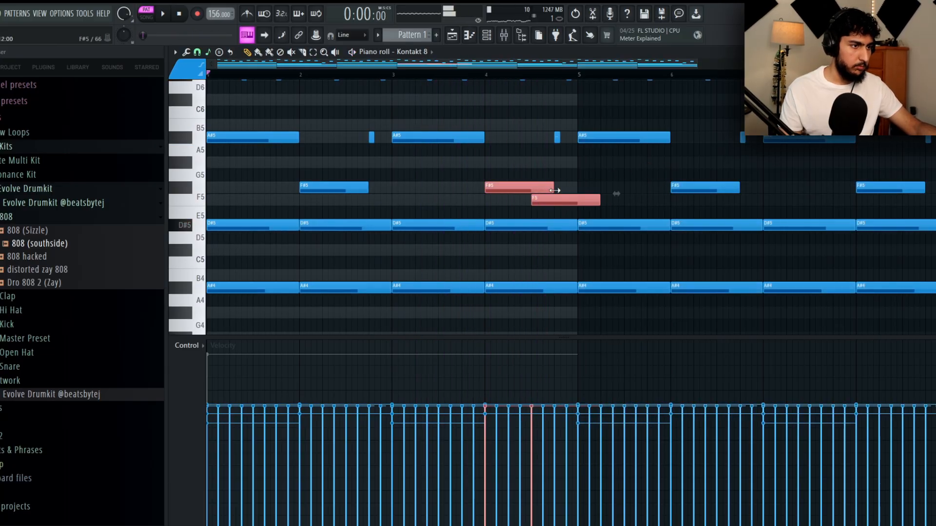
{"action": "scroll", "coordinate": [560, 188], "scroll_direction": "down", "scroll_amount": 1, "text": "ctrl"}
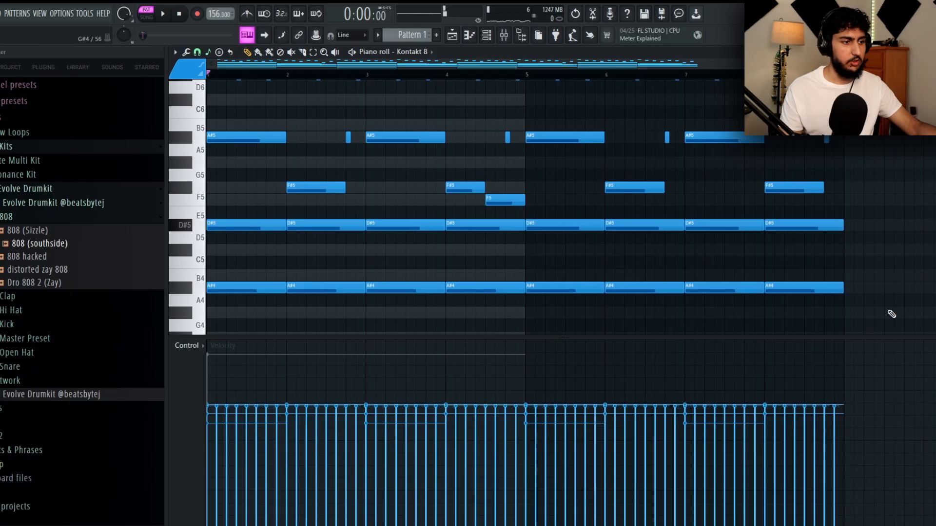
- Replace bars 5 to 8 with a fresh copy of the edited bars 1 to 4 and play it
{"action": "left_click_drag", "start_coordinate": [888, 313], "coordinate": [527, 68], "text": "ctrl"}
{"action": "key", "text": "Delete"}
{"action": "key", "text": "ctrl+b"}
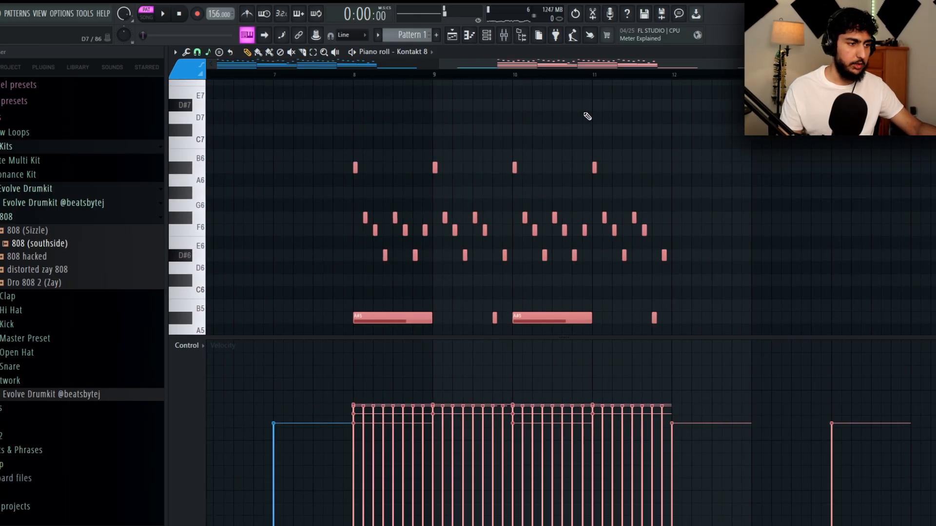
{"action": "key", "text": "ctrl+d"}
{"action": "key", "text": "ctrl+z"}
{"action": "scroll", "coordinate": [670, 199], "scroll_direction": "down", "scroll_amount": 1, "text": "ctrl"}
{"action": "right_click", "coordinate": [535, 306]}
{"action": "right_click", "coordinate": [692, 305]}
{"action": "key", "text": "ctrl+b"}
{"action": "key", "text": "ctrl+d"}
{"action": "key", "text": "space"}
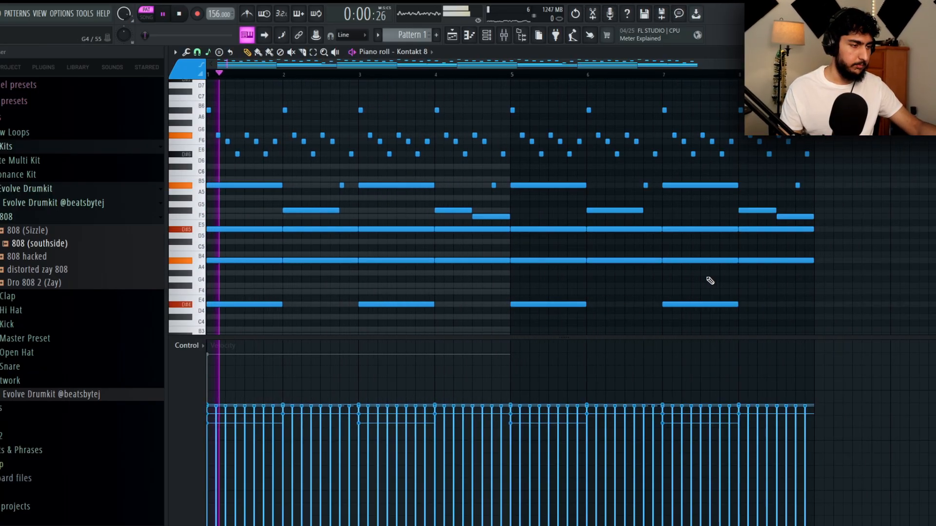
- Route the Kontakt 8 channel to mixer insert 4 and load Portal in effect slot 3
{"action": "left_click", "coordinate": [929, 52]}
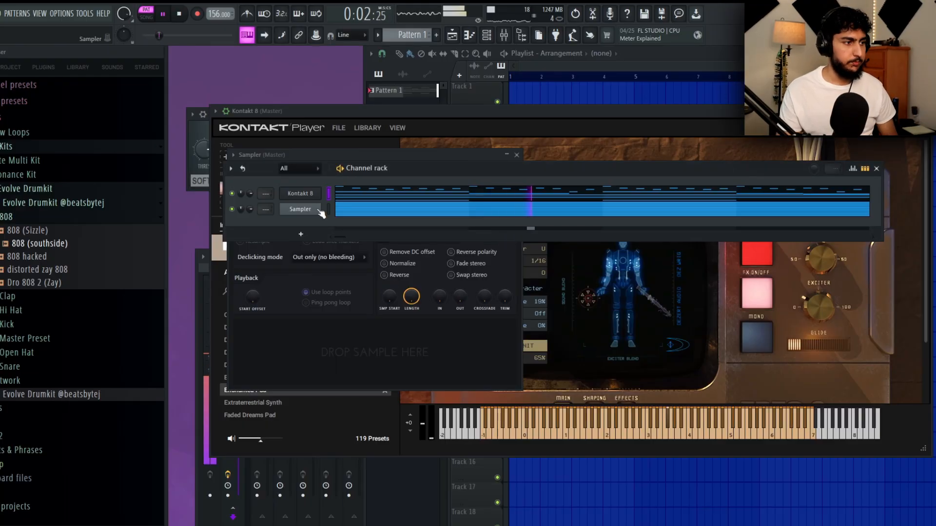
{"action": "left_click", "coordinate": [218, 515]}
{"action": "key", "text": "ctrl+l"}
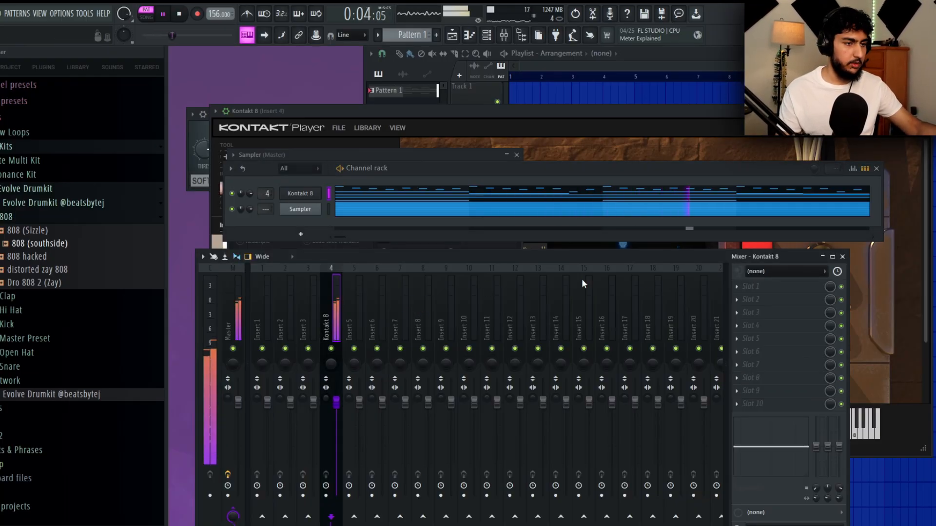
{"action": "left_click", "coordinate": [748, 300]}
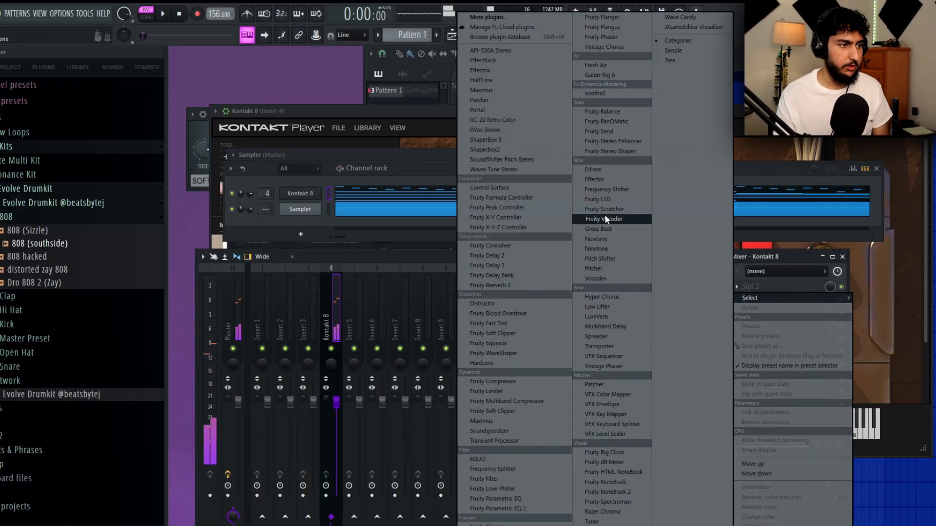
{"action": "left_click", "coordinate": [495, 112]}
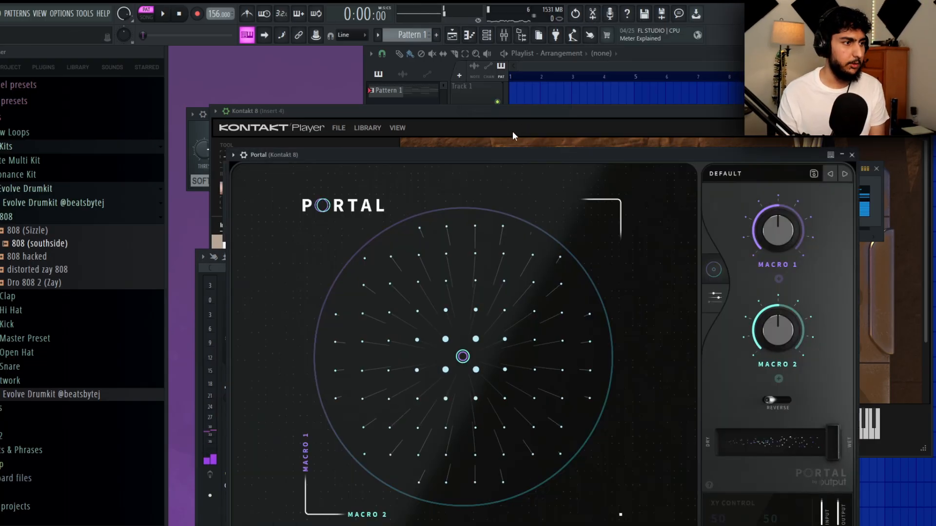
- Audition Freq-2 presets such as Ice Crystal Synth in Kontakt and load Iceland Keys
{"action": "left_click", "coordinate": [513, 131]}
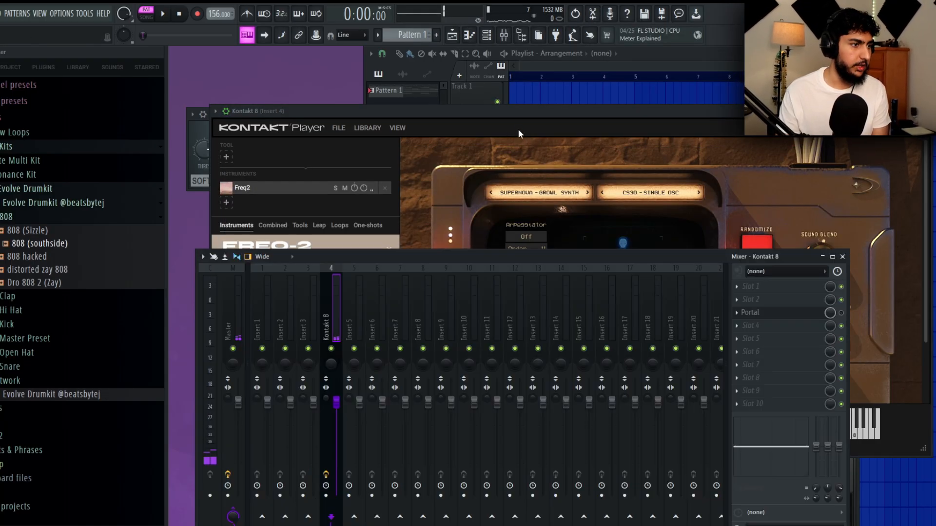
{"action": "left_click", "coordinate": [518, 131]}
{"action": "scroll", "coordinate": [269, 362], "scroll_direction": "down", "scroll_amount": 3}
{"action": "left_click", "coordinate": [273, 340]}
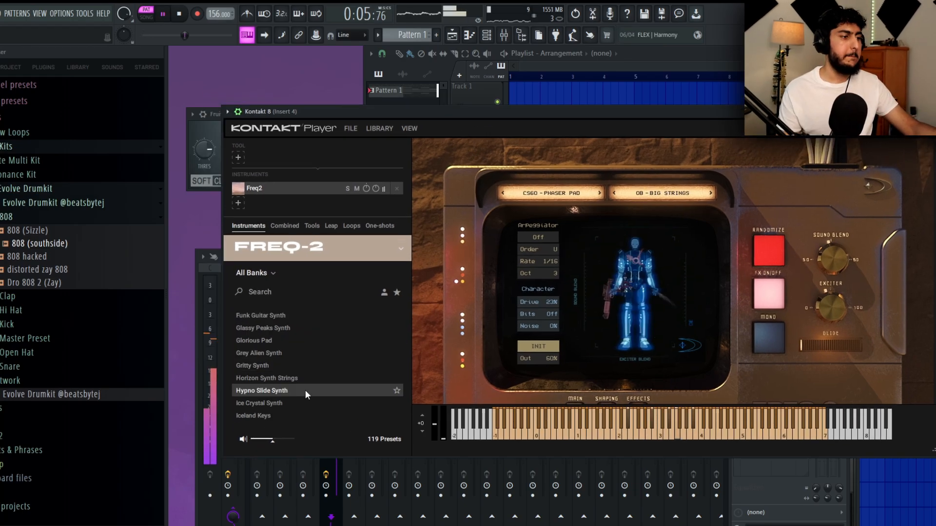
{"action": "left_click", "coordinate": [301, 406]}
{"action": "scroll", "coordinate": [322, 344], "scroll_direction": "down", "scroll_amount": 2}
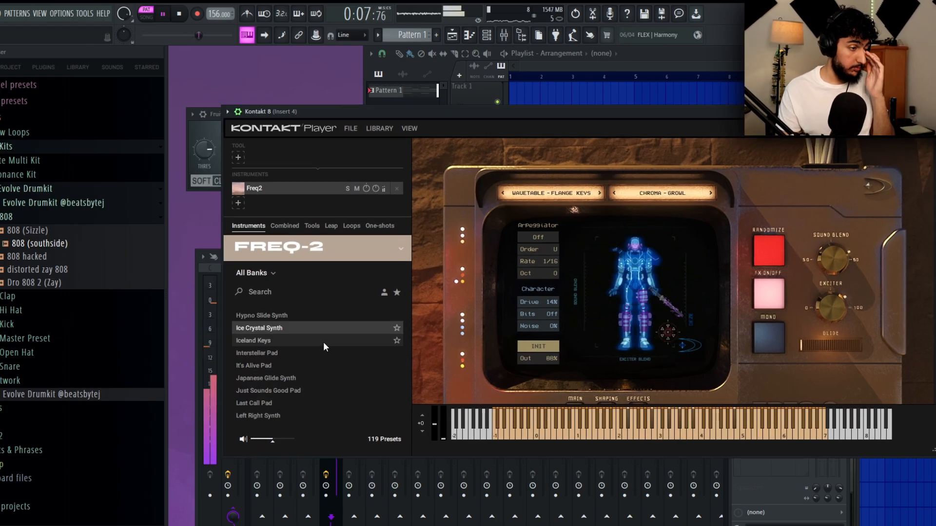
{"action": "left_click", "coordinate": [324, 342]}
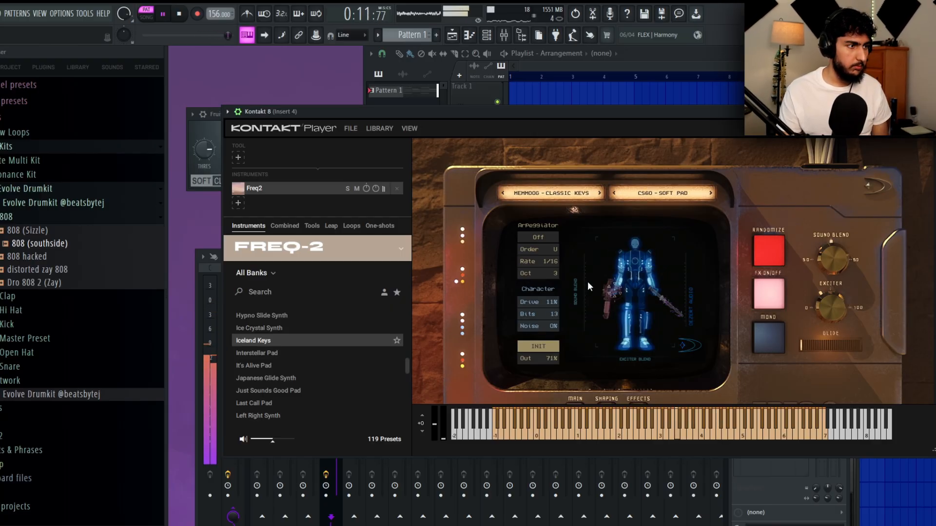
- Open Portal from the Kontakt 8 mixer insert and load its Echo preset
{"action": "left_click", "coordinate": [217, 518]}
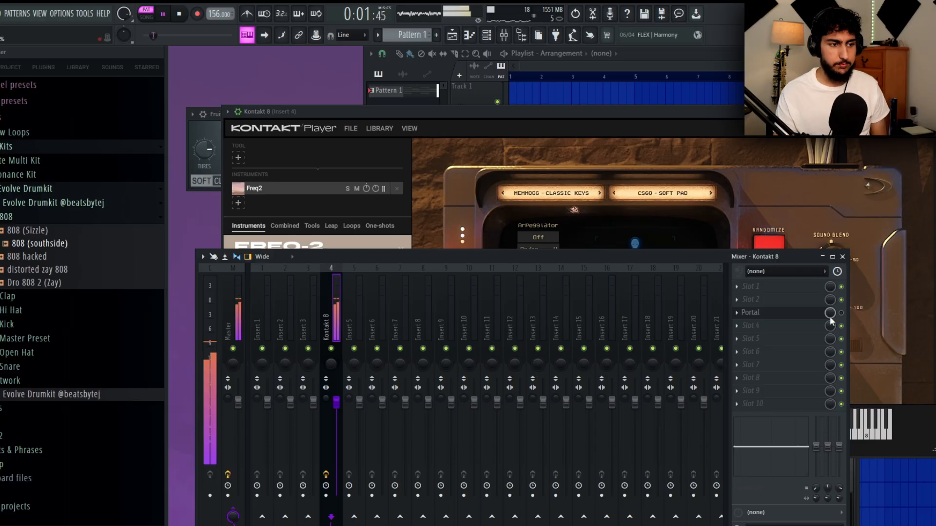
{"action": "left_click", "coordinate": [780, 313]}
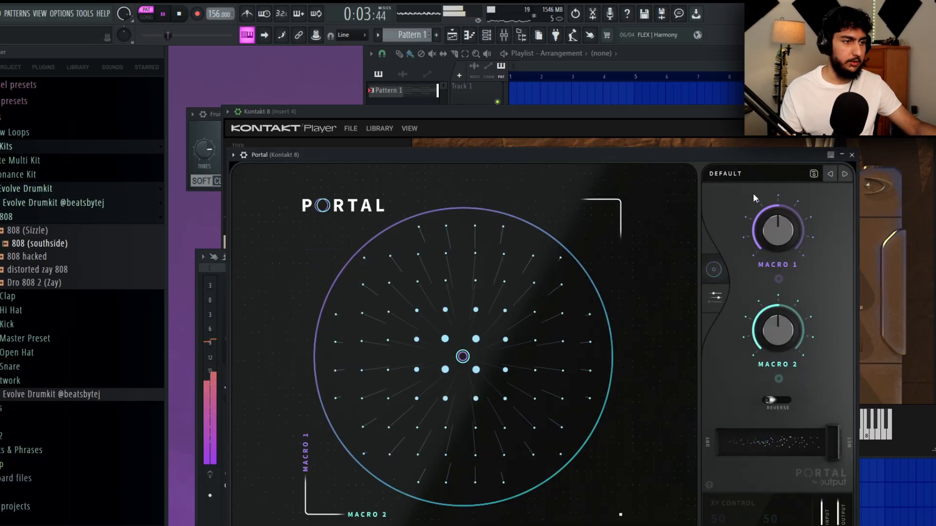
{"action": "left_click", "coordinate": [731, 173]}
{"action": "left_click", "coordinate": [341, 239]}
{"action": "left_click", "coordinate": [604, 159]}
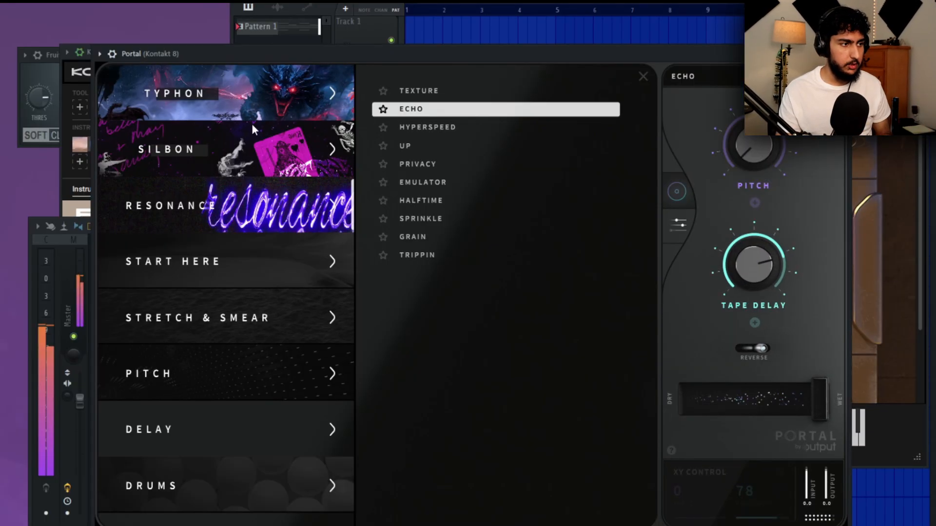
{"action": "left_click", "coordinate": [252, 128]}
{"action": "left_click", "coordinate": [460, 127]}
{"action": "left_click", "coordinate": [459, 142]}
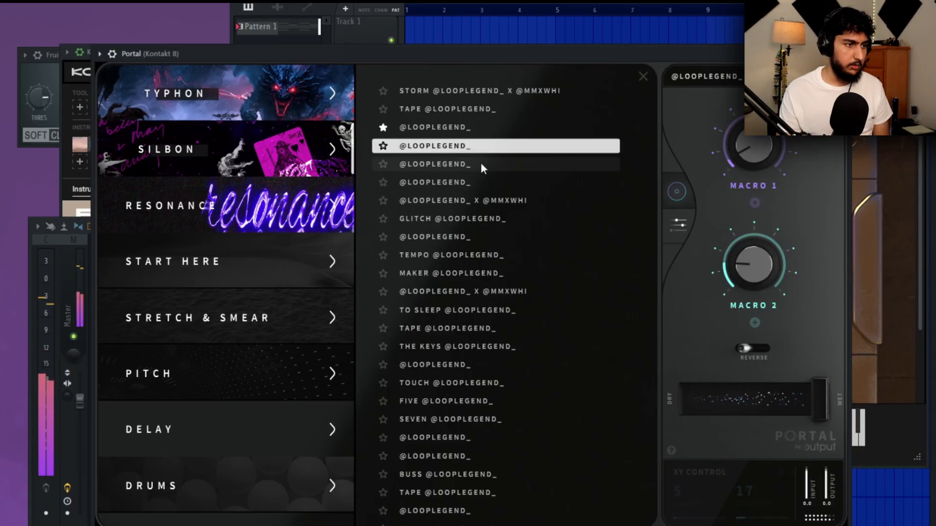
{"action": "left_click", "coordinate": [481, 165]}
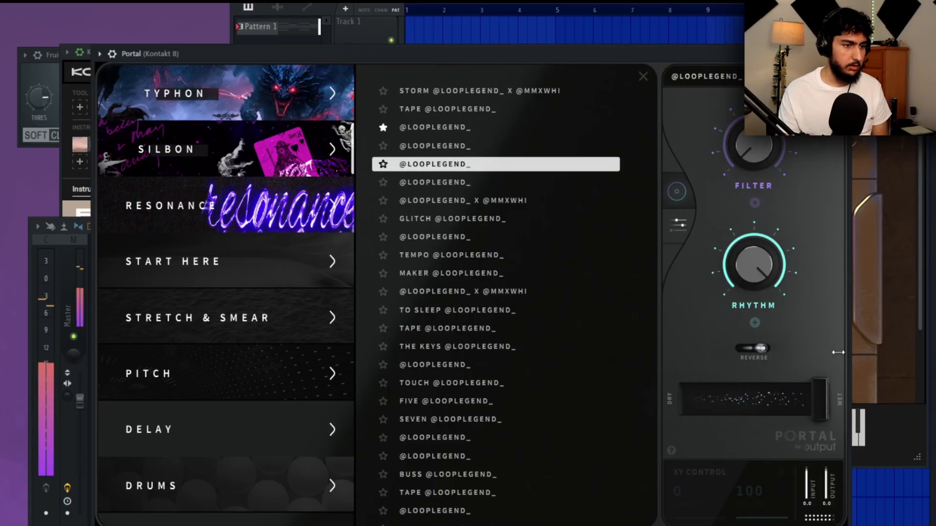
{"action": "left_click_drag", "start_coordinate": [819, 405], "coordinate": [725, 401]}
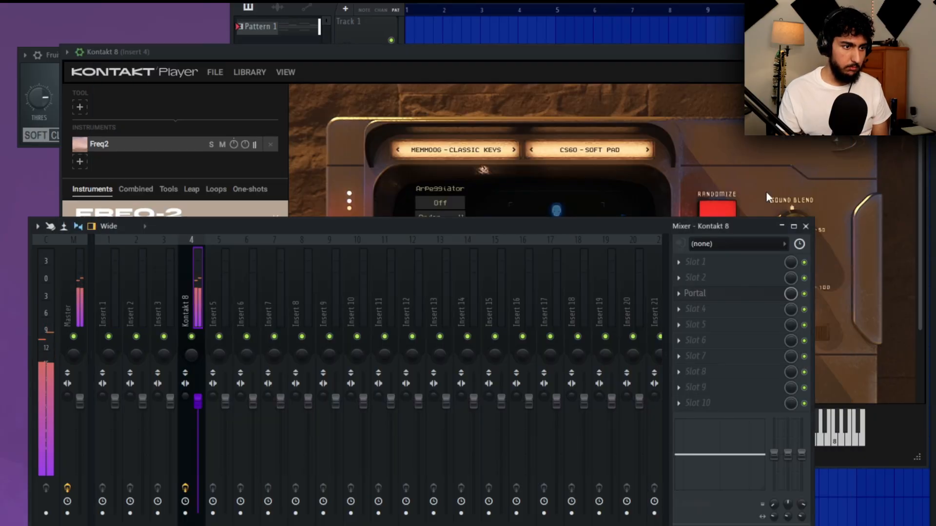
- Load Effectrix in slot 4 of the Kontakt 8 mixer insert
{"action": "left_click", "coordinate": [700, 308]}
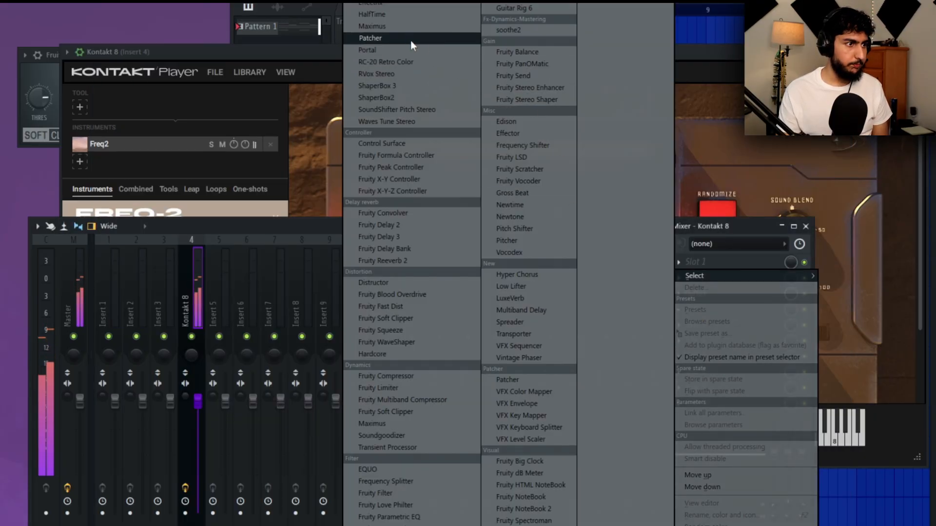
{"action": "left_click", "coordinate": [420, 4]}
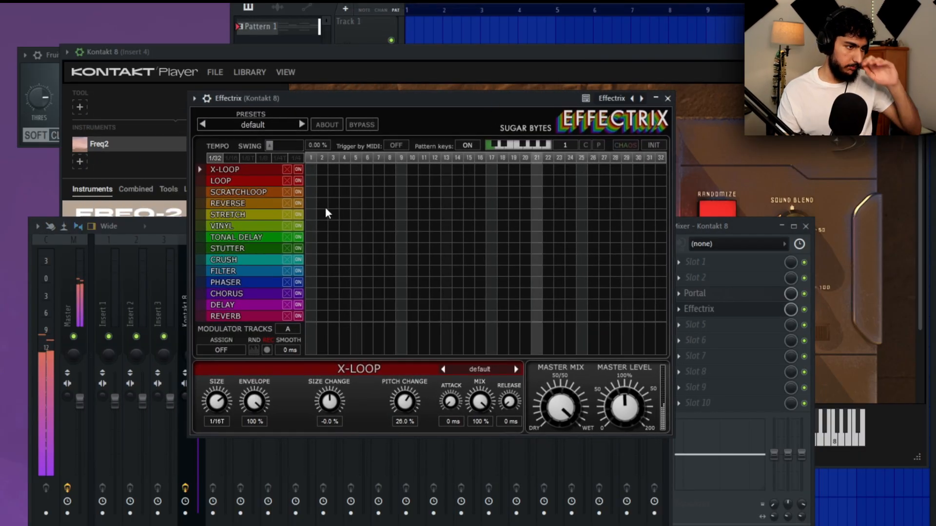
- In Effectrix, fill Stutter across all 32 steps at 23.9% mix, and Stretch across steps 17 to 32 with a reduced mix
{"action": "left_click_drag", "start_coordinate": [310, 248], "coordinate": [661, 248]}
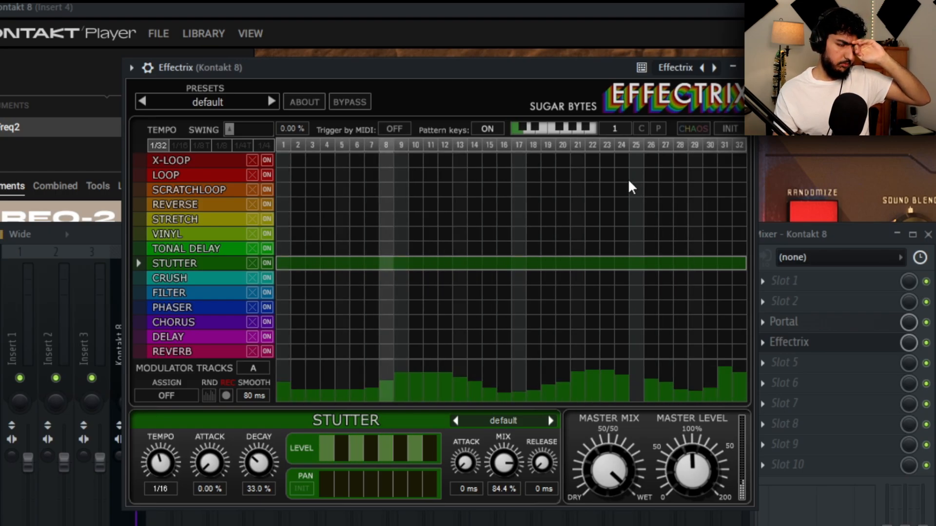
{"action": "left_click_drag", "start_coordinate": [514, 466], "coordinate": [513, 504]}
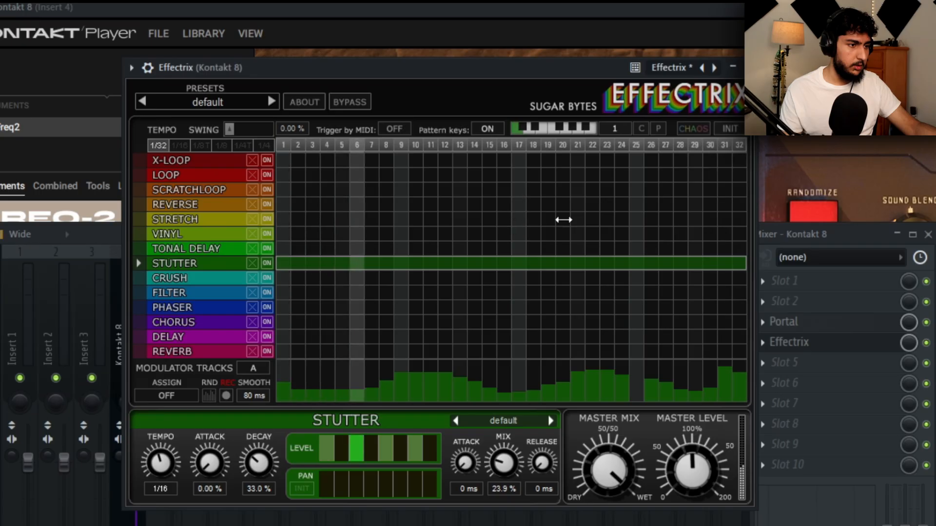
{"action": "left_click_drag", "start_coordinate": [519, 220], "coordinate": [743, 221]}
{"action": "left_click_drag", "start_coordinate": [512, 487], "coordinate": [512, 525]}
- Fill Effectrix's Delay track from step 1 to 16 and lower its wet level
{"action": "left_click", "coordinate": [195, 234]}
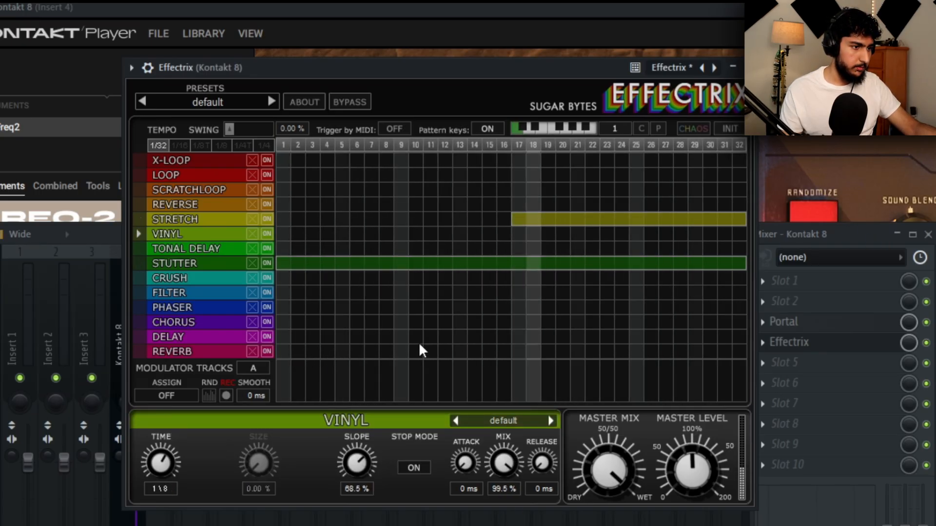
{"action": "left_click_drag", "start_coordinate": [288, 337], "coordinate": [510, 336]}
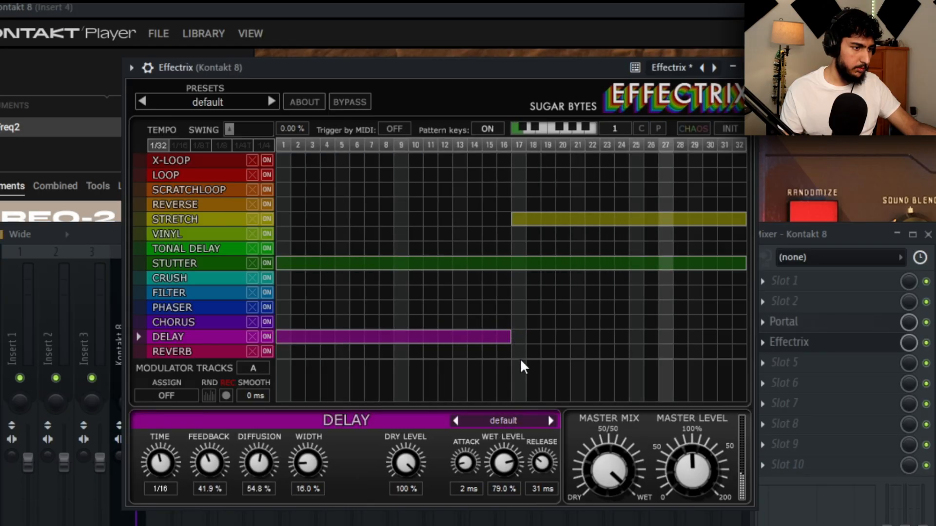
{"action": "left_click_drag", "start_coordinate": [505, 464], "coordinate": [505, 494]}
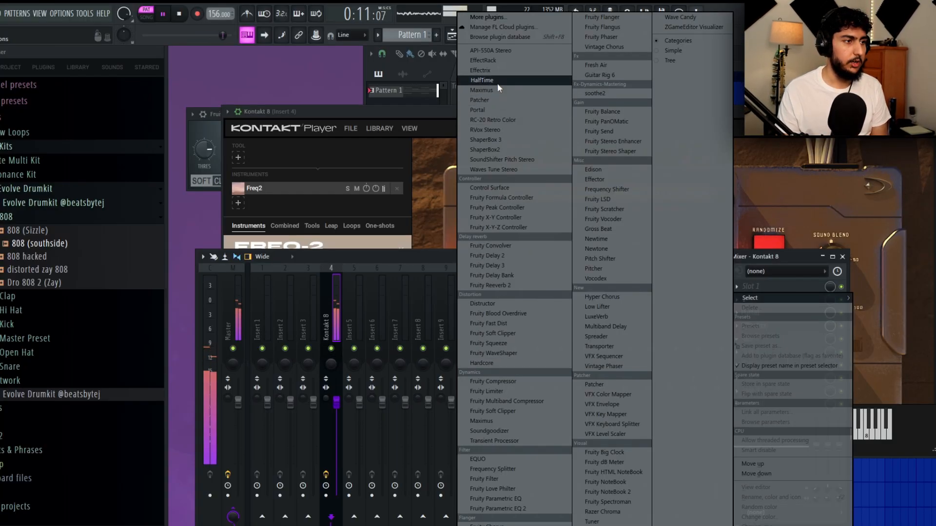
- Load HalfTime on the Kontakt 8 mixer insert and lower its mix
{"action": "left_click", "coordinate": [508, 91]}
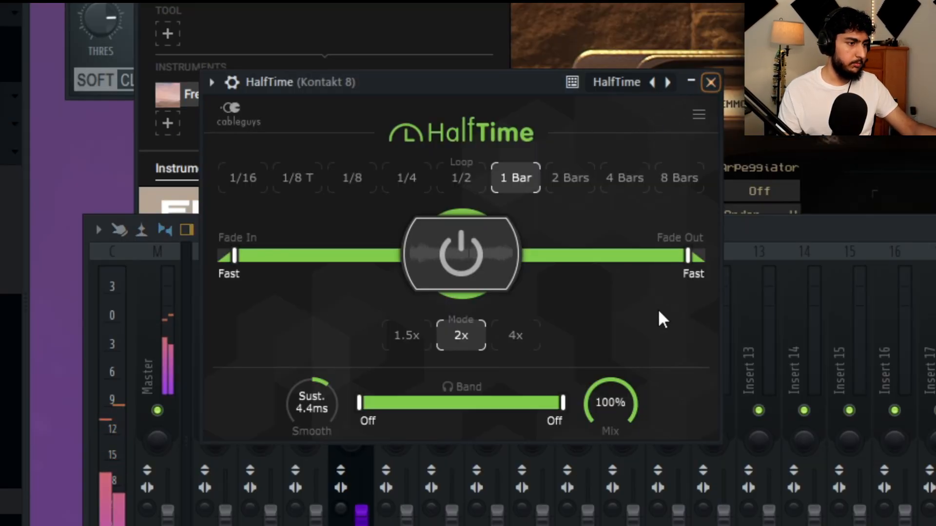
{"action": "left_click_drag", "start_coordinate": [625, 384], "coordinate": [627, 391]}
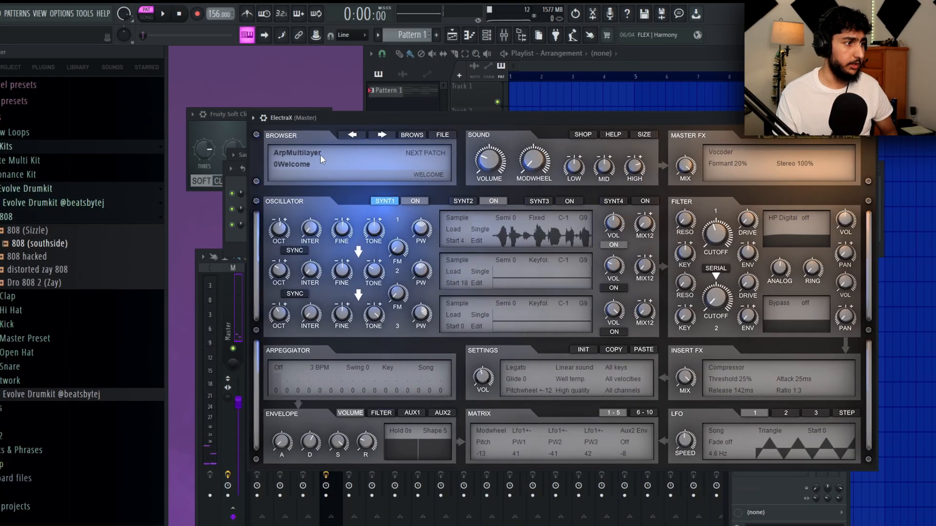
- Load the HZE Ghosts In Space bank in ElectraX and choose the GHOSTSINSPACE_PLUCK - 01 preset
{"action": "left_click", "coordinate": [320, 155]}
{"action": "left_click", "coordinate": [481, 195]}
{"action": "left_click", "coordinate": [419, 164]}
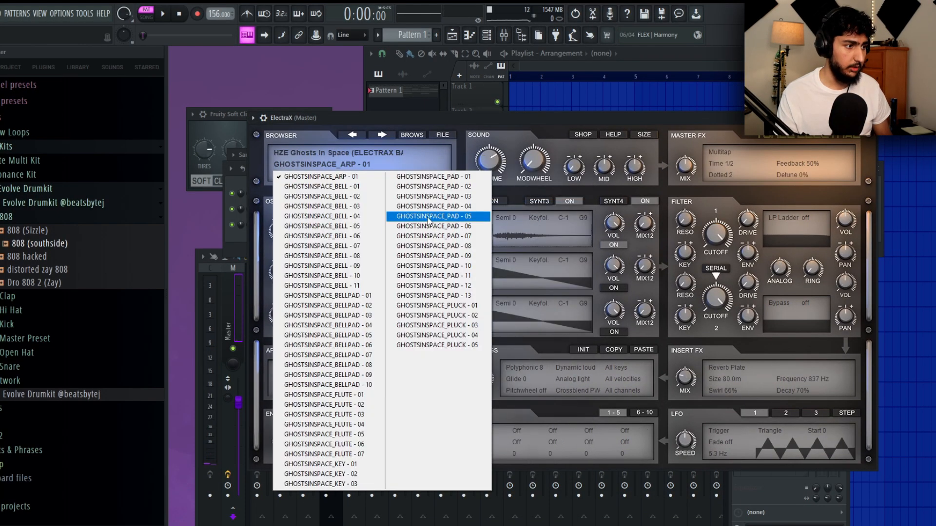
{"action": "left_click", "coordinate": [467, 306]}
- Look over the ElectraX piano roll with the ghost notes of the other channels, then close it
{"action": "left_click", "coordinate": [241, 249]}
{"action": "right_click", "coordinate": [300, 227]}
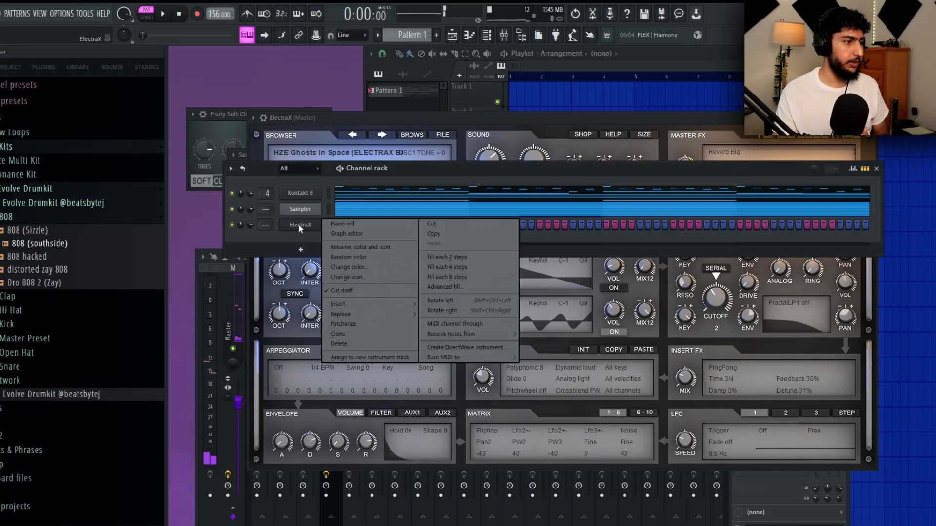
{"action": "left_click", "coordinate": [342, 224]}
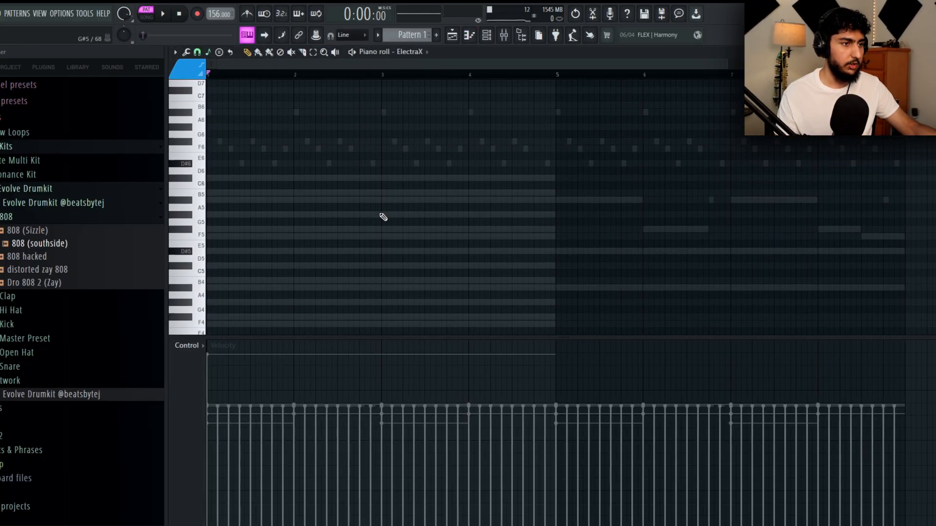
{"action": "scroll", "coordinate": [385, 215], "scroll_direction": "up", "scroll_amount": 2}
{"action": "left_click_drag", "start_coordinate": [929, 229], "coordinate": [210, 105]}
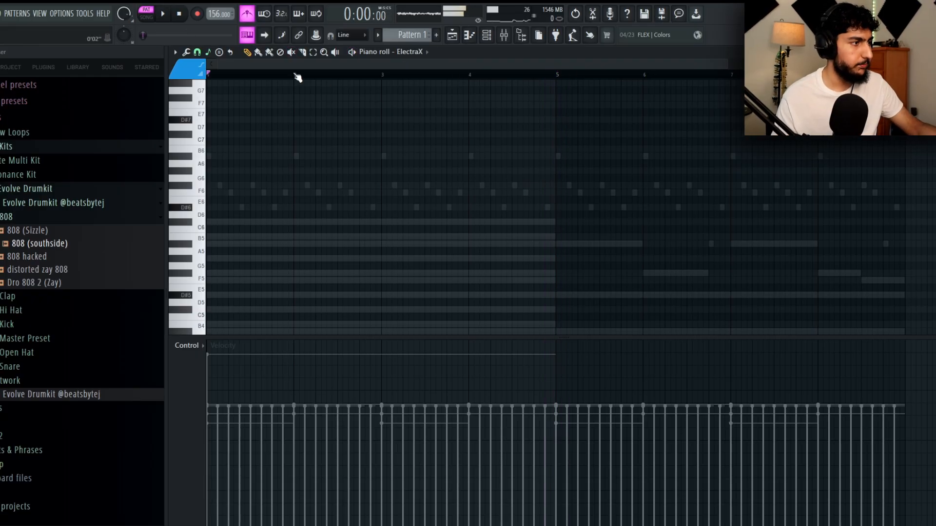
{"action": "key", "text": "F7"}
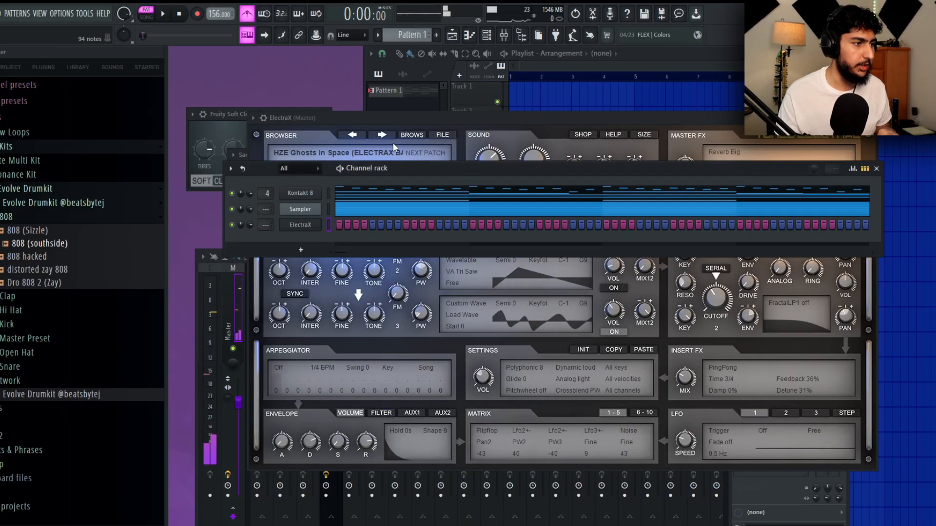
- Switch the ElectraX preset to GHOSTSINSPACE_BELL - 02
{"action": "left_click", "coordinate": [440, 117]}
{"action": "left_click", "coordinate": [346, 164]}
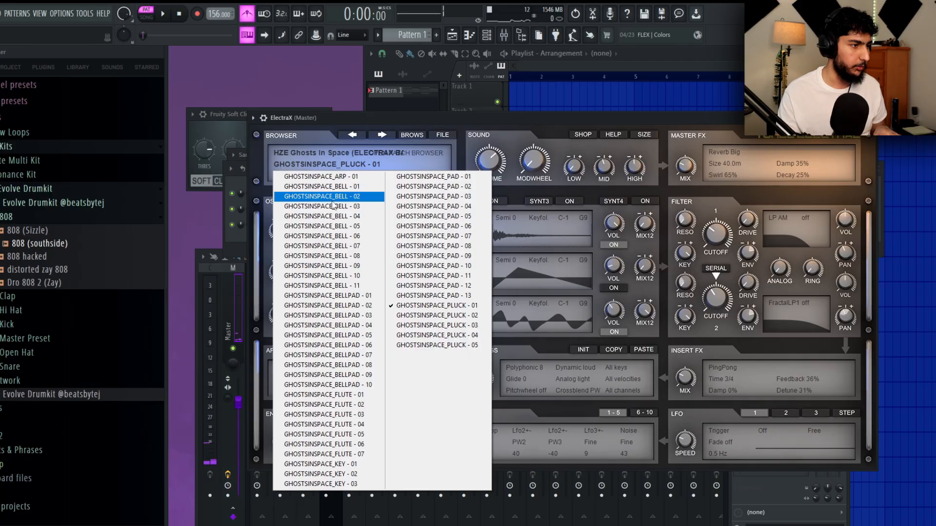
{"action": "left_click", "coordinate": [332, 198]}
{"action": "left_click_drag", "start_coordinate": [404, 116], "coordinate": [422, 120]}
- Record a five-note melody of A#7, F#7, F7, A#6 and D#7 across bars 2 to 4 in the ElectraX piano roll
{"action": "left_click", "coordinate": [244, 241]}
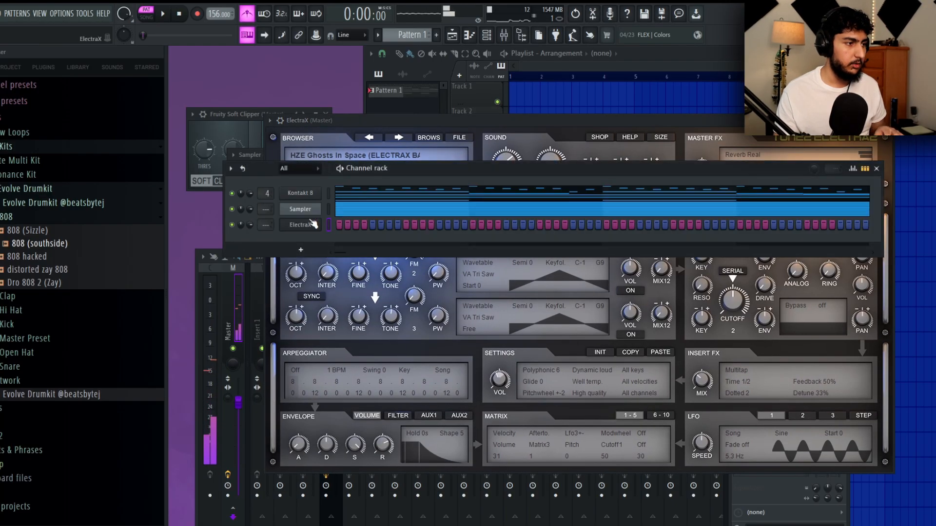
{"action": "right_click", "coordinate": [317, 222]}
{"action": "left_click", "coordinate": [355, 223]}
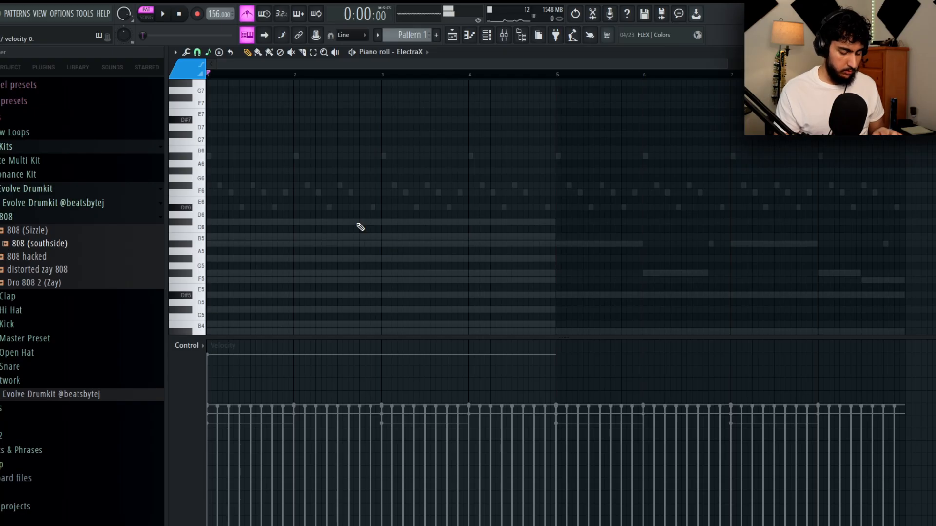
{"action": "key", "text": "r"}
{"action": "left_click", "coordinate": [478, 330]}
{"action": "scroll", "coordinate": [506, 234], "scroll_direction": "up", "scroll_amount": 3}
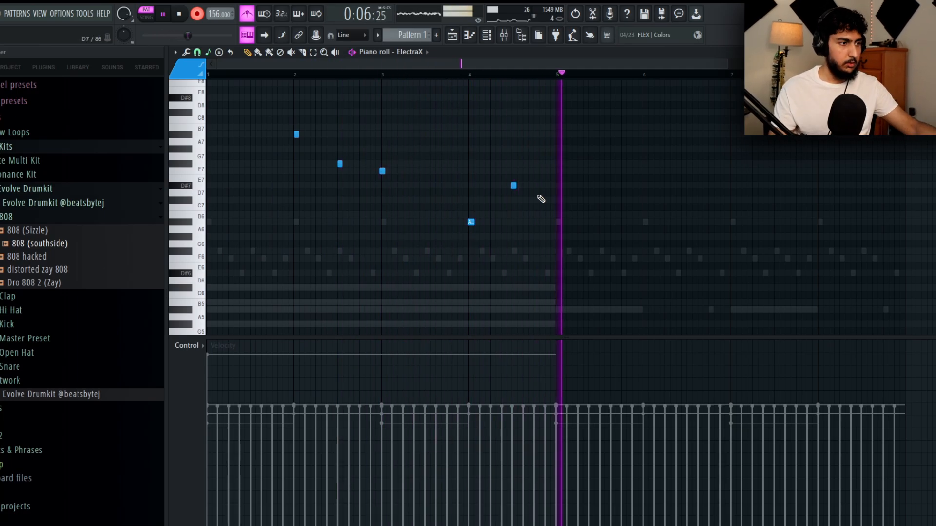
{"action": "key", "text": "space"}
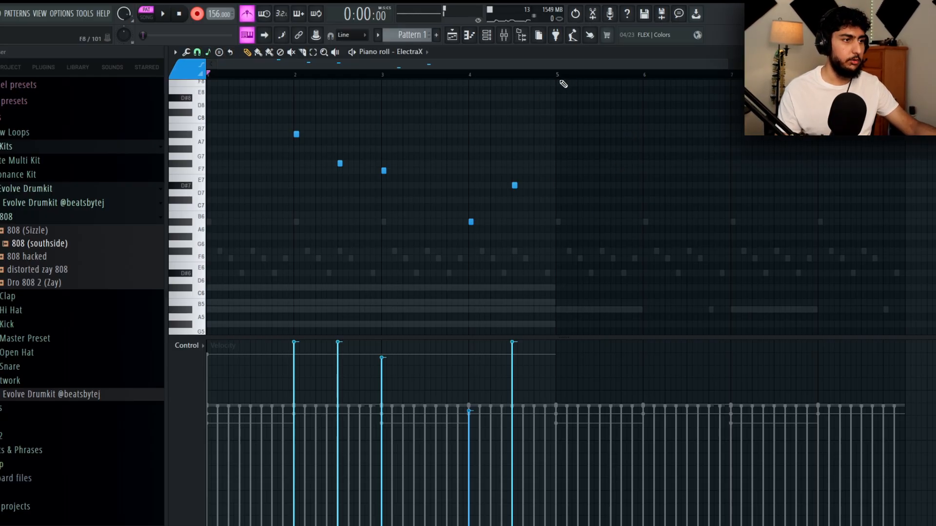
- Duplicate the first four bars of the ElectraX melody into bars 5 to 8
{"action": "left_click_drag", "start_coordinate": [557, 75], "coordinate": [208, 90]}
{"action": "key", "text": "ctrl+b"}
{"action": "key", "text": "ctrl+d"}
{"action": "scroll", "coordinate": [475, 140], "scroll_direction": "up", "scroll_amount": 2}
{"action": "left_click_drag", "start_coordinate": [707, 130], "coordinate": [475, 139]}
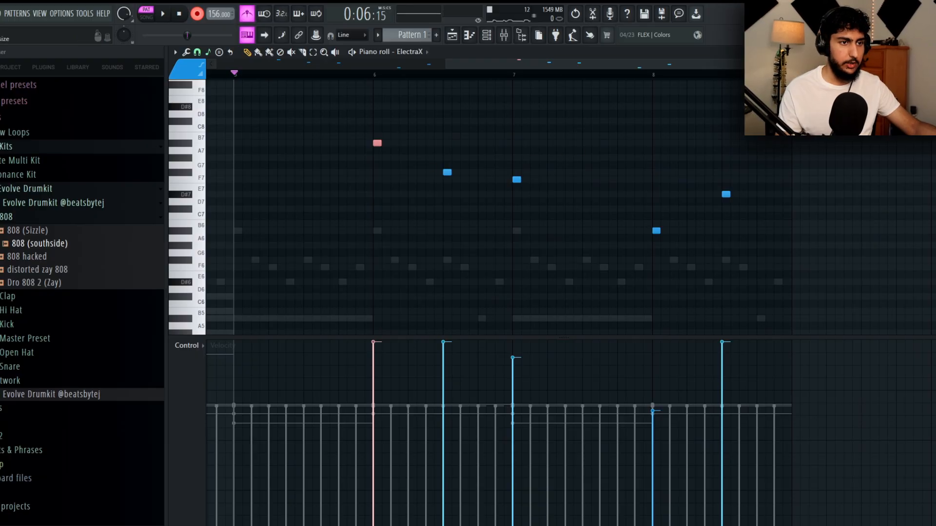
{"action": "scroll", "coordinate": [390, 131], "scroll_direction": "up", "scroll_amount": 2}
{"action": "scroll", "coordinate": [675, 134], "scroll_direction": "up", "scroll_amount": 2}
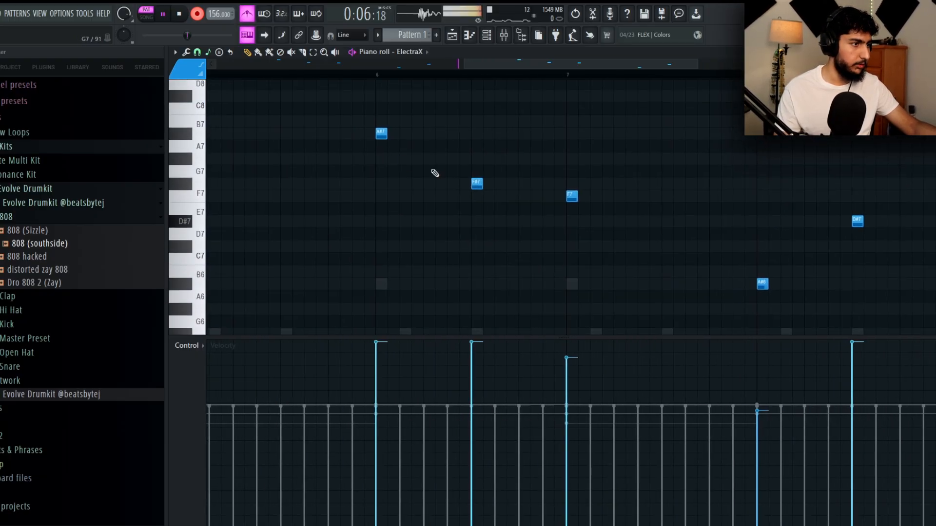
- Lower the first three notes of the copied phrase in bars 6 and 7 to F#7, F7 and D#7
{"action": "key", "text": "space"}
{"action": "left_click_drag", "start_coordinate": [380, 134], "coordinate": [376, 181]}
{"action": "left_click_drag", "start_coordinate": [477, 183], "coordinate": [477, 196]}
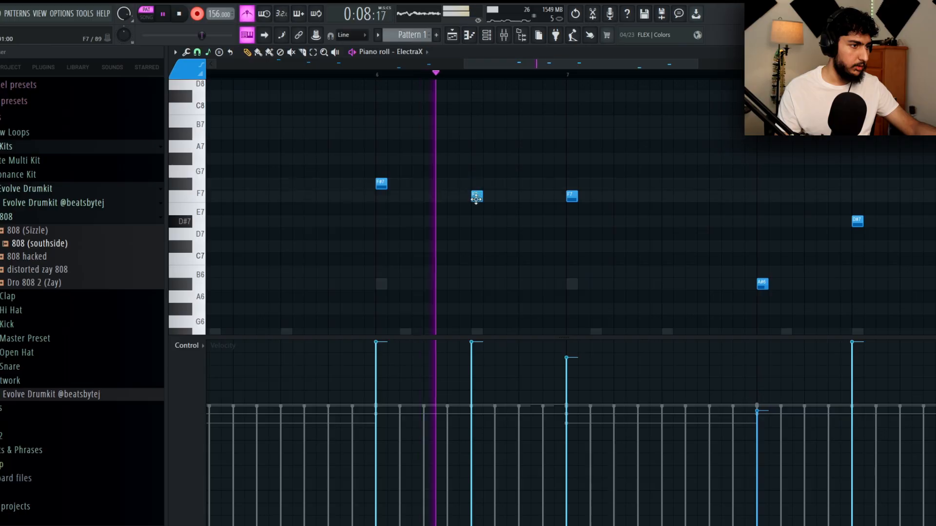
{"action": "left_click_drag", "start_coordinate": [570, 195], "coordinate": [570, 237]}
{"action": "key", "text": "space"}
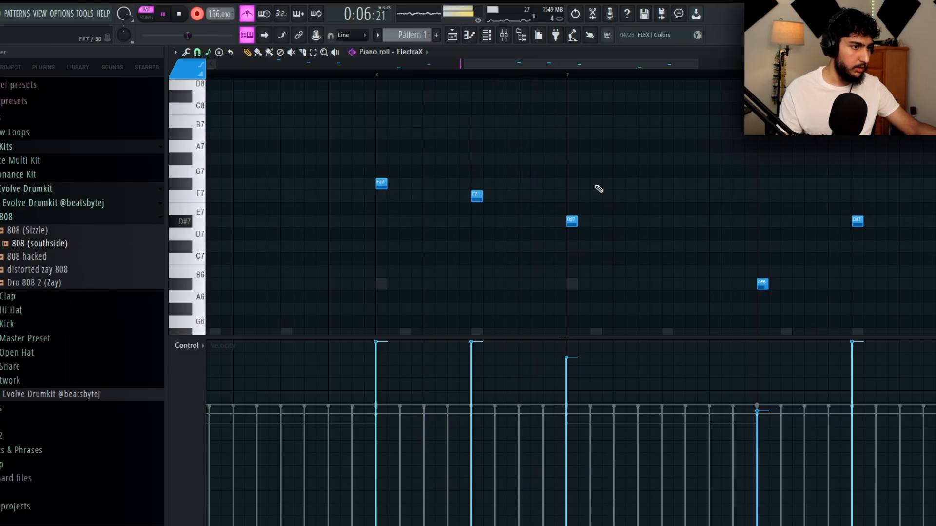
- Lower the last two melody notes in bar 8 to F#6 and A#6
{"action": "scroll", "coordinate": [633, 156], "scroll_direction": "down", "scroll_amount": 3}
{"action": "left_click_drag", "start_coordinate": [641, 152], "coordinate": [483, 204]}
{"action": "scroll", "coordinate": [482, 205], "scroll_direction": "up", "scroll_amount": 3}
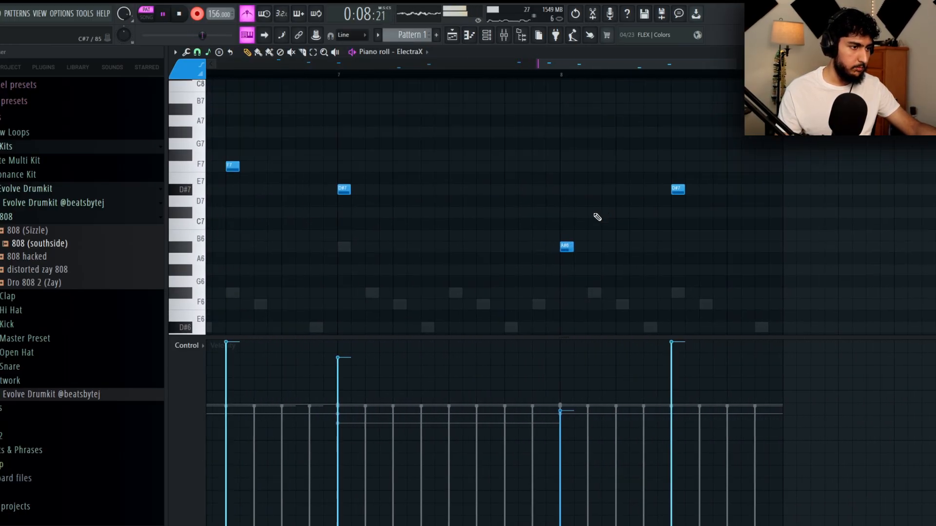
{"action": "left_click_drag", "start_coordinate": [592, 247], "coordinate": [592, 292]}
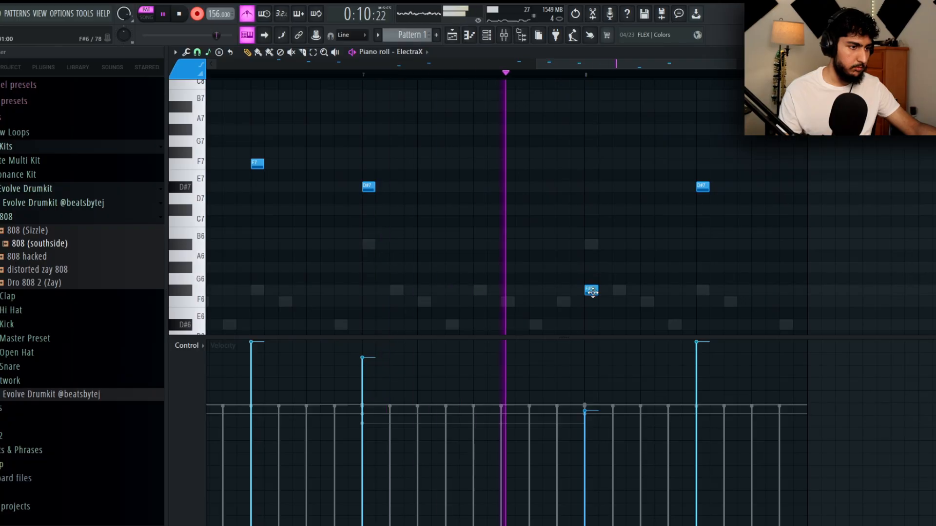
{"action": "left_click_drag", "start_coordinate": [706, 188], "coordinate": [710, 244]}
{"action": "key", "text": "space"}
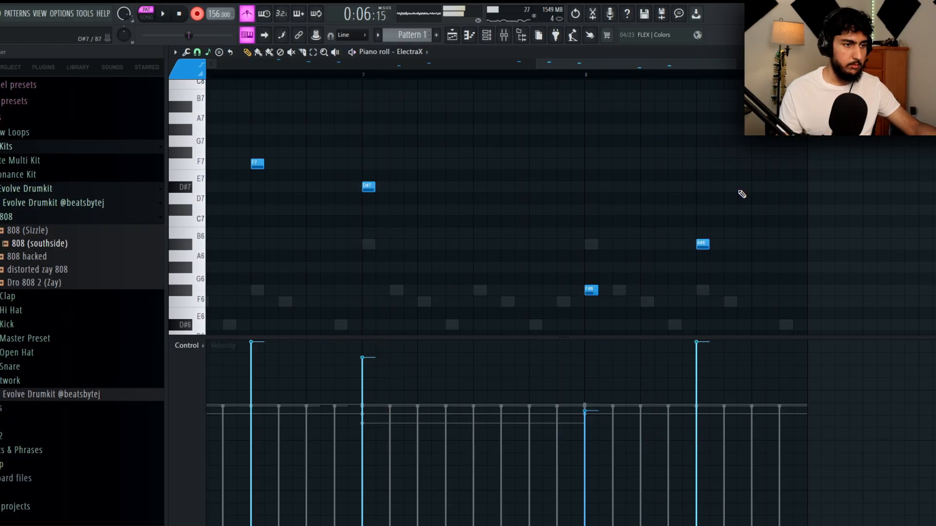
{"action": "scroll", "coordinate": [741, 194], "scroll_direction": "down", "scroll_amount": 4}
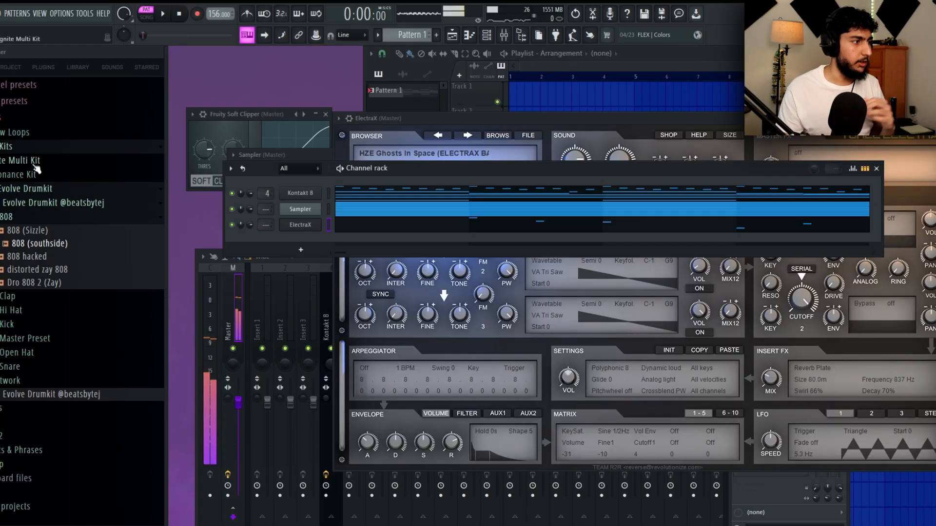
- Open the One Shots folder of the Ignite Multi Kit in the browser
{"action": "left_click", "coordinate": [39, 177]}
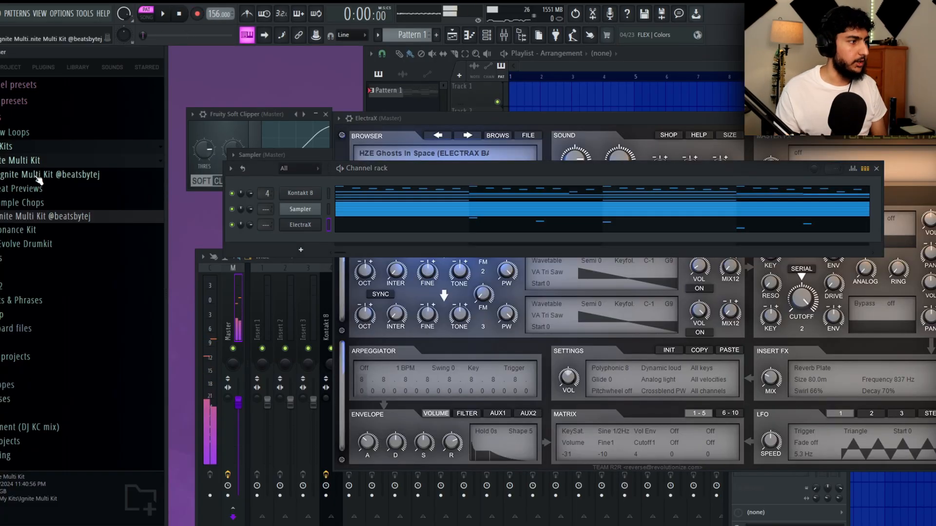
{"action": "left_click", "coordinate": [71, 175]}
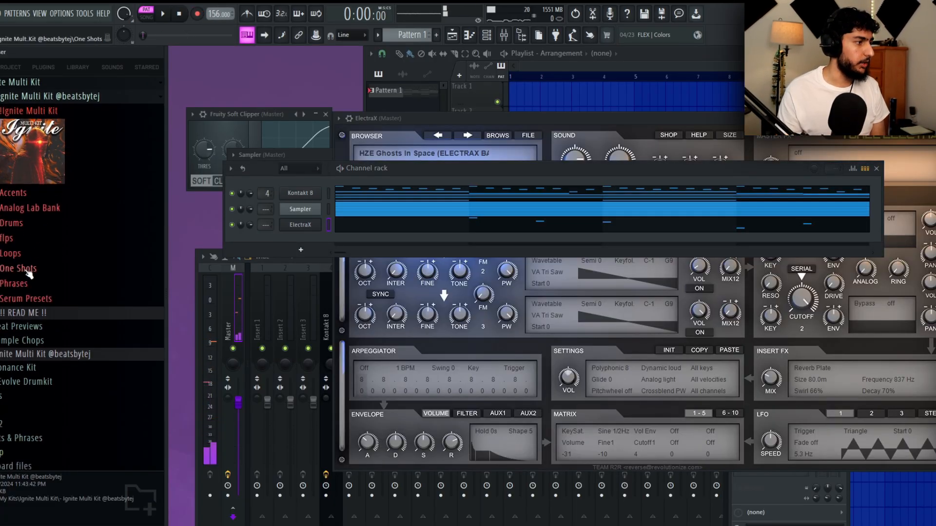
{"action": "left_click", "coordinate": [20, 269]}
- Audition the Yeat Bass, Glass, Sober and Spliced one-shots and add BELL - Sober (C) as a new channel
{"action": "left_click", "coordinate": [68, 219]}
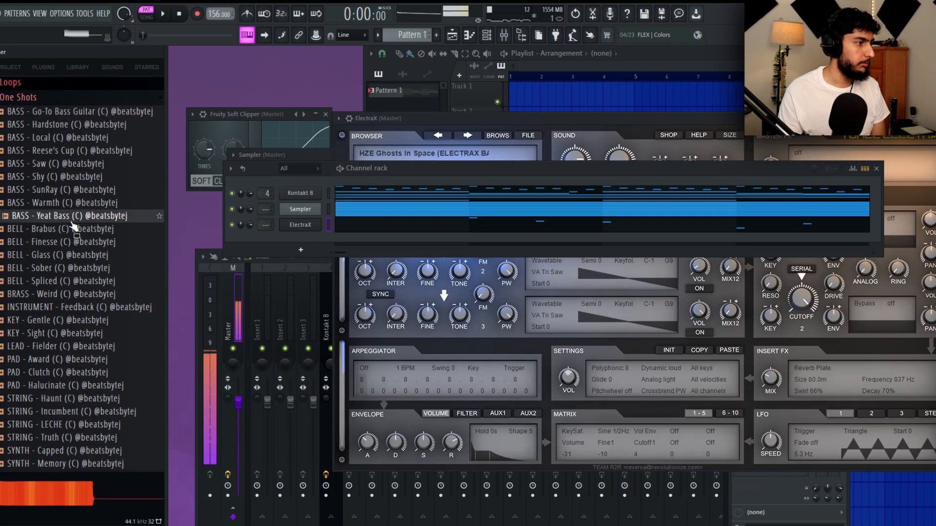
{"action": "left_click", "coordinate": [62, 255]}
{"action": "left_click", "coordinate": [65, 268]}
{"action": "left_click", "coordinate": [84, 281]}
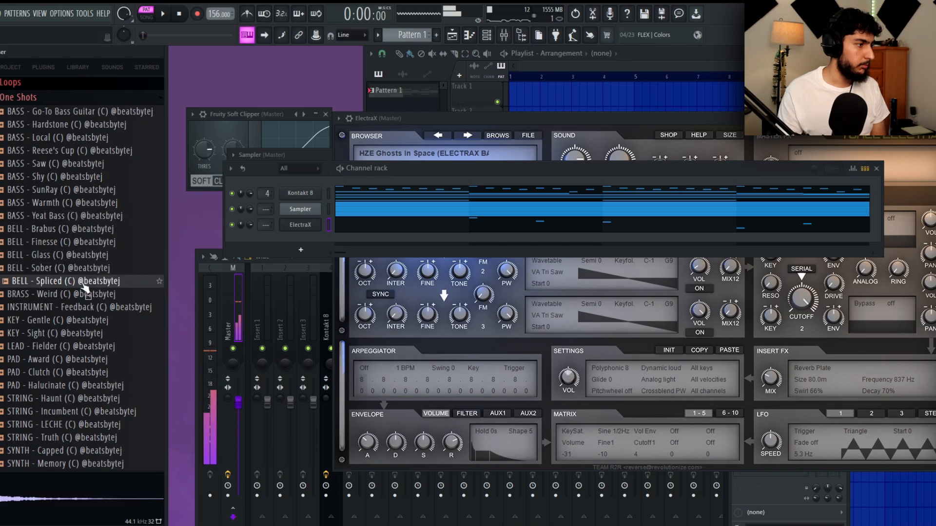
{"action": "left_click", "coordinate": [65, 269]}
{"action": "left_click_drag", "start_coordinate": [314, 235], "coordinate": [311, 229]}
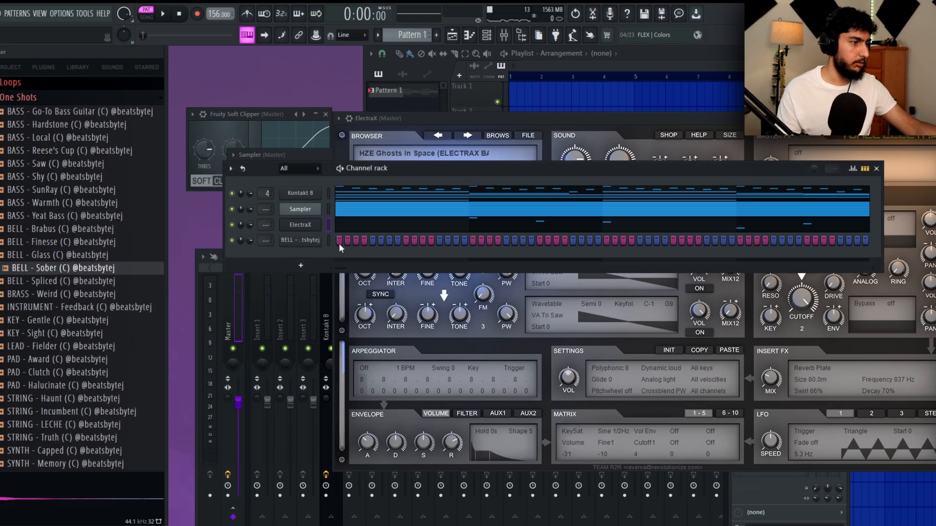
- Enable the volume envelope on the BELL - Sober channel and shape its decay and sustain
{"action": "left_click", "coordinate": [300, 240]}
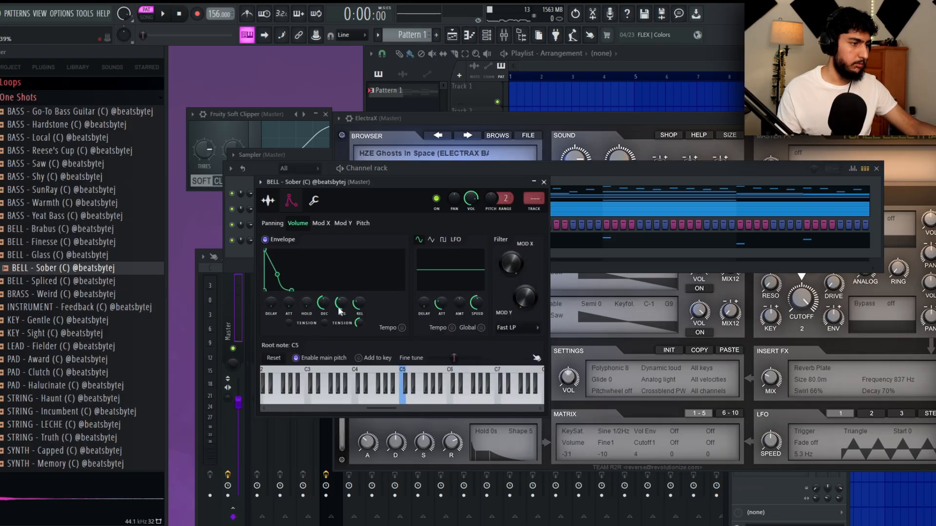
{"action": "left_click", "coordinate": [544, 182]}
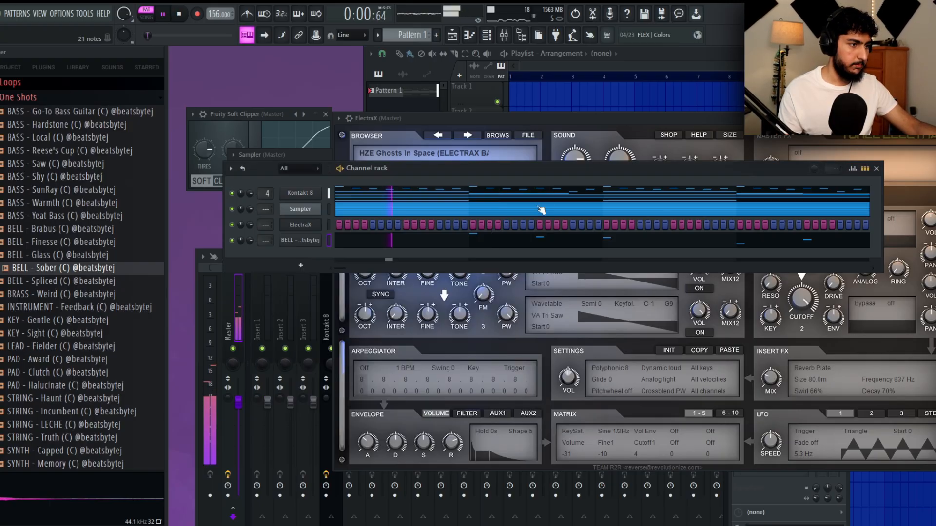
- Review the bell counter-melody notes and the BELL - Sober channel's volume envelope
{"action": "left_click", "coordinate": [543, 208]}
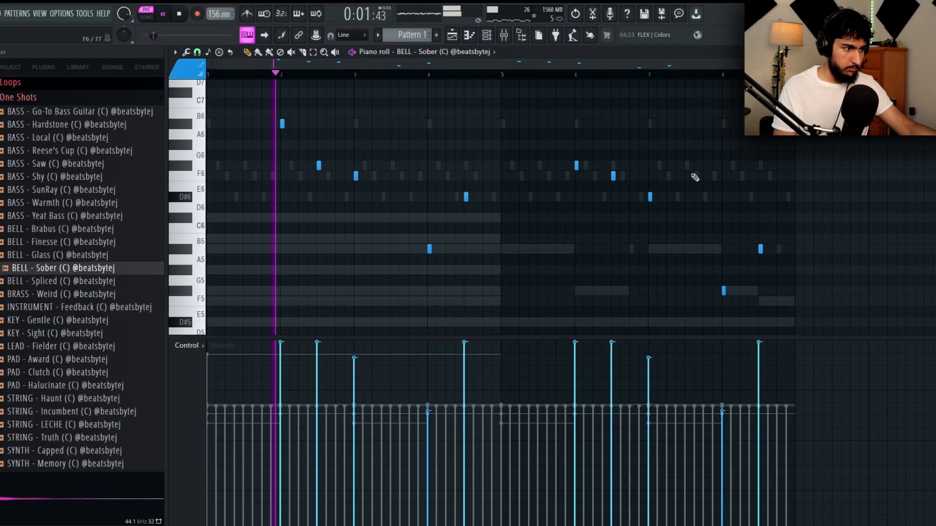
{"action": "left_click", "coordinate": [929, 52]}
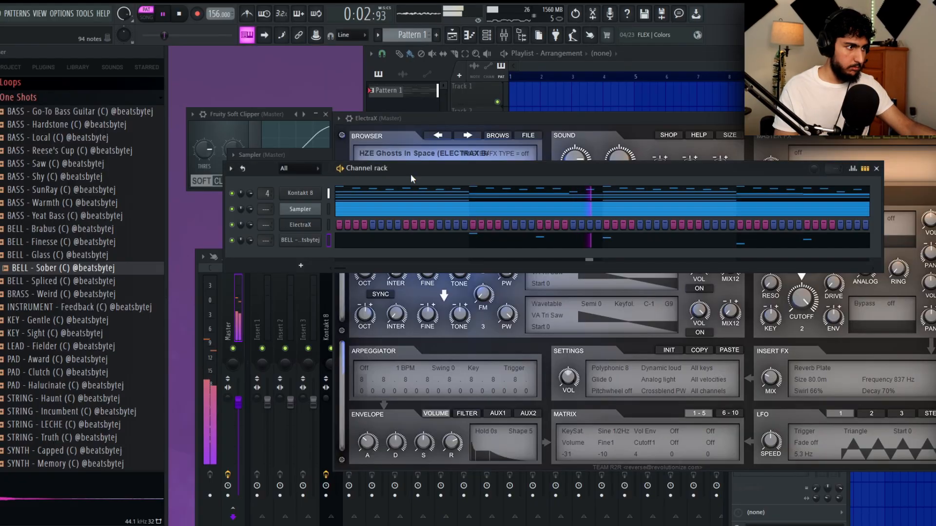
{"action": "left_click", "coordinate": [307, 241]}
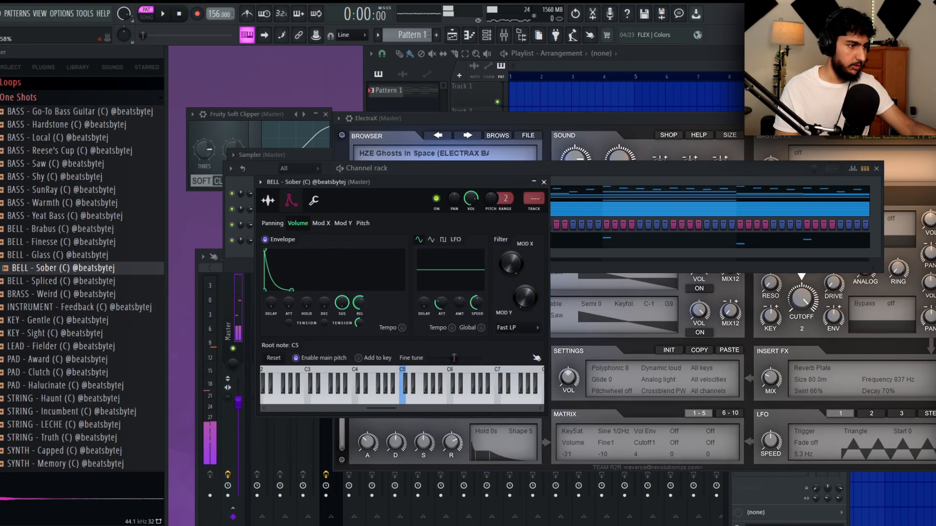
{"action": "left_click", "coordinate": [544, 181]}
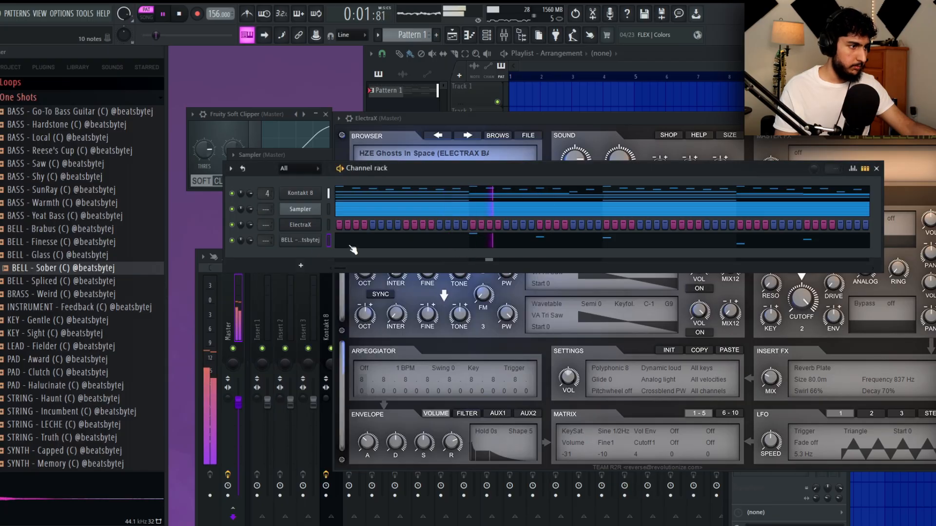
- Route the BELL - Sober channel to mixer track 6, add Fruity Reeverb 2, and balance its level against Kontakt 8
{"action": "left_click", "coordinate": [219, 517]}
{"action": "left_click", "coordinate": [376, 328]}
{"action": "key", "text": "ctrl+l"}
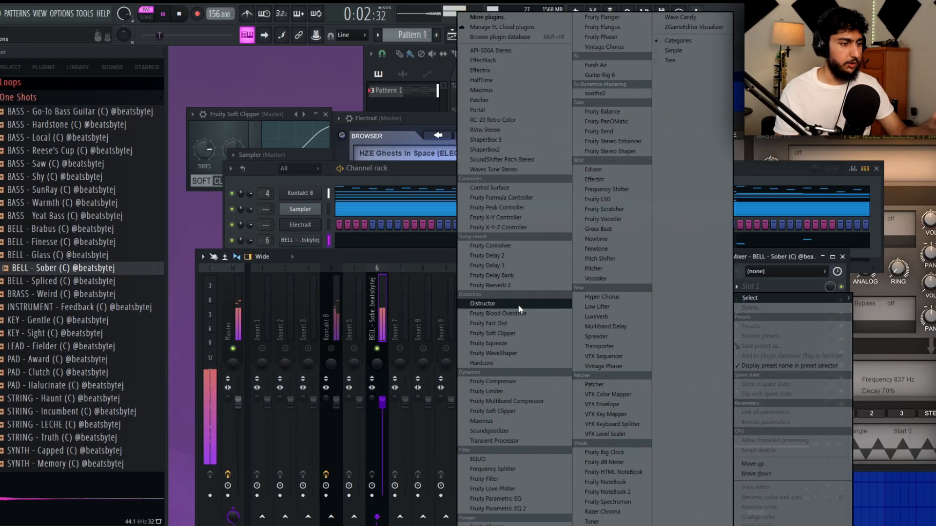
{"action": "left_click", "coordinate": [521, 286]}
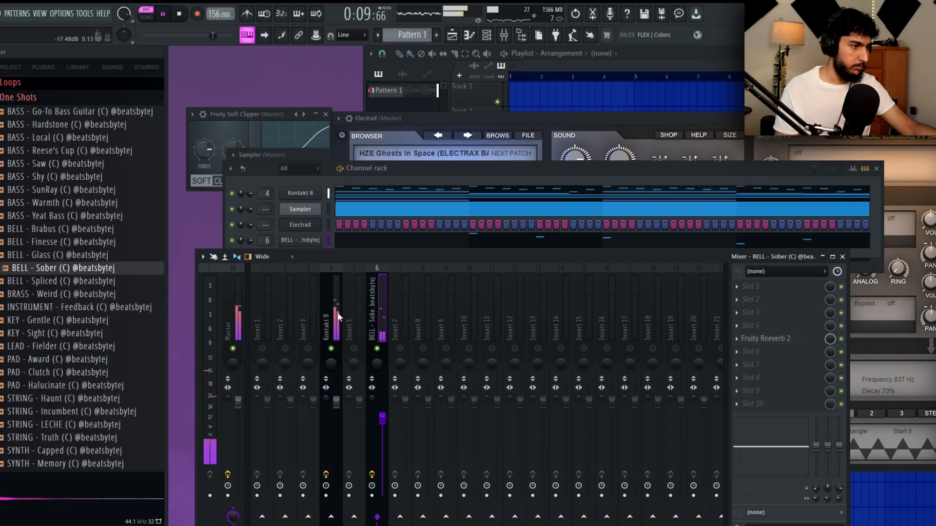
{"action": "left_click", "coordinate": [338, 312]}
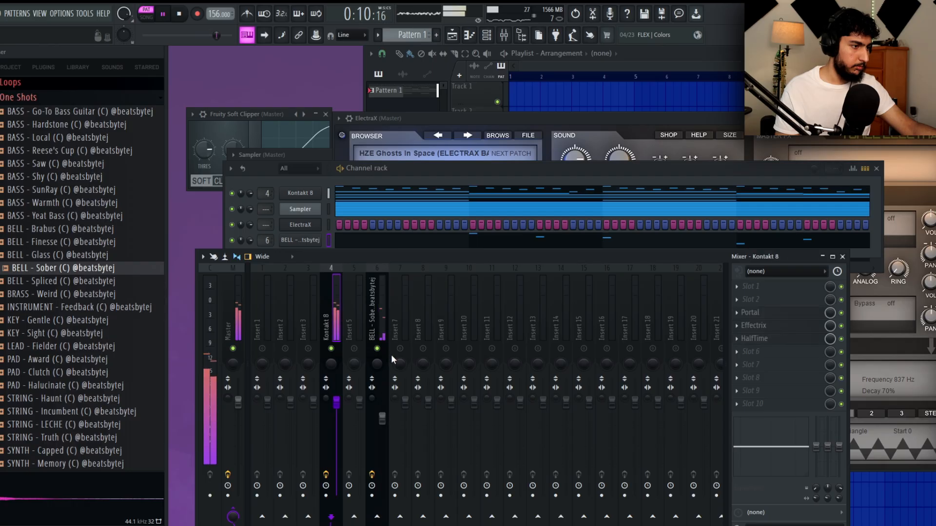
{"action": "left_click", "coordinate": [381, 332]}
- Load the LA Custom C7 - Cinematic patch from the Keyscape Library in a new Omnisphere channel
{"action": "left_click", "coordinate": [395, 236]}
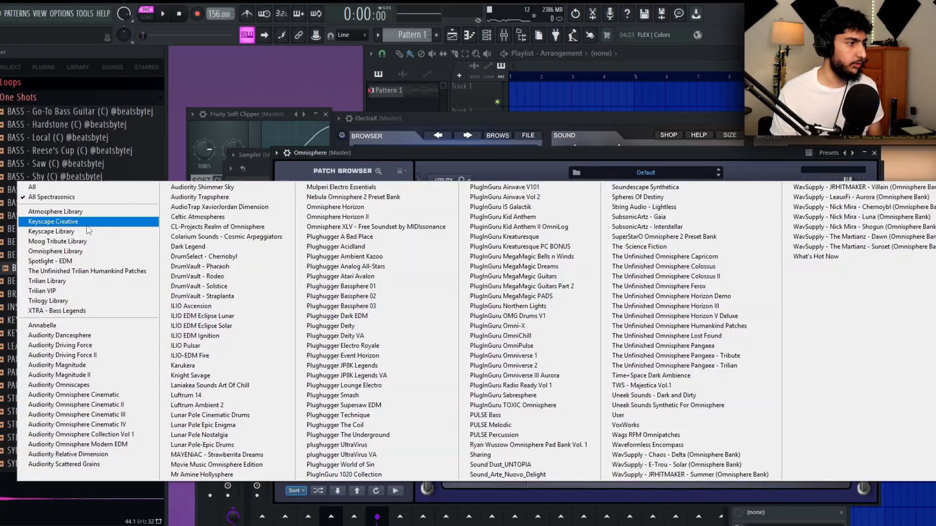
{"action": "left_click", "coordinate": [88, 231]}
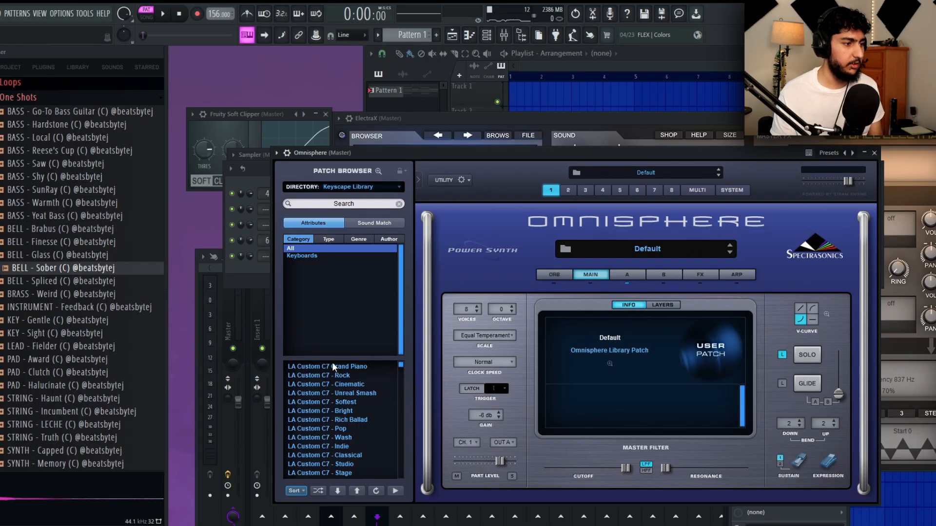
{"action": "left_click", "coordinate": [325, 384]}
{"action": "key", "text": "F6"}
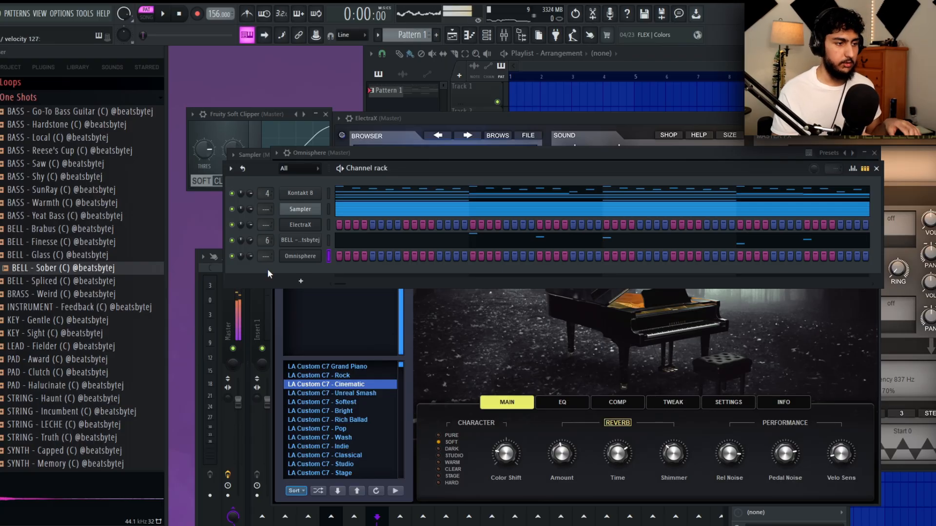
- Arm recording of notes and automation for the low register of the Omnisphere channel
{"action": "key", "text": "F7"}
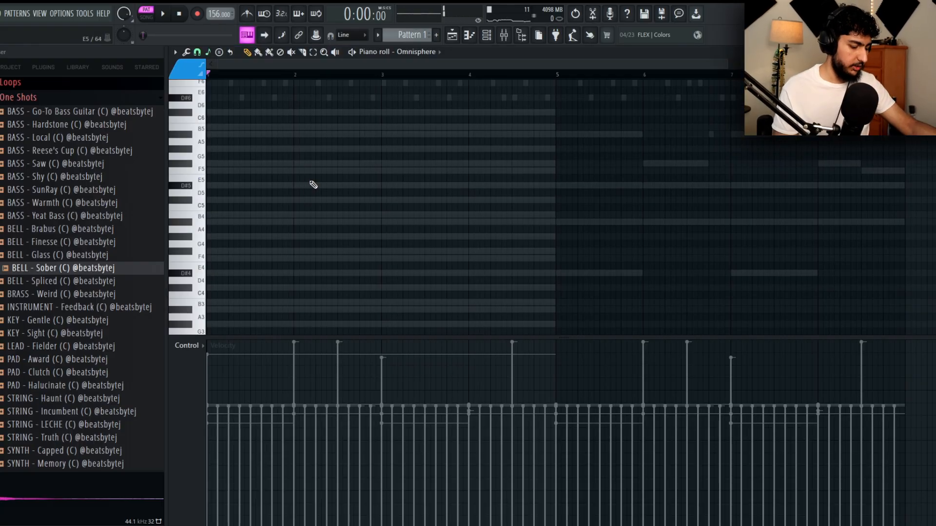
{"action": "scroll", "coordinate": [312, 184], "scroll_direction": "down", "scroll_amount": 5}
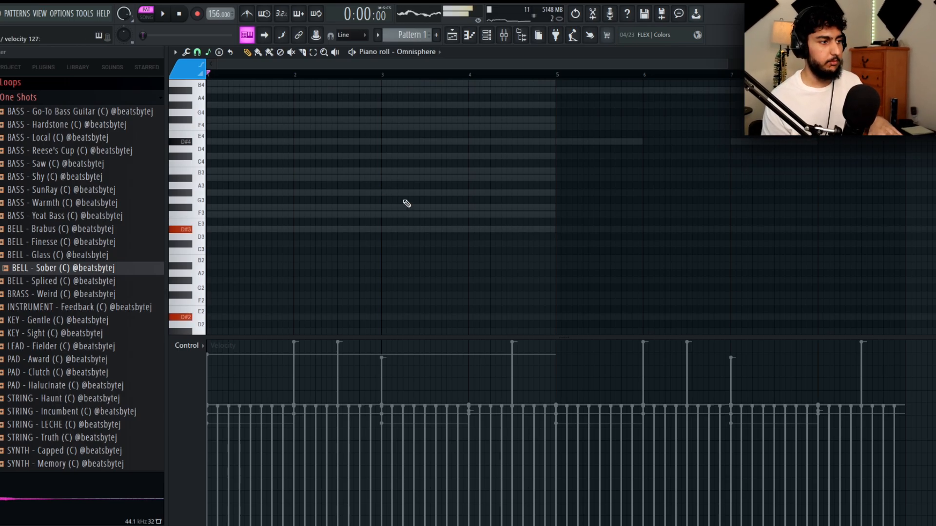
{"action": "left_click", "coordinate": [197, 12]}
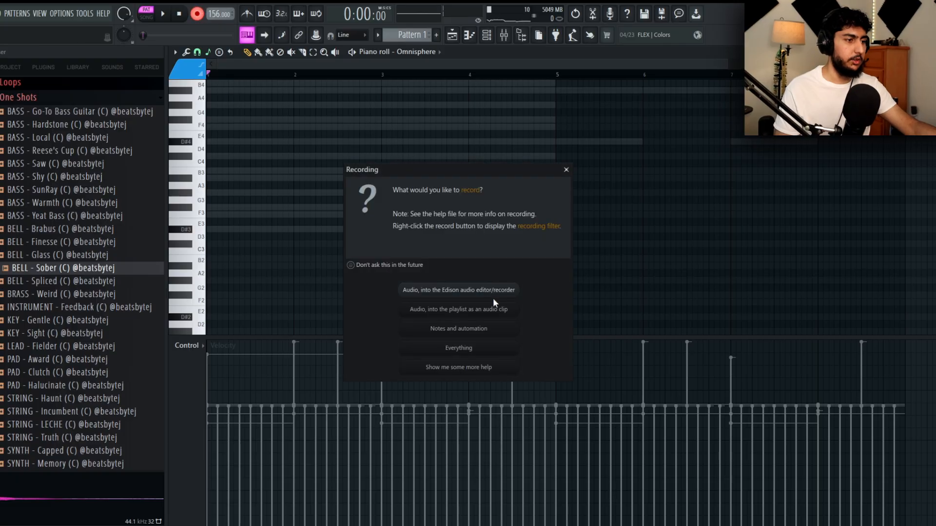
{"action": "left_click", "coordinate": [475, 331]}
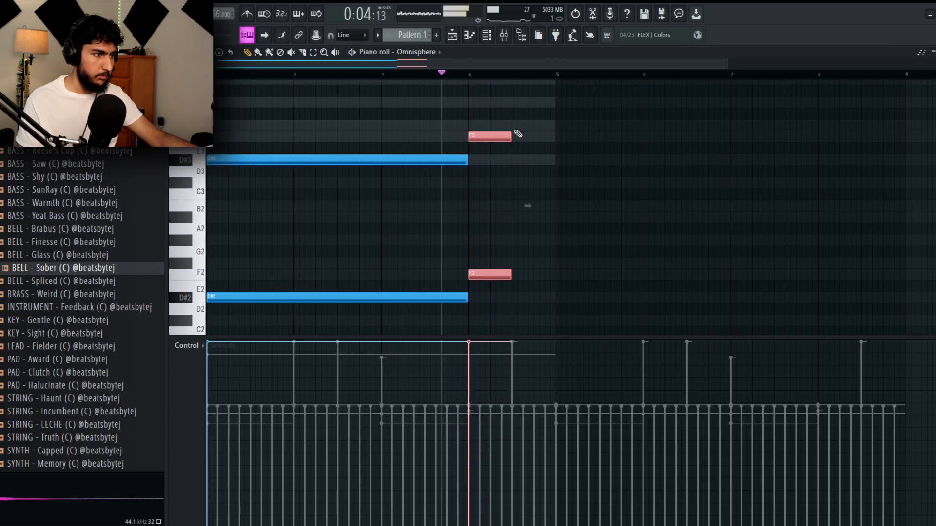
- Add F#2 and F#3 notes after the F notes in bar 4, and duplicate the four-bar phrase into bars 5 to 8
{"action": "left_click_drag", "start_coordinate": [493, 136], "coordinate": [536, 122]}
{"action": "key", "text": "space"}
{"action": "left_click", "coordinate": [633, 129], "text": "ctrl"}
{"action": "key", "text": "ctrl+b"}
{"action": "left_click", "coordinate": [656, 120], "text": "ctrl"}
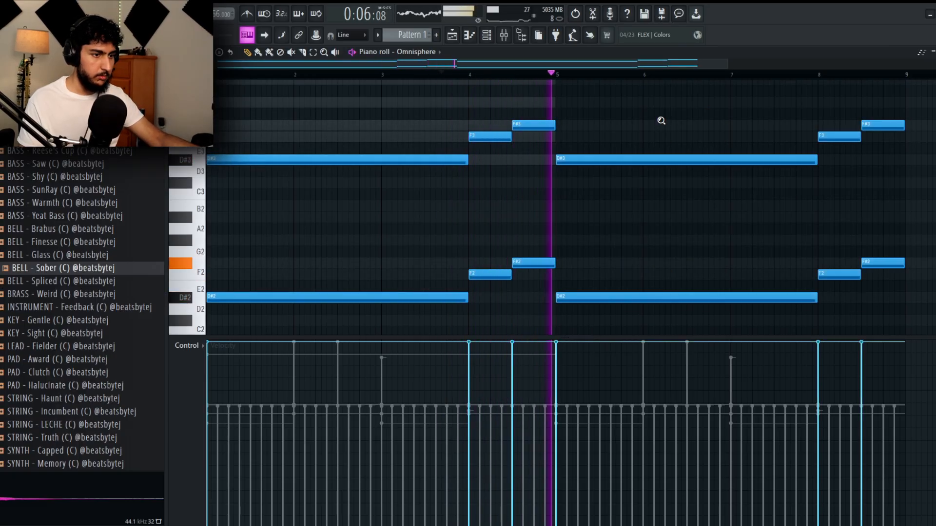
- Reduce the velocity of the lower-octave Omnisphere notes, then reduce the velocity of all notes in both octaves
{"action": "scroll", "coordinate": [660, 119], "scroll_direction": "down", "scroll_amount": 1}
{"action": "left_click_drag", "start_coordinate": [916, 309], "coordinate": [291, 245]}
{"action": "scroll", "coordinate": [515, 195], "scroll_direction": "down", "scroll_amount": 3}
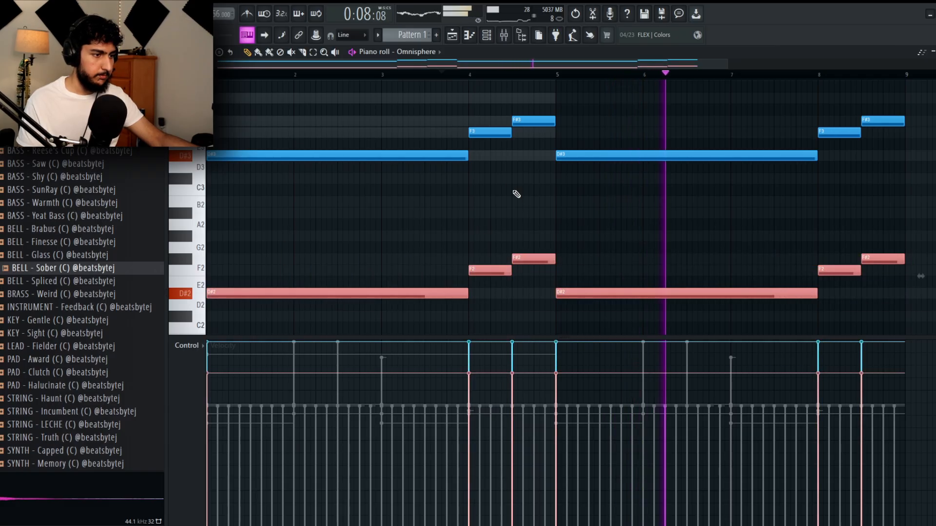
{"action": "left_click", "coordinate": [528, 199], "text": "ctrl"}
{"action": "scroll", "coordinate": [800, 263], "scroll_direction": "up", "scroll_amount": 1}
{"action": "key", "text": "ctrl+a"}
{"action": "scroll", "coordinate": [901, 293], "scroll_direction": "up", "scroll_amount": 5}
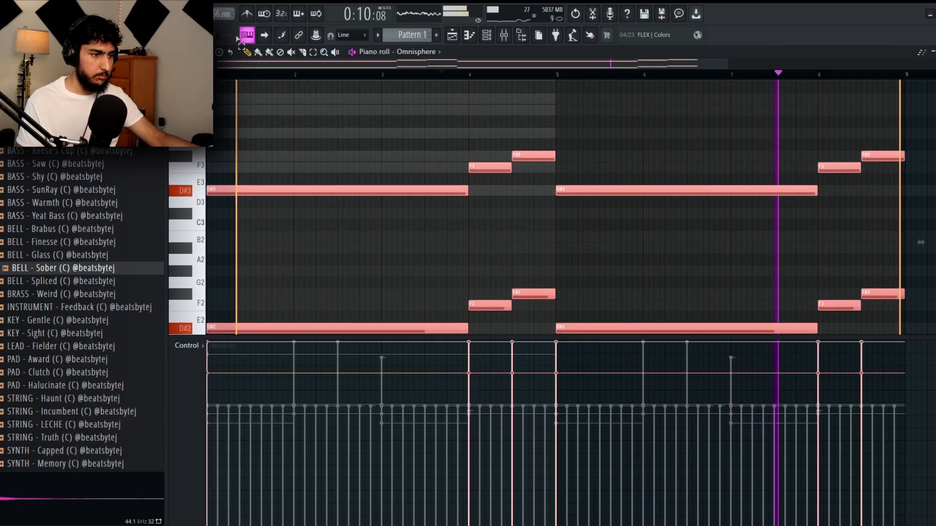
{"action": "left_click_drag", "start_coordinate": [792, 173], "coordinate": [599, 132]}
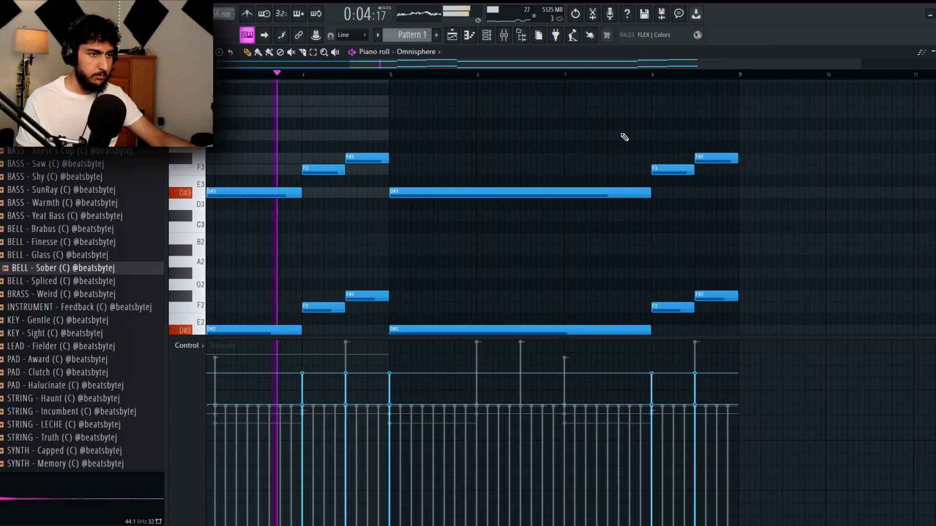
- Raise the closing F#3 and F#2 notes of bar 8 to A#3 and A#2, checking them in playback
{"action": "left_click", "coordinate": [627, 75]}
{"action": "key", "text": "space"}
{"action": "left_click_drag", "start_coordinate": [696, 153], "coordinate": [698, 106]}
{"action": "key", "text": "space"}
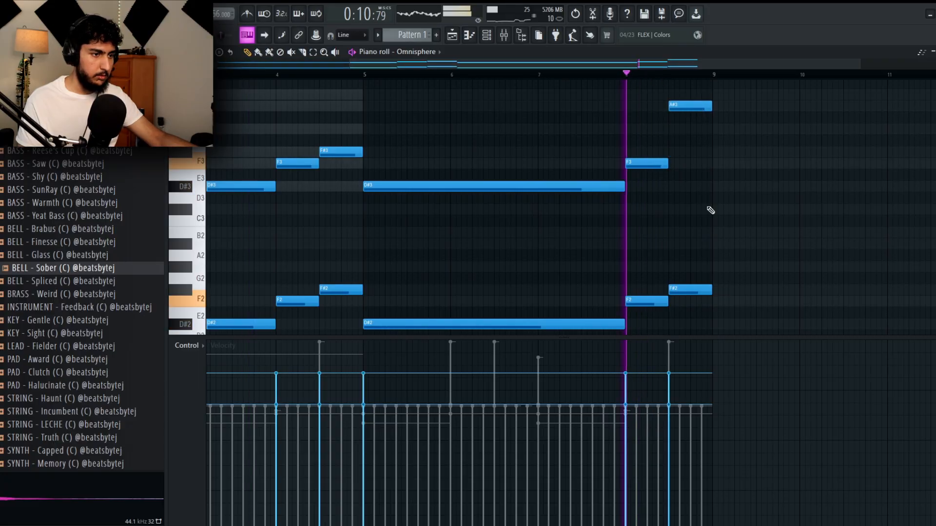
{"action": "left_click_drag", "start_coordinate": [700, 291], "coordinate": [698, 234]}
{"action": "key", "text": "space"}
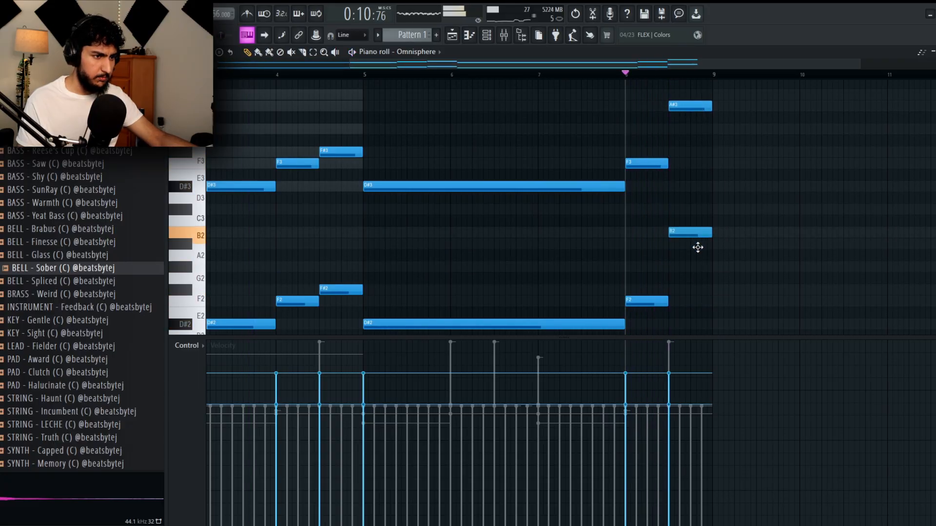
{"action": "key", "text": "space"}
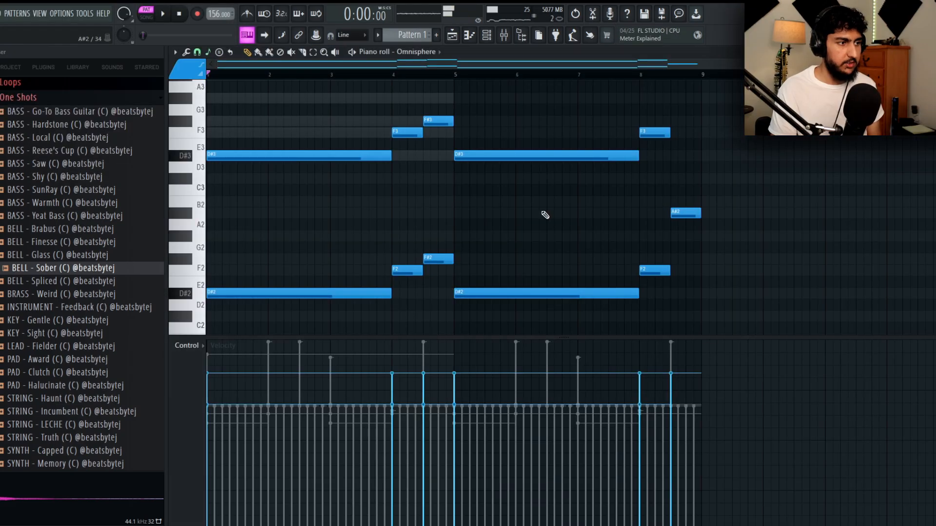
{"action": "left_click", "coordinate": [304, 158], "text": "ctrl+shift"}
{"action": "left_click", "coordinate": [315, 291], "text": "ctrl+shift"}
{"action": "left_click_drag", "start_coordinate": [527, 121], "coordinate": [520, 293]}
{"action": "key", "text": "ctrl+d"}
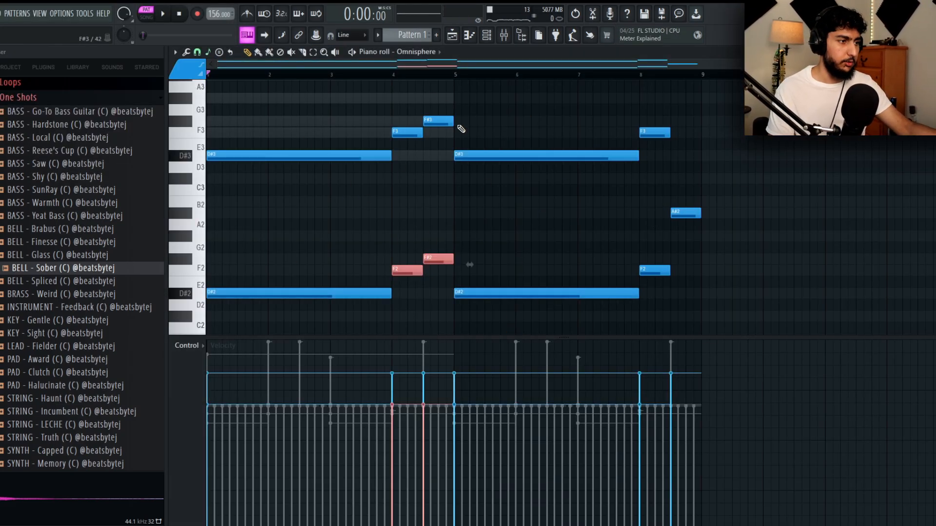
{"action": "key", "text": "ctrl+d"}
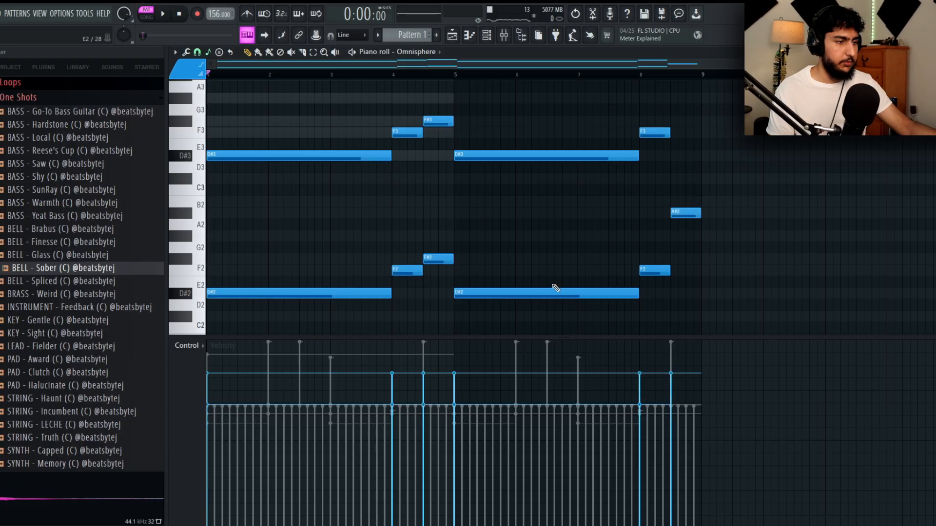
{"action": "left_click", "coordinate": [522, 156], "text": "ctrl+shift"}
{"action": "left_click", "coordinate": [551, 293], "text": "ctrl+shift"}
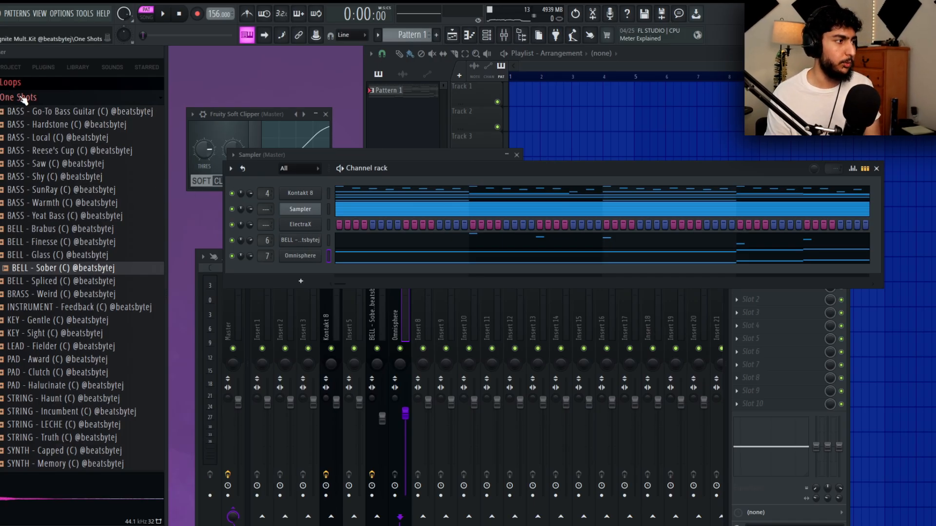
- Add the BASS - Reese's Cup (C) one-shot as a new channel and enable its volume envelope
{"action": "left_click", "coordinate": [76, 151]}
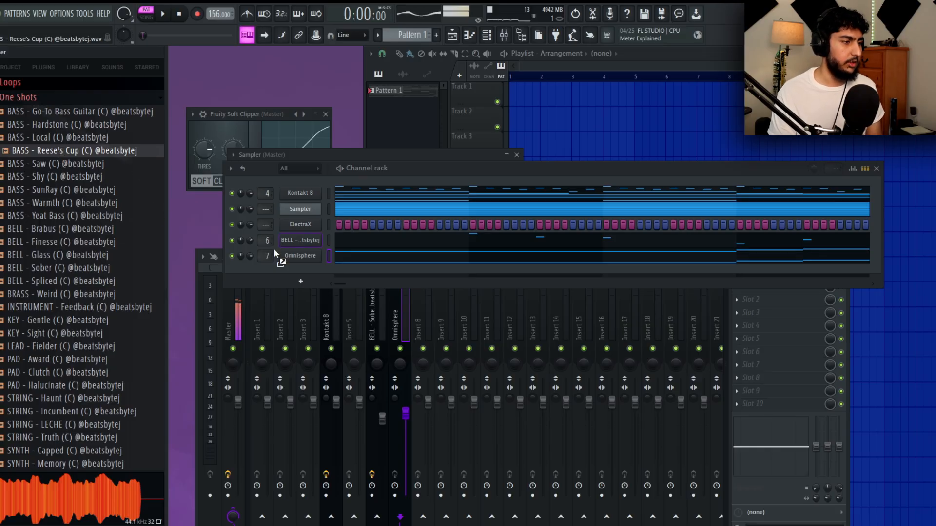
{"action": "left_click_drag", "start_coordinate": [274, 251], "coordinate": [330, 281]}
{"action": "left_click", "coordinate": [295, 261]}
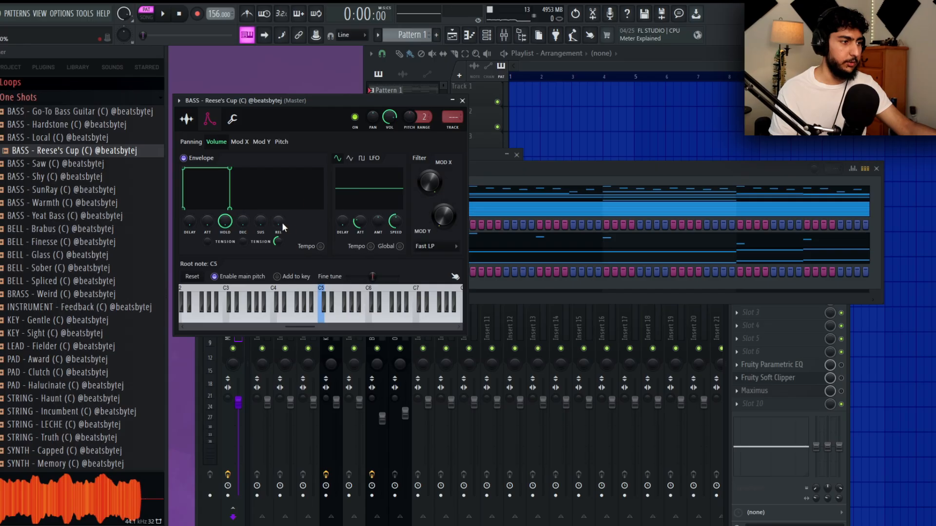
{"action": "left_click", "coordinate": [462, 101]}
- Open the piano roll of the BASS - Reese's Cup channel
{"action": "right_click", "coordinate": [322, 268]}
{"action": "left_click", "coordinate": [343, 270]}
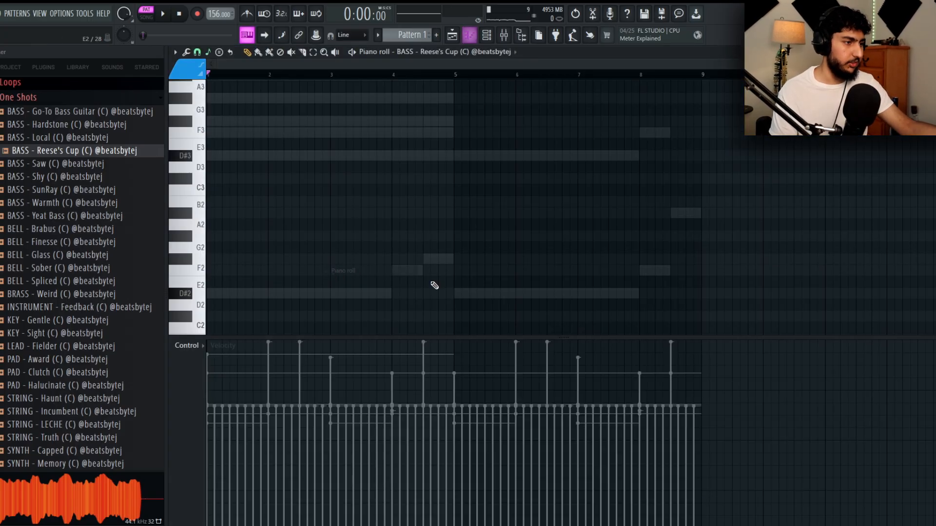
{"action": "right_click", "coordinate": [416, 244], "text": "ctrl"}
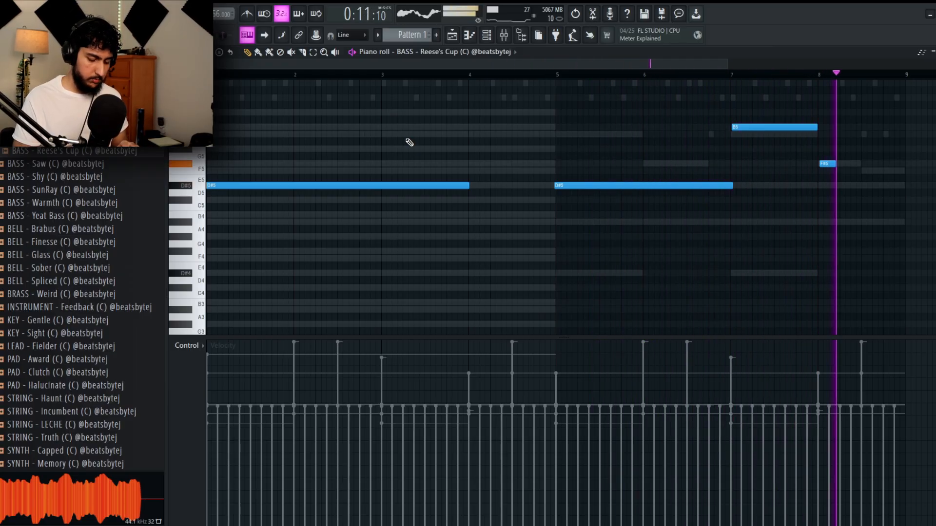
- Align the recorded bass notes of bars 5 to 8 to the grid and raise the last one to A#5
{"action": "left_click_drag", "start_coordinate": [848, 273], "coordinate": [627, 107]}
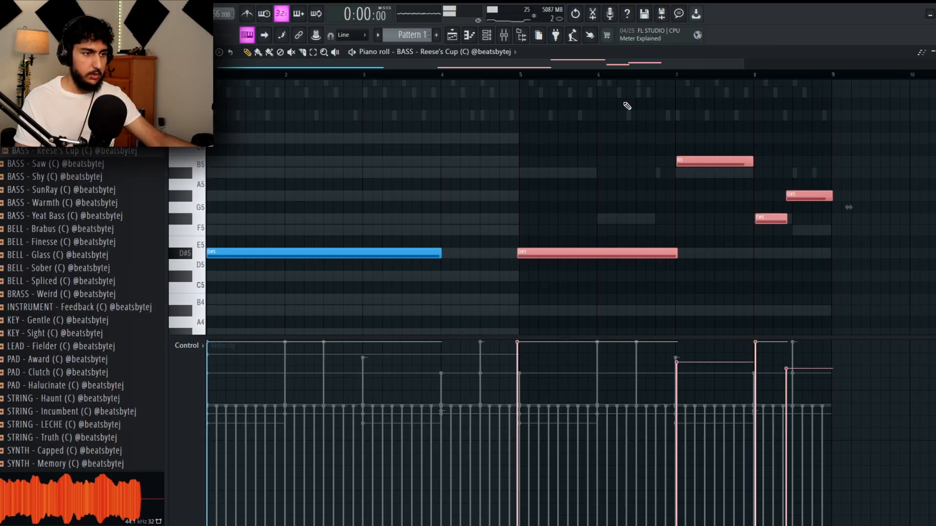
{"action": "left_click", "coordinate": [627, 106], "text": "ctrl"}
{"action": "left_click_drag", "start_coordinate": [748, 136], "coordinate": [554, 146]}
{"action": "scroll", "coordinate": [554, 174], "scroll_direction": "up", "scroll_amount": 5}
{"action": "left_click_drag", "start_coordinate": [533, 187], "coordinate": [574, 151]}
{"action": "left_click_drag", "start_coordinate": [574, 150], "coordinate": [553, 173]}
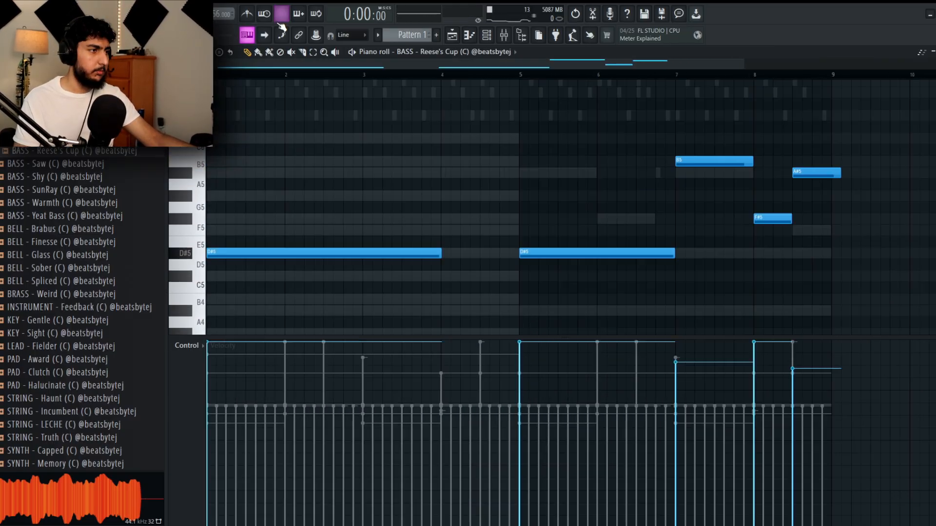
- Play back the bass line's closing bars and trim the A#5 note to the end of bar 8
{"action": "key", "text": "space"}
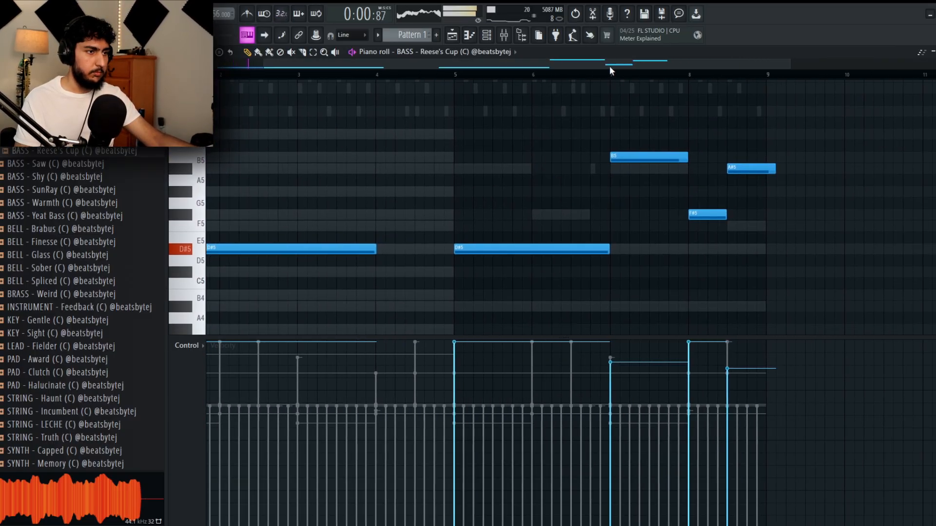
{"action": "left_click", "coordinate": [604, 72]}
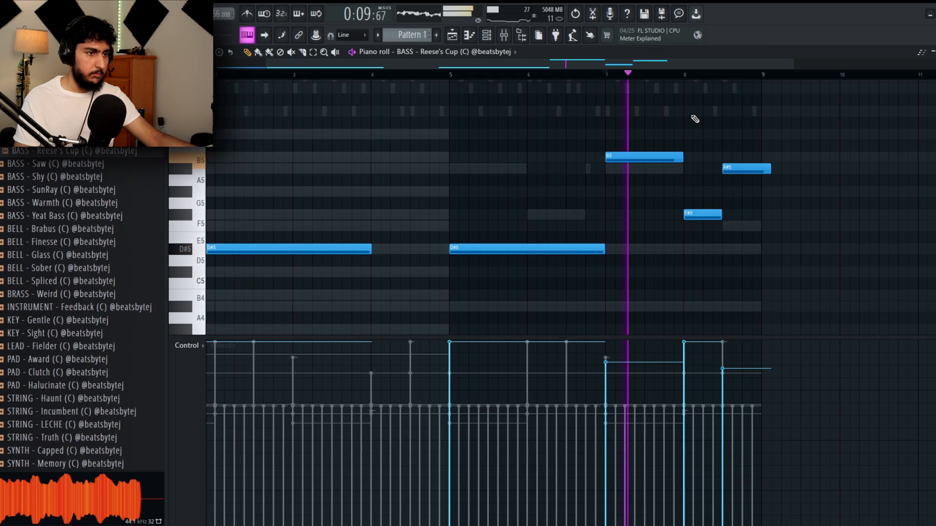
{"action": "left_click_drag", "start_coordinate": [770, 169], "coordinate": [760, 170]}
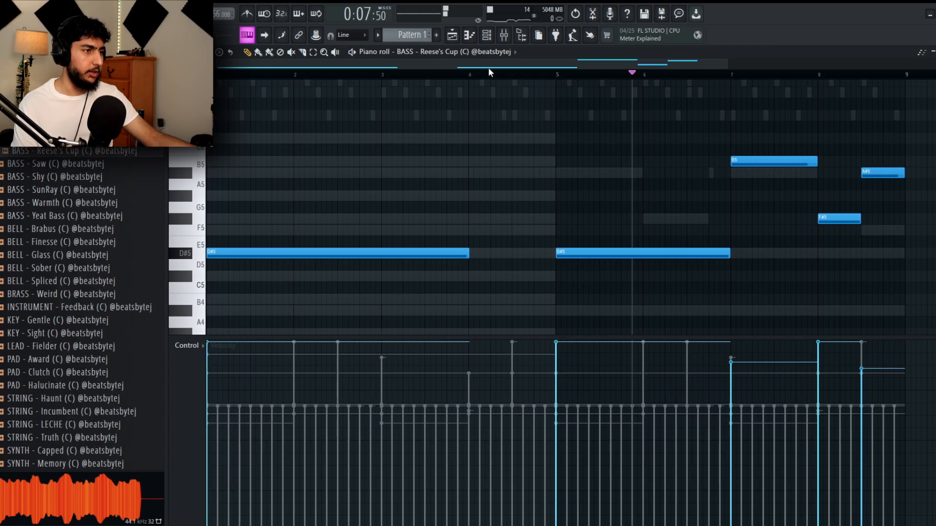
- Review the Omnisphere channel's notes in the piano roll, clear the note selection and close the piano roll
{"action": "left_click", "coordinate": [492, 53]}
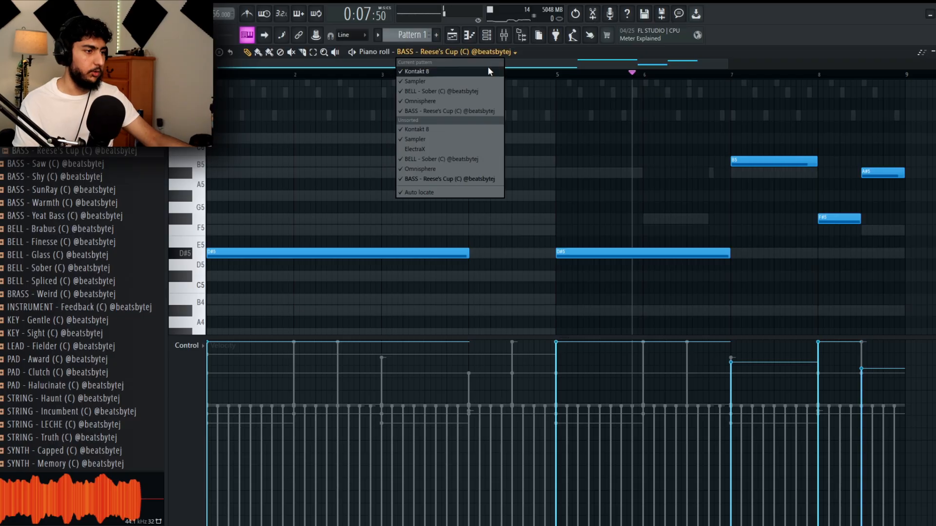
{"action": "left_click", "coordinate": [464, 175]}
{"action": "scroll", "coordinate": [527, 172], "scroll_direction": "down", "scroll_amount": 5}
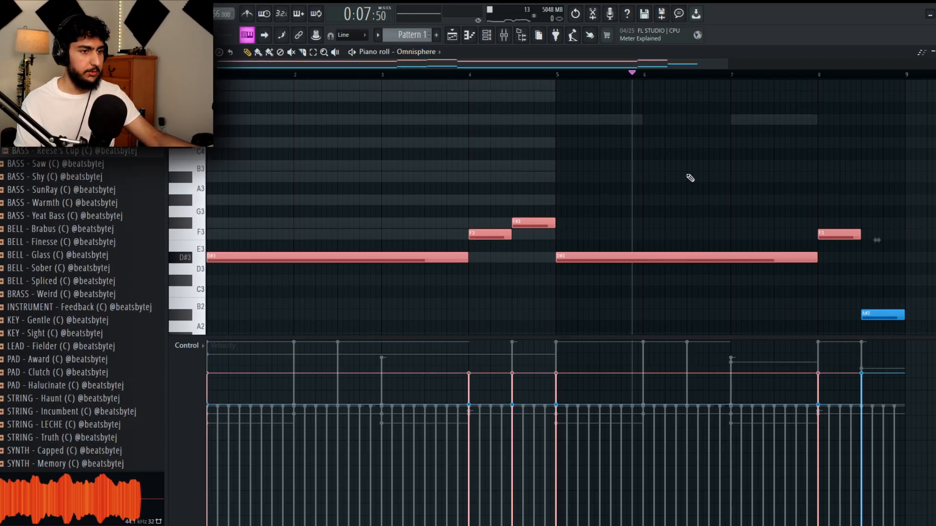
{"action": "key", "text": "ctrl+d"}
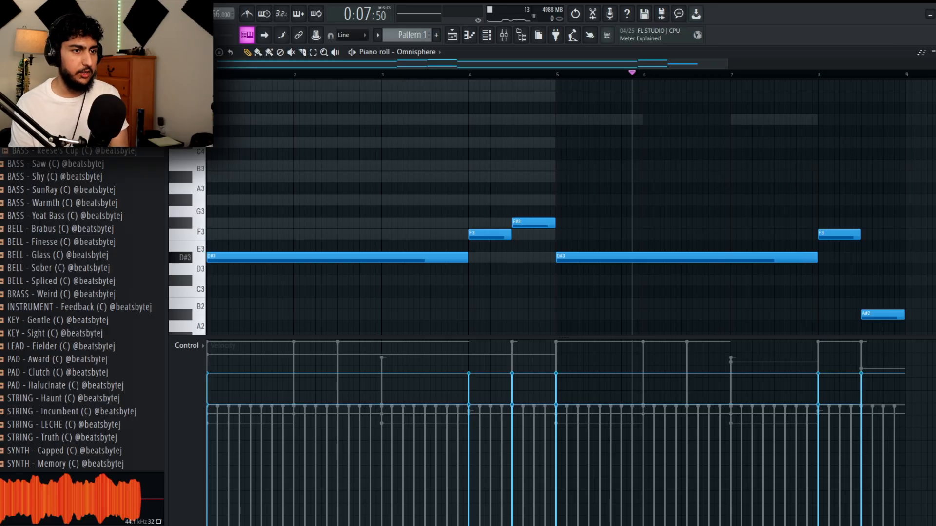
{"action": "left_click", "coordinate": [934, 51]}
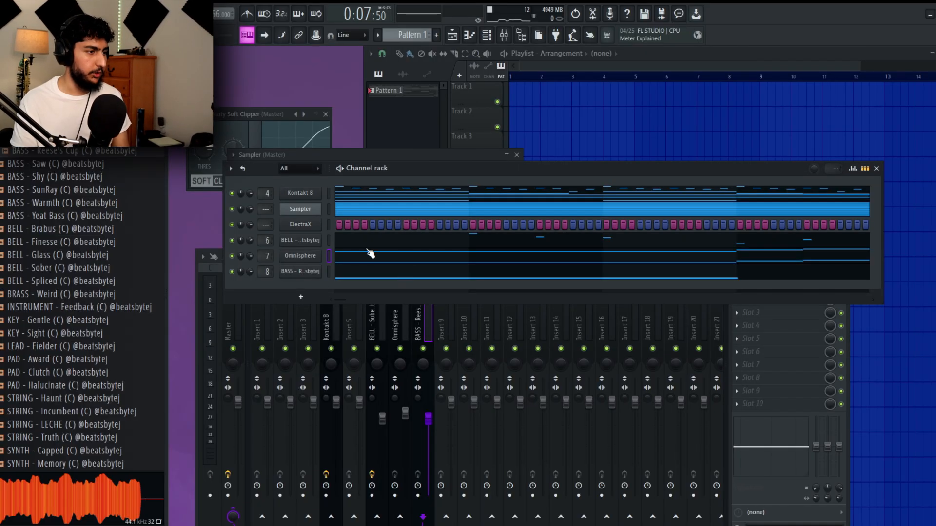
- Move the ElectraX channel below the BASS - Reese's Cup channel and route it to mixer insert 9
{"action": "left_click", "coordinate": [329, 224]}
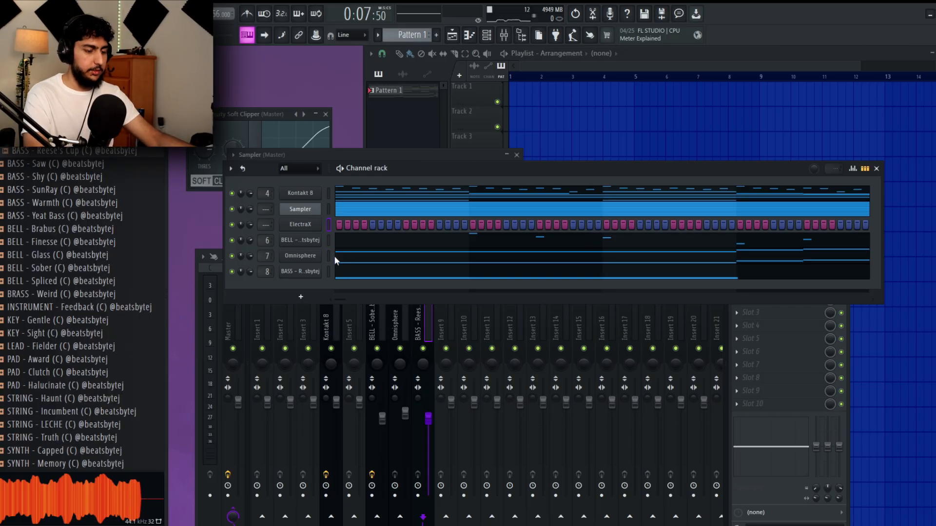
{"action": "key", "text": "alt+Down"}
{"action": "key", "text": "alt+Down"}
{"action": "key", "text": "alt+Down"}
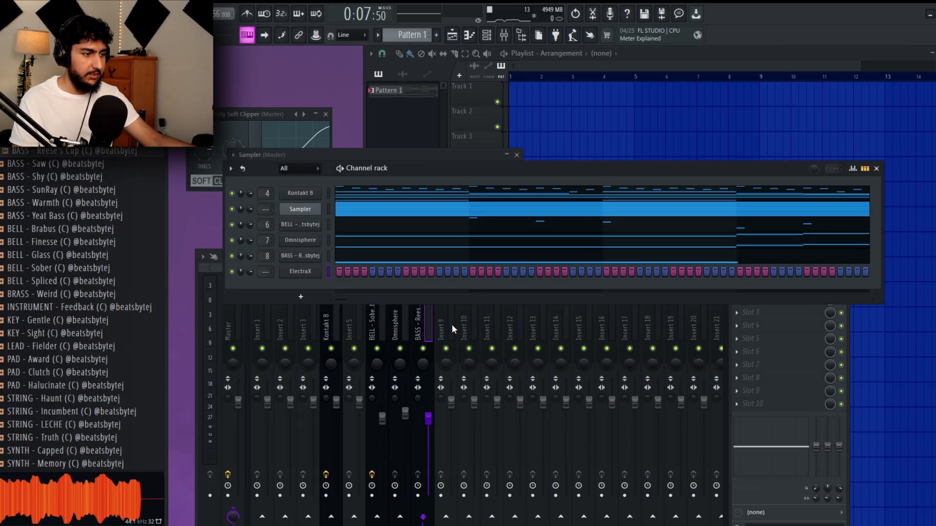
{"action": "left_click", "coordinate": [451, 324]}
{"action": "key", "text": "ctrl+l"}
{"action": "left_click", "coordinate": [498, 170]}
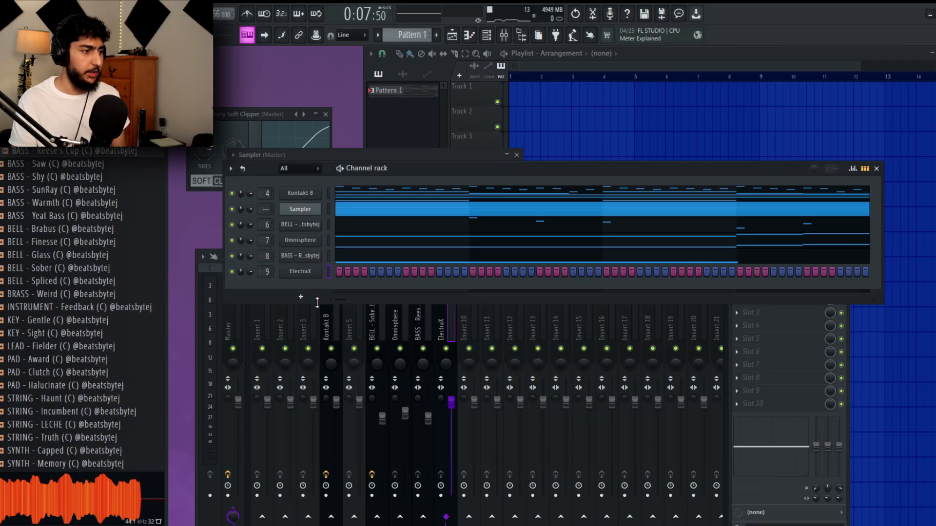
- Audition The Prince's pluck presets from mechanical passage through pick up the phone, and switch to its keys presets
{"action": "left_click", "coordinate": [300, 273]}
{"action": "left_click", "coordinate": [461, 146]}
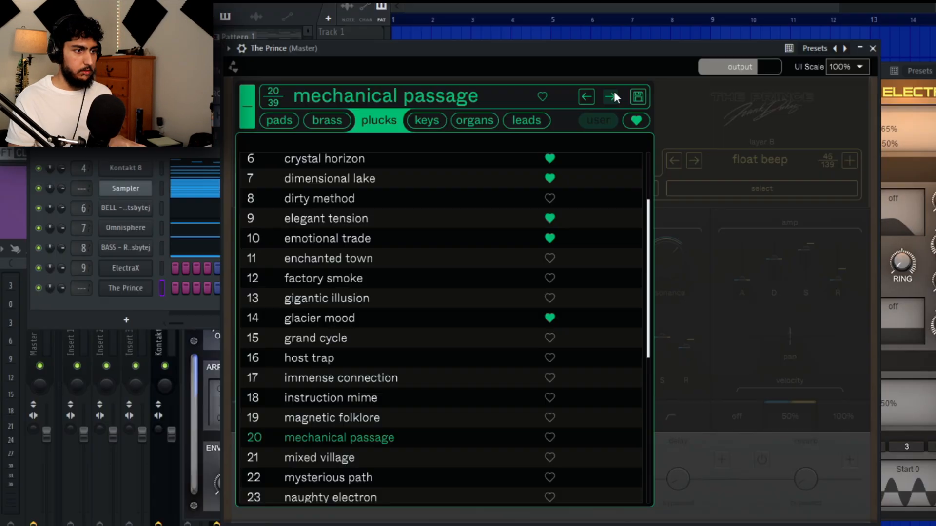
{"action": "left_click", "coordinate": [610, 97]}
{"action": "left_click", "coordinate": [610, 96]}
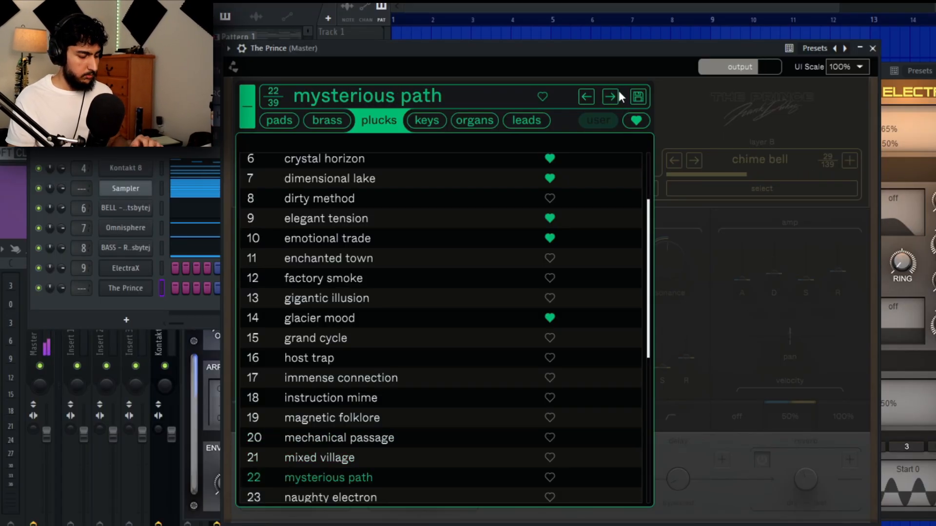
{"action": "left_click", "coordinate": [613, 94]}
{"action": "left_click", "coordinate": [613, 95]}
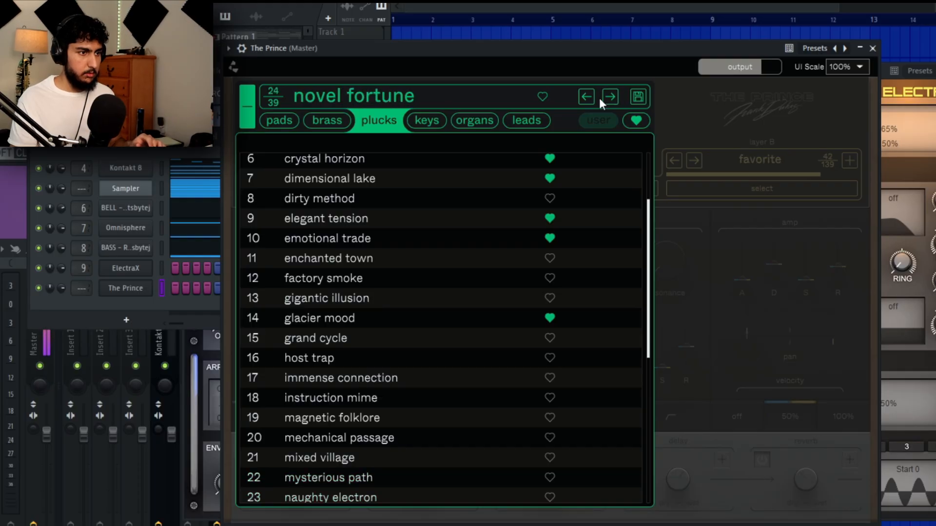
{"action": "left_click", "coordinate": [587, 97]}
{"action": "left_click", "coordinate": [612, 99]}
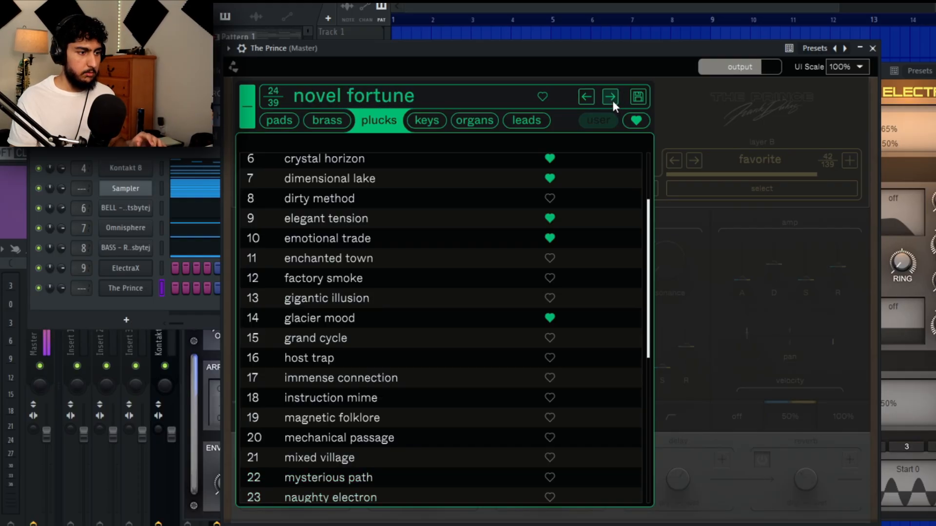
{"action": "left_click", "coordinate": [611, 100]}
{"action": "scroll", "coordinate": [513, 311], "scroll_direction": "down", "scroll_amount": 3}
{"action": "left_click", "coordinate": [609, 98]}
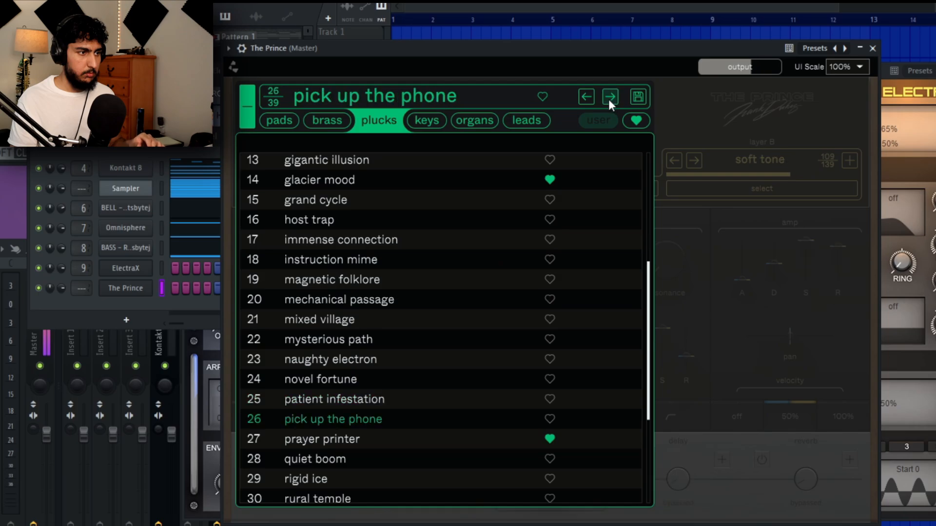
{"action": "left_click", "coordinate": [609, 99]}
{"action": "left_click", "coordinate": [426, 120]}
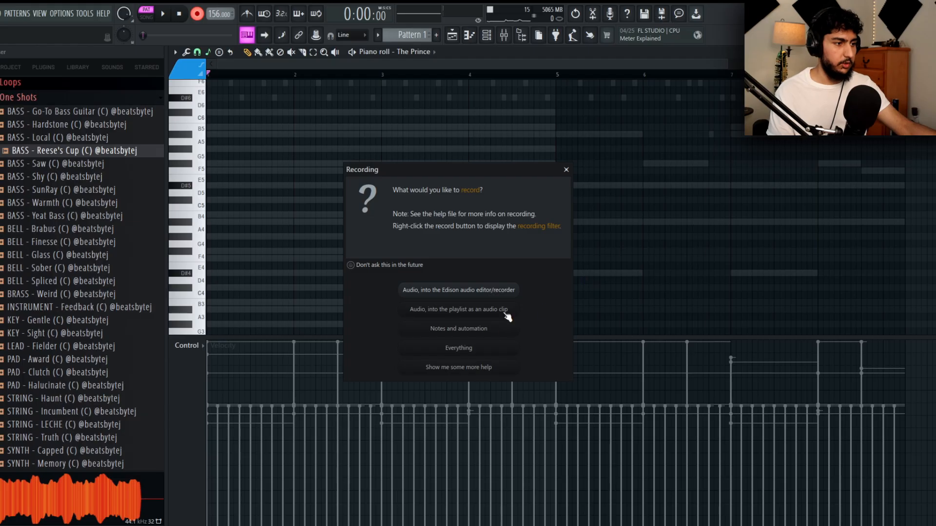
- Record a four-bar melody for The Prince as notes and automation, undoing the short first take
{"action": "left_click", "coordinate": [482, 328]}
{"action": "scroll", "coordinate": [605, 249], "scroll_direction": "down", "scroll_amount": 2}
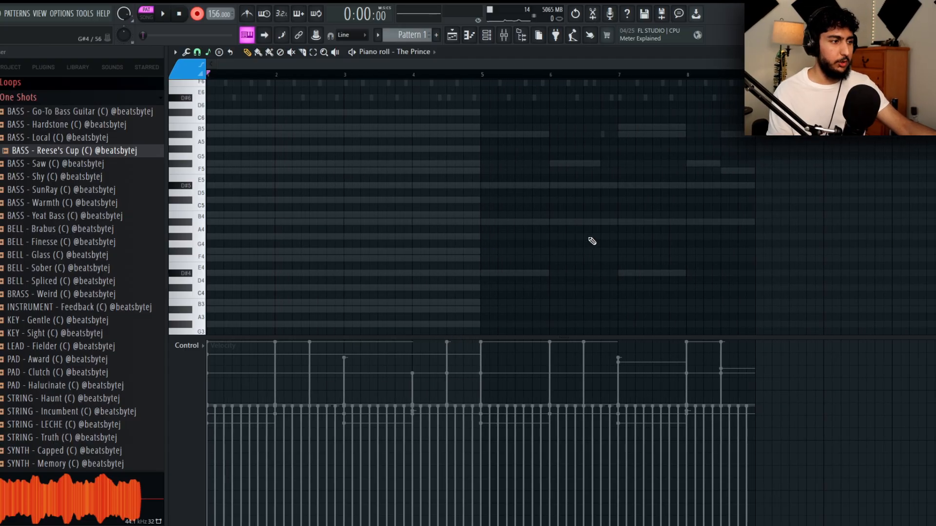
{"action": "scroll", "coordinate": [586, 221], "scroll_direction": "down", "scroll_amount": 2}
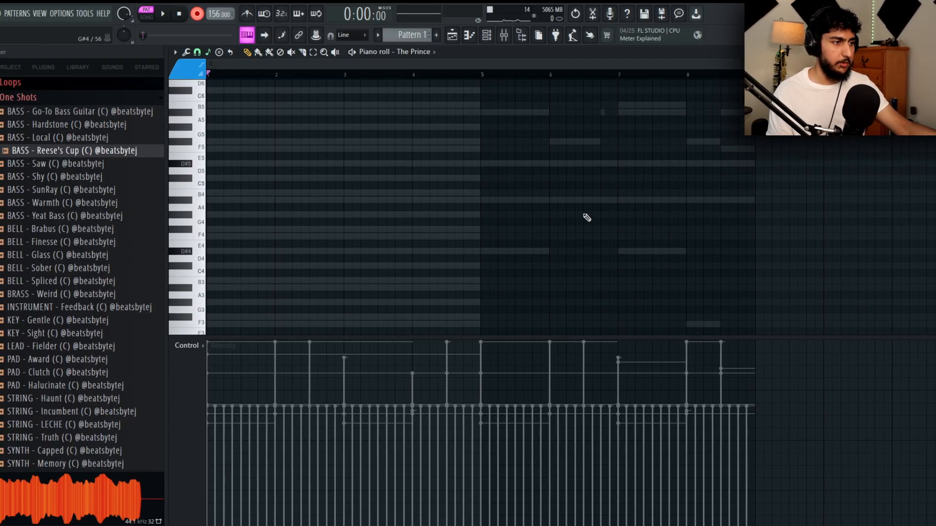
{"action": "scroll", "coordinate": [588, 218], "scroll_direction": "up", "scroll_amount": 2}
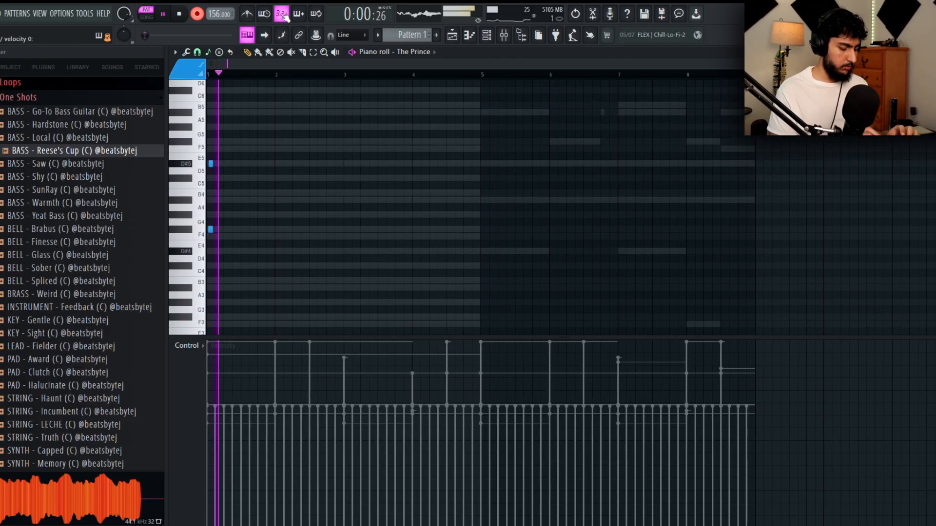
{"action": "key", "text": "space"}
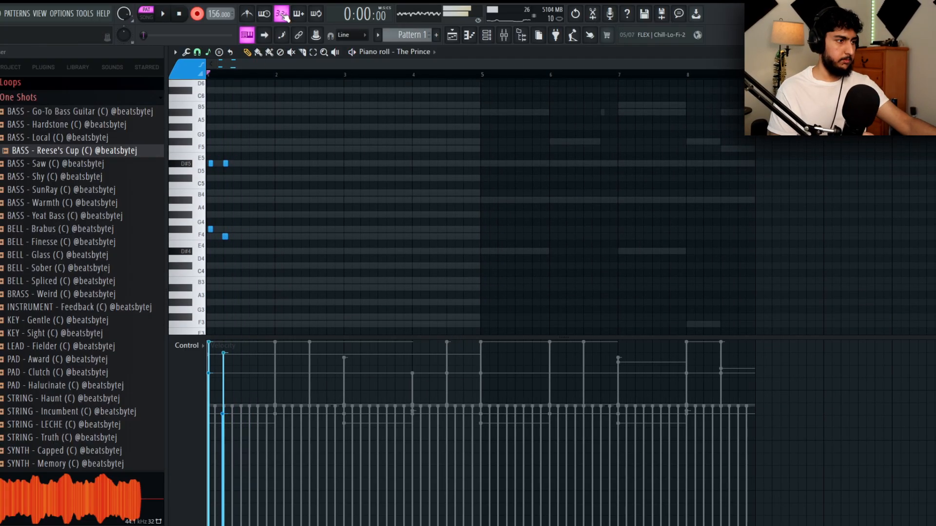
{"action": "key", "text": "ctrl+z"}
{"action": "key", "text": "space"}
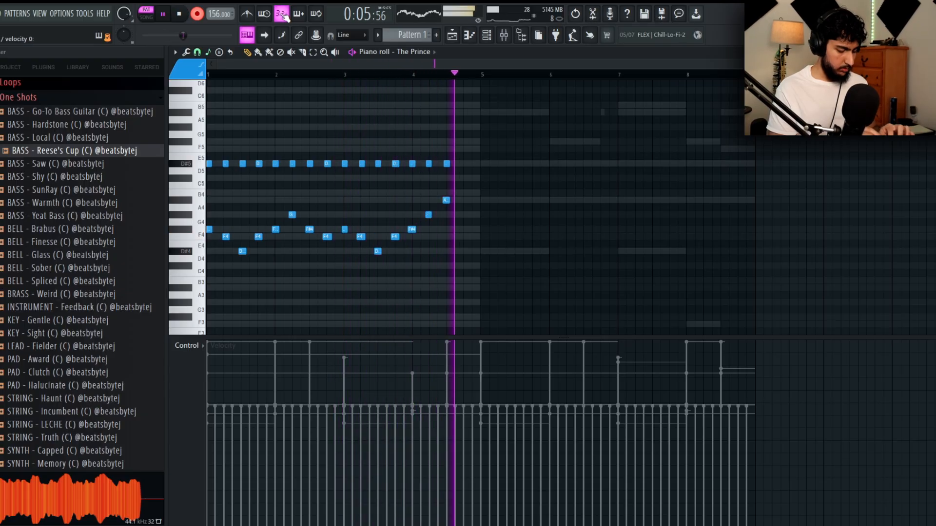
{"action": "key", "text": "space"}
- Quantize all of The Prince's recorded notes in bars 1 to 4 and turn off record mode
{"action": "right_click", "coordinate": [610, 225], "text": "ctrl"}
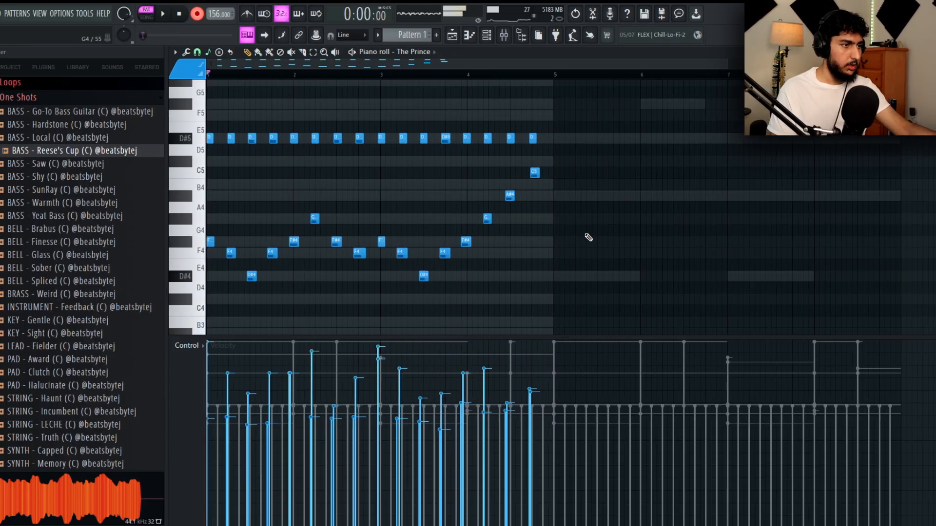
{"action": "left_click_drag", "start_coordinate": [607, 296], "coordinate": [214, 89]}
{"action": "key", "text": "ctrl+q"}
{"action": "left_click", "coordinate": [313, 108], "text": "ctrl"}
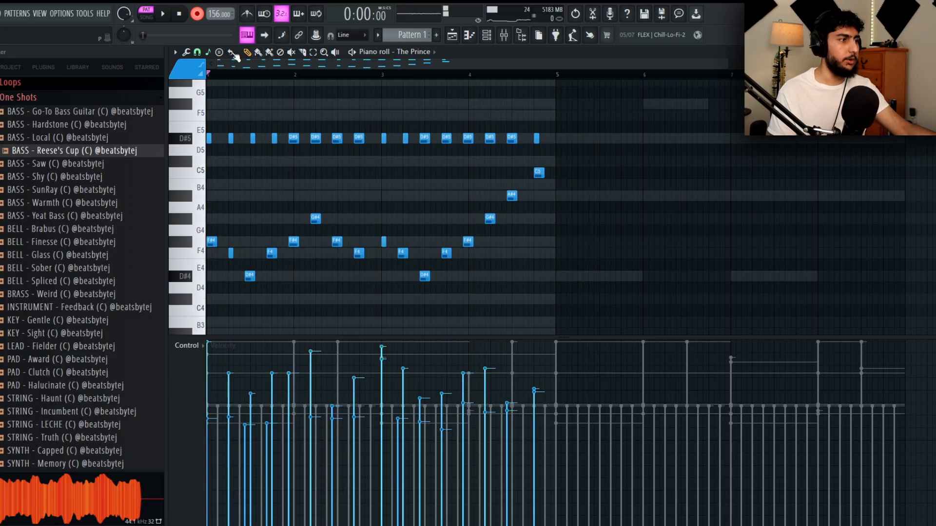
{"action": "left_click", "coordinate": [197, 14]}
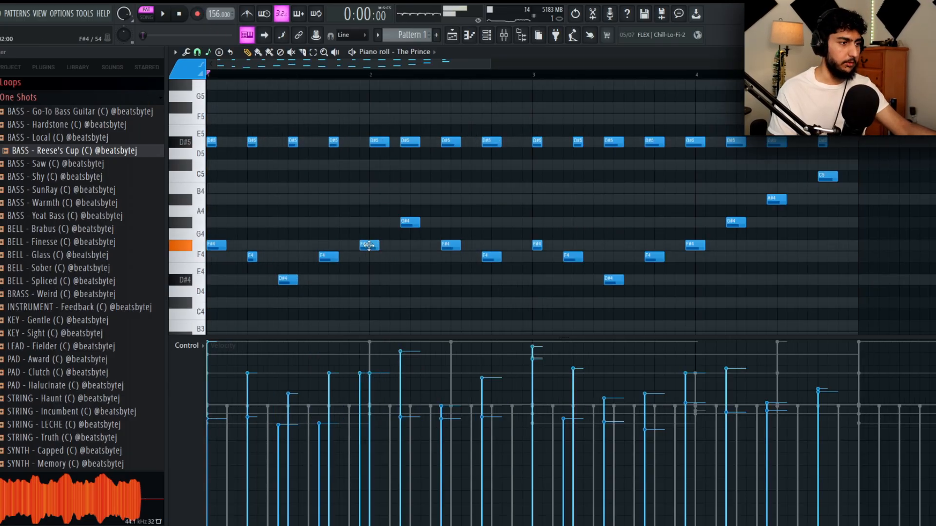
- Correct the melody's pitches, ending bar 4 on G#4, and duplicate the four bars into bars 5 to 8
{"action": "left_click_drag", "start_coordinate": [312, 204], "coordinate": [313, 202]}
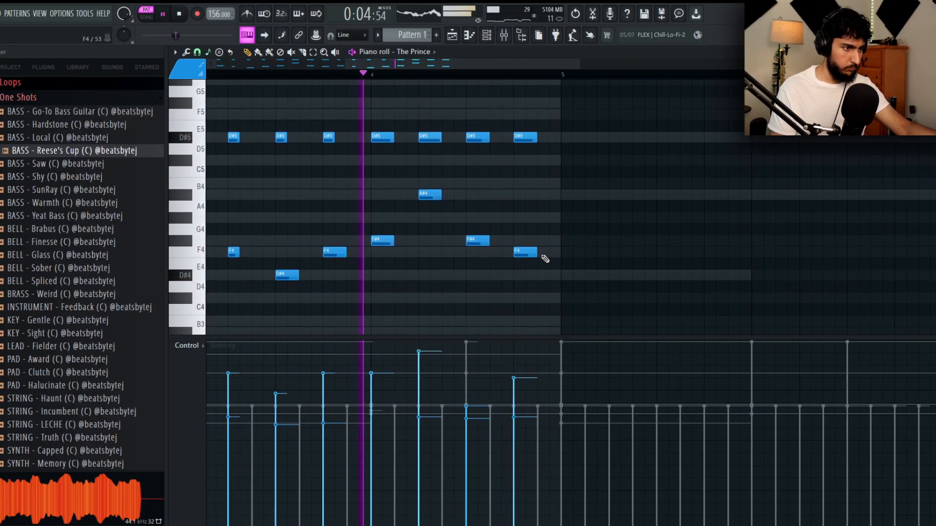
{"action": "left_click_drag", "start_coordinate": [530, 252], "coordinate": [531, 217]}
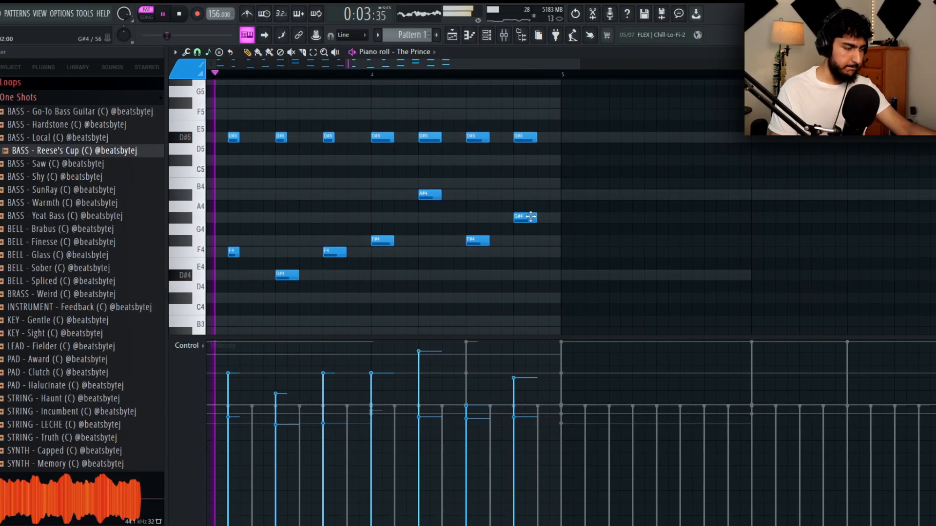
{"action": "scroll", "coordinate": [597, 109], "scroll_direction": "down", "scroll_amount": 4}
{"action": "key", "text": "ctrl+a"}
{"action": "key", "text": "ctrl+b"}
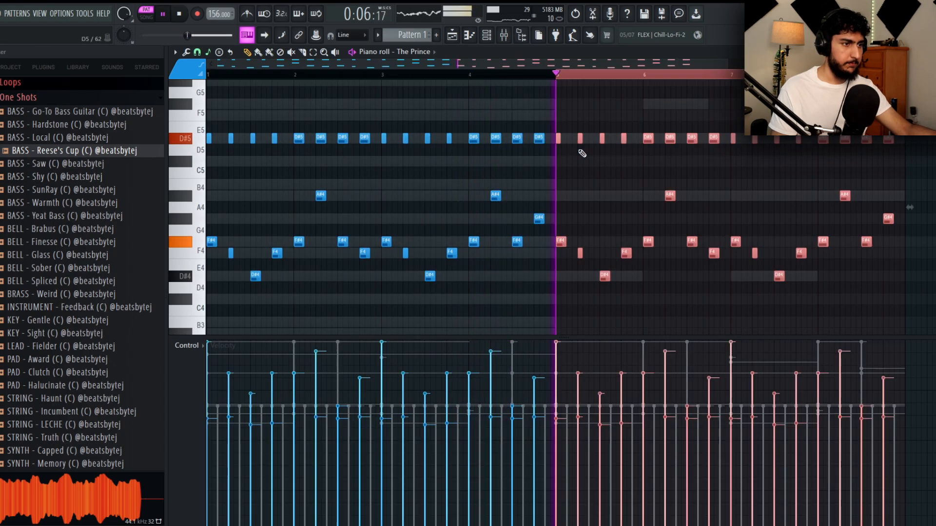
{"action": "key", "text": "ctrl+d"}
- Play back the eight-bar melody of The Prince from the start and close the piano roll
{"action": "scroll", "coordinate": [689, 156], "scroll_direction": "down", "scroll_amount": 2}
{"action": "key", "text": "space"}
{"action": "left_click", "coordinate": [210, 74]}
{"action": "key", "text": "space"}
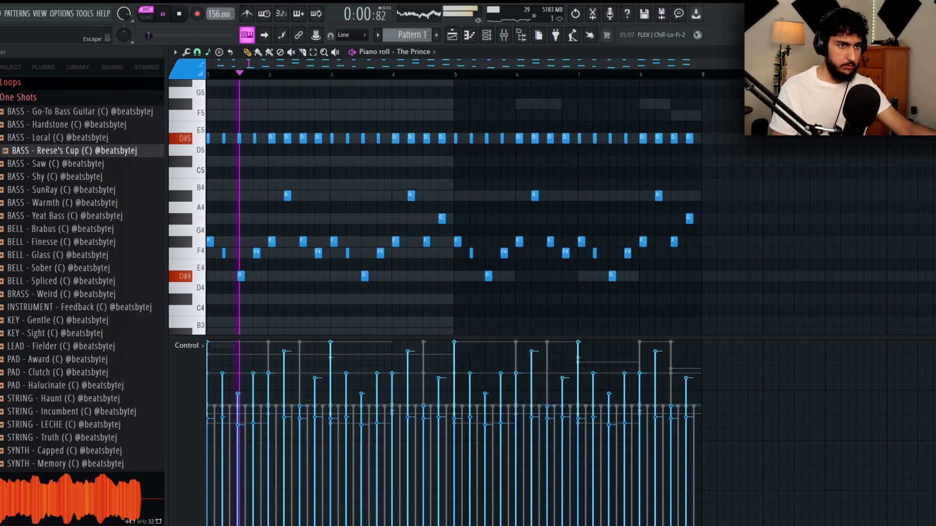
{"action": "key", "text": "Escape"}
- Route The Prince to mixer insert 10, listen to that track soloed and stop playback
{"action": "left_click", "coordinate": [249, 443]}
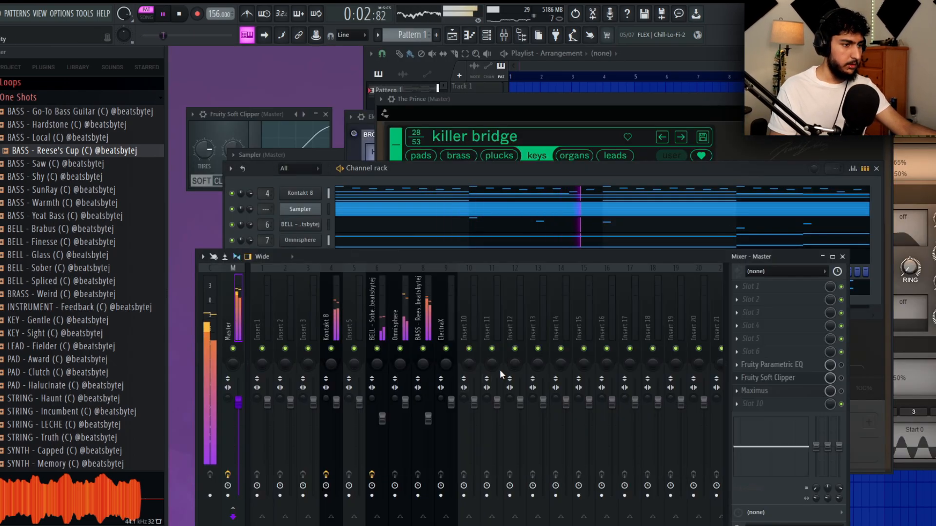
{"action": "left_click", "coordinate": [474, 325]}
{"action": "key", "text": "ctrl+l"}
{"action": "right_click", "coordinate": [469, 349]}
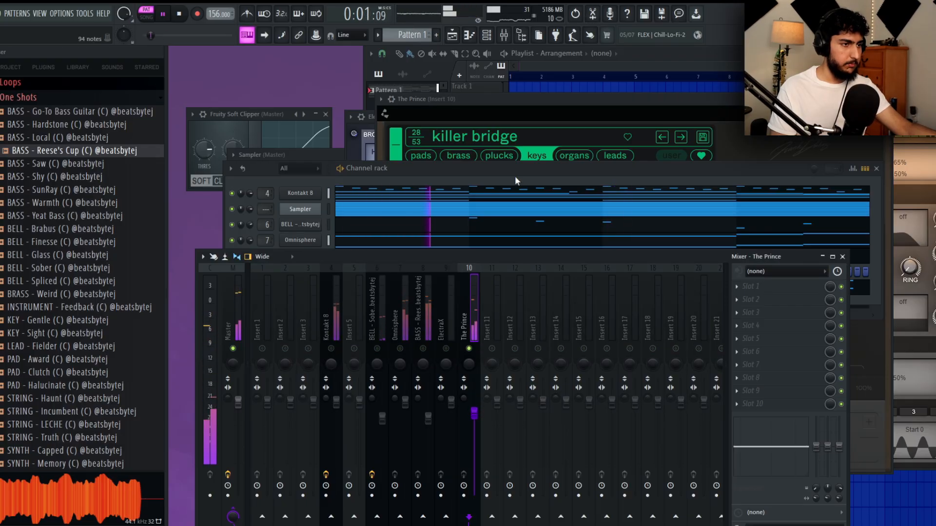
{"action": "key", "text": "space"}
- Audition The Prince's keys presets from killer bridge through snake shed
{"action": "left_click", "coordinate": [681, 137]}
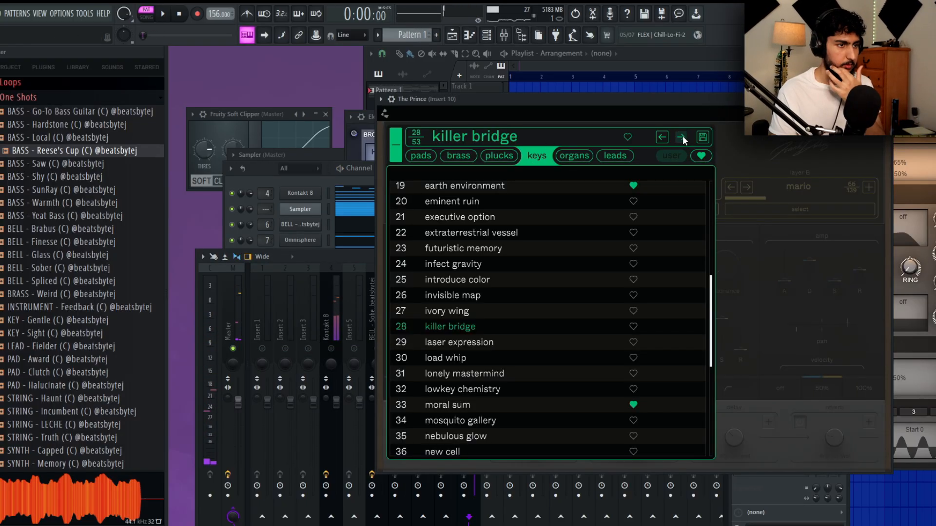
{"action": "left_click_drag", "start_coordinate": [625, 96], "coordinate": [641, 87]}
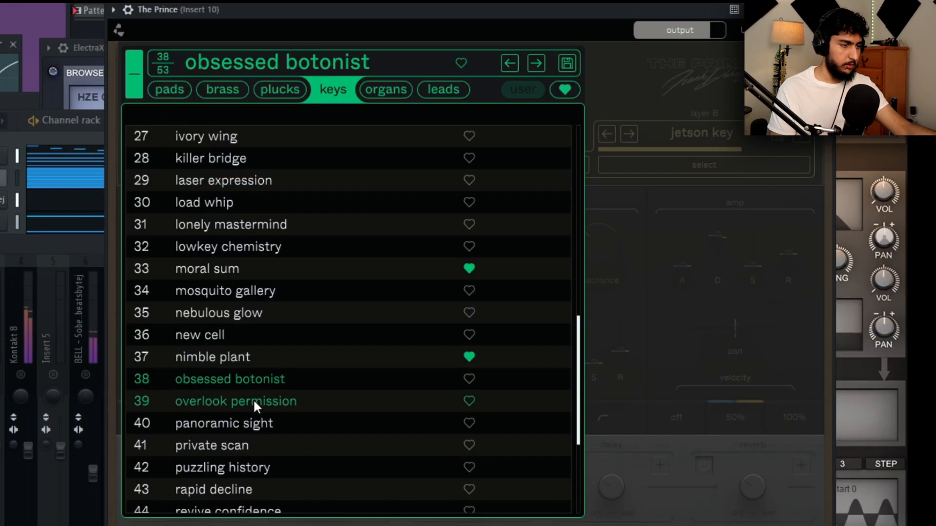
{"action": "left_click", "coordinate": [253, 402]}
{"action": "scroll", "coordinate": [268, 375], "scroll_direction": "down", "scroll_amount": 4}
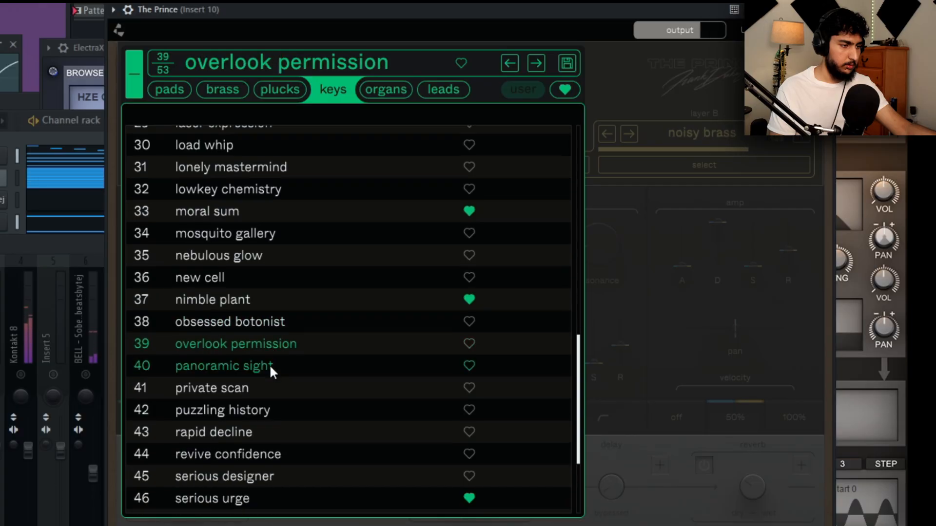
{"action": "left_click", "coordinate": [277, 364]}
{"action": "scroll", "coordinate": [266, 429], "scroll_direction": "down", "scroll_amount": 3}
{"action": "left_click", "coordinate": [264, 439]}
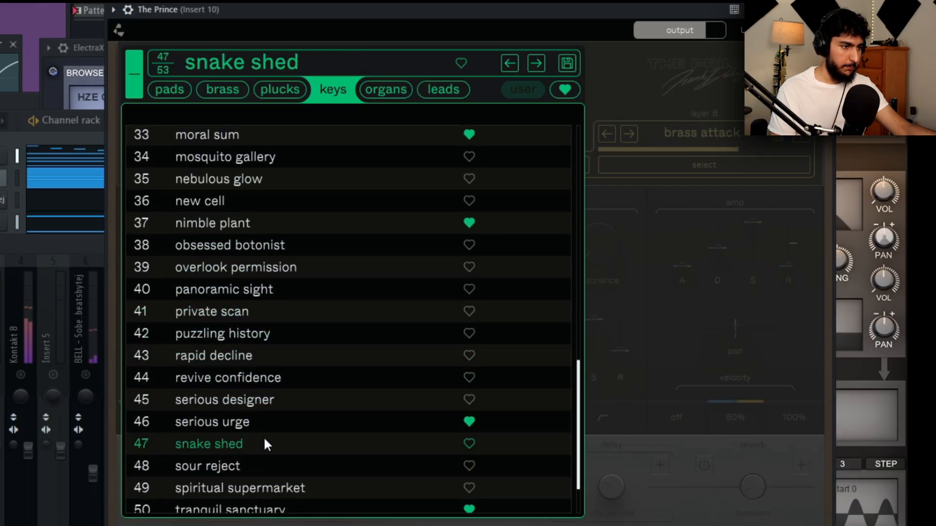
- Audition the remaining keys presets at the end of The Prince's list and load transport evolution
{"action": "scroll", "coordinate": [264, 432], "scroll_direction": "down", "scroll_amount": 2}
{"action": "left_click", "coordinate": [265, 430]}
{"action": "left_click", "coordinate": [264, 449]}
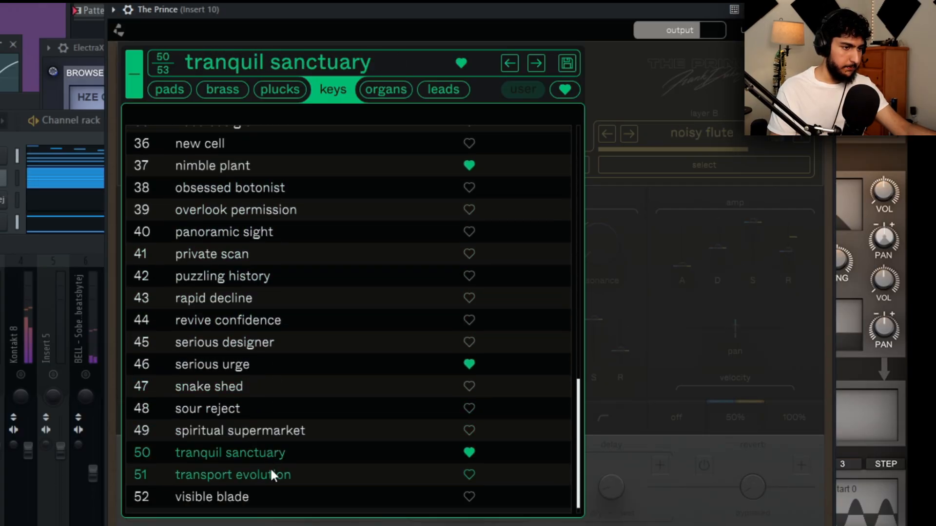
{"action": "left_click", "coordinate": [270, 467]}
{"action": "scroll", "coordinate": [258, 427], "scroll_direction": "down", "scroll_amount": 1}
{"action": "left_click", "coordinate": [287, 482]}
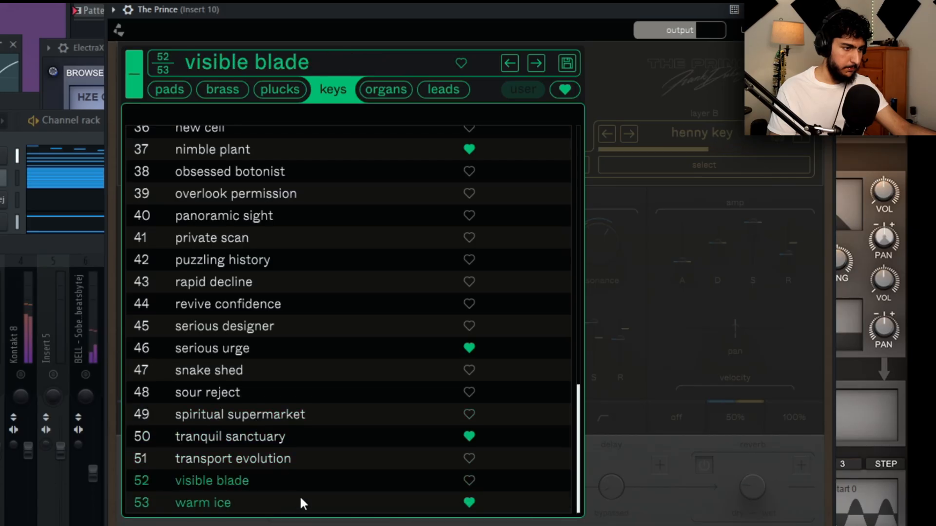
{"action": "left_click", "coordinate": [279, 441]}
{"action": "left_click", "coordinate": [273, 463]}
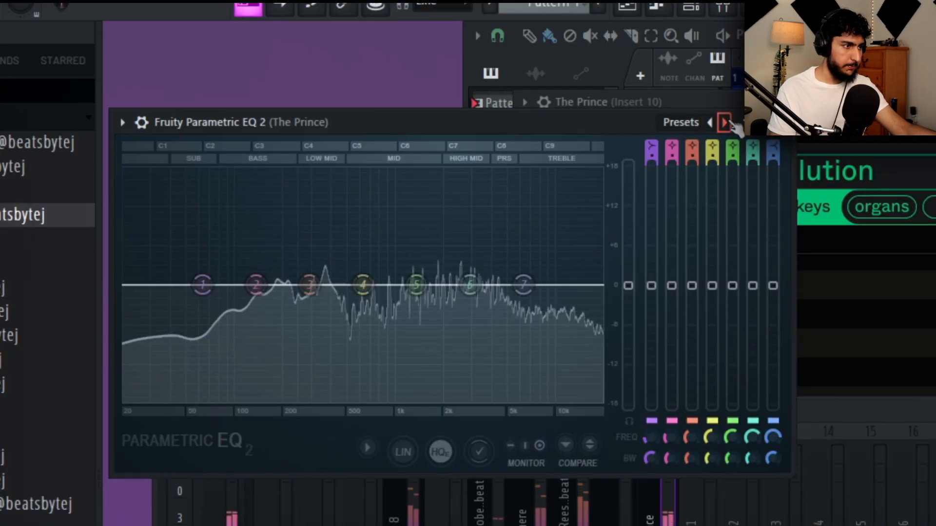
- Pull the lowest and highest bands of The Prince's Fruity Parametric EQ 2 inward to narrow the sound to the midrange
{"action": "left_click_drag", "start_coordinate": [155, 285], "coordinate": [335, 285]}
{"action": "left_click_drag", "start_coordinate": [598, 285], "coordinate": [512, 285]}
{"action": "left_click_drag", "start_coordinate": [336, 285], "coordinate": [362, 286]}
{"action": "left_click_drag", "start_coordinate": [512, 285], "coordinate": [496, 285]}
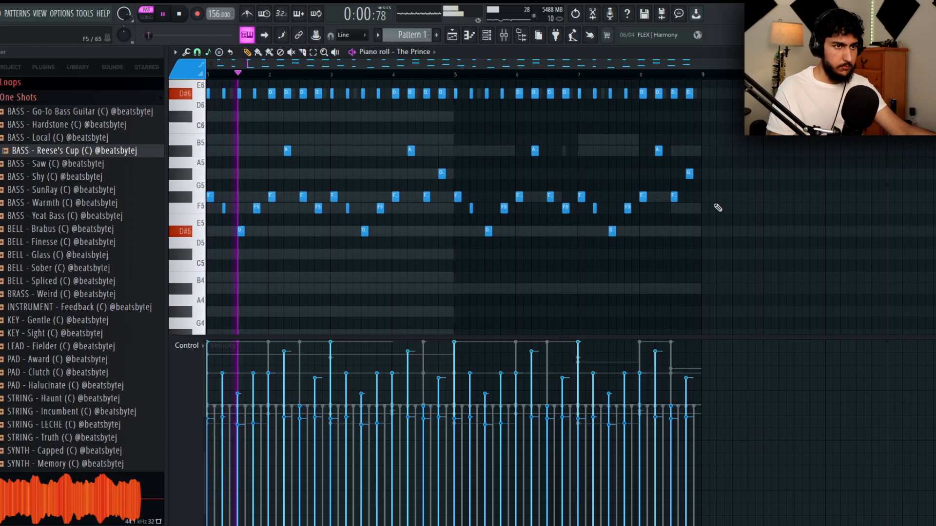
- Move The Prince's repeated D#6 notes down two octaves to D#4, lower their velocities and play the pattern
{"action": "key", "text": "space"}
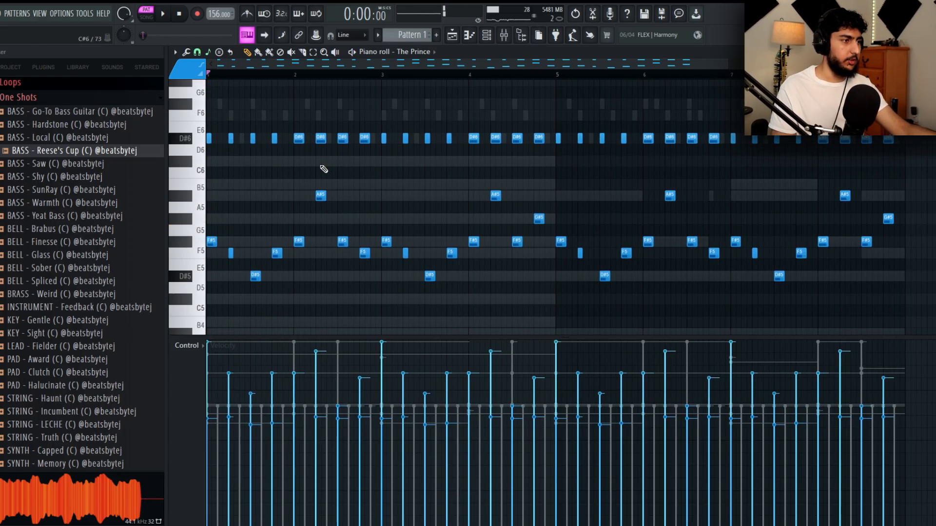
{"action": "left_click_drag", "start_coordinate": [926, 152], "coordinate": [197, 84]}
{"action": "key", "text": "ctrl+Down"}
{"action": "key", "text": "ctrl+Down"}
{"action": "scroll", "coordinate": [376, 229], "scroll_direction": "down", "scroll_amount": 3}
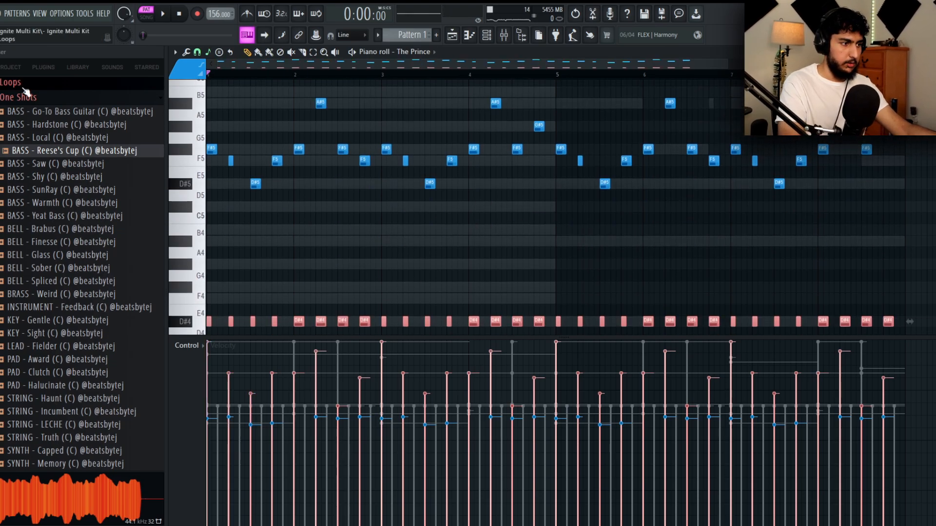
{"action": "key", "text": "space"}
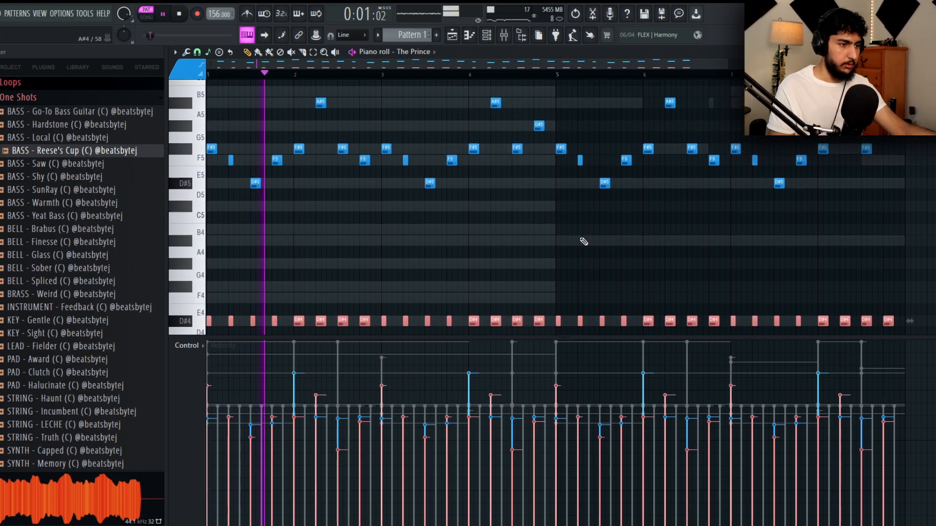
- Load the Magnitude Transition 2 preset in The Prince's RC-20 Retro Color and slightly raise its Space amount
{"action": "key", "text": "F9"}
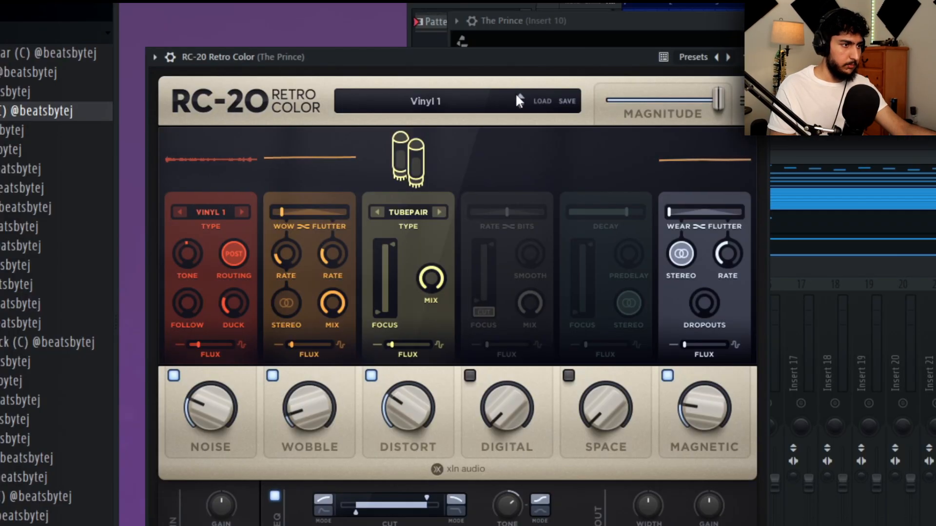
{"action": "left_click", "coordinate": [518, 100]}
{"action": "scroll", "coordinate": [335, 252], "scroll_direction": "up", "scroll_amount": 3}
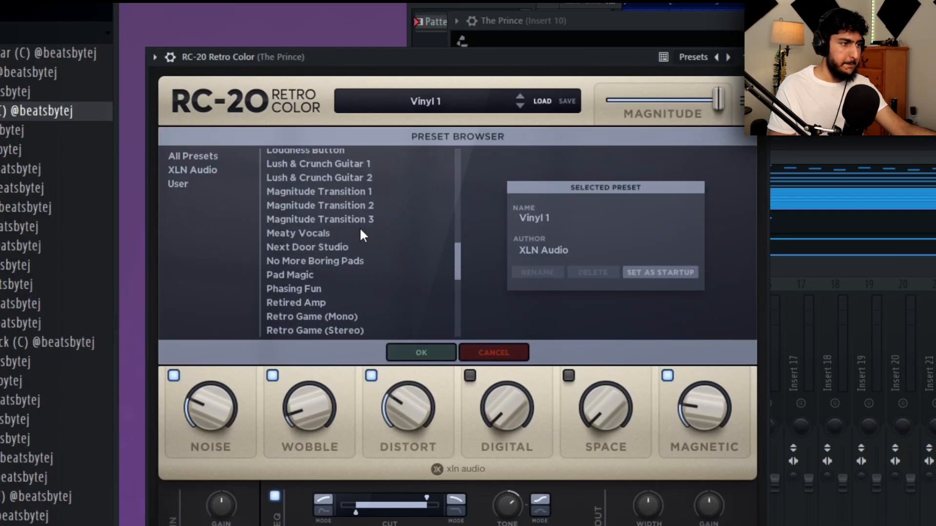
{"action": "left_click", "coordinate": [359, 227]}
{"action": "left_click", "coordinate": [383, 212]}
{"action": "left_click", "coordinate": [399, 352]}
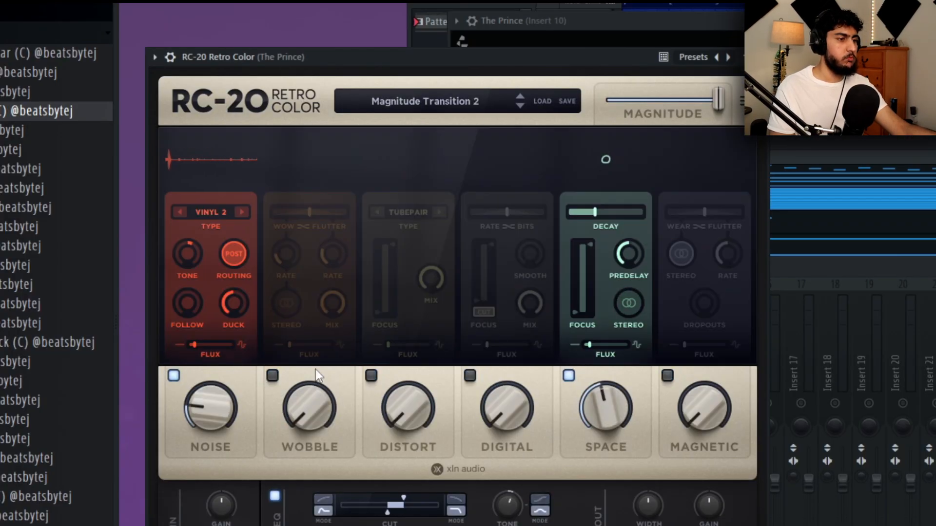
{"action": "left_click_drag", "start_coordinate": [603, 406], "coordinate": [603, 400]}
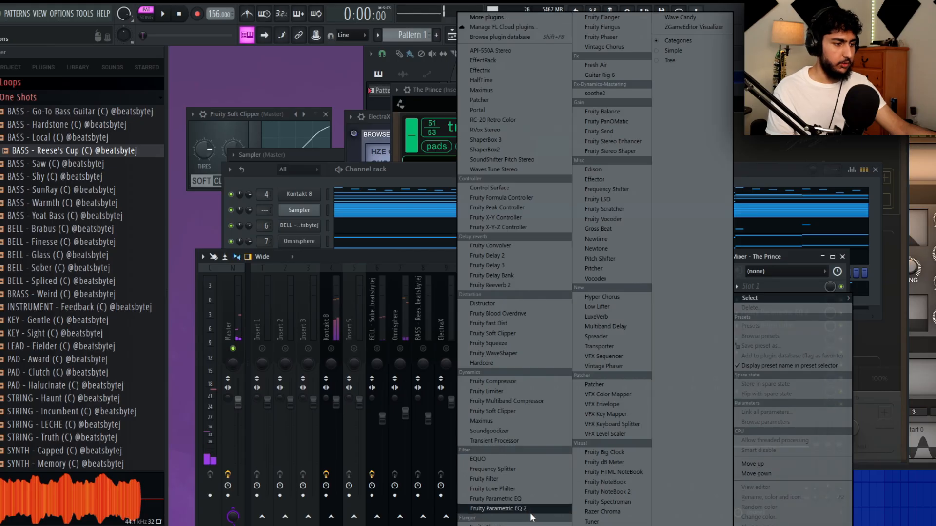
- Add Fruity Chorus after RC-20 Retro Color on The Prince's mixer track and close its window
{"action": "left_click", "coordinate": [530, 511]}
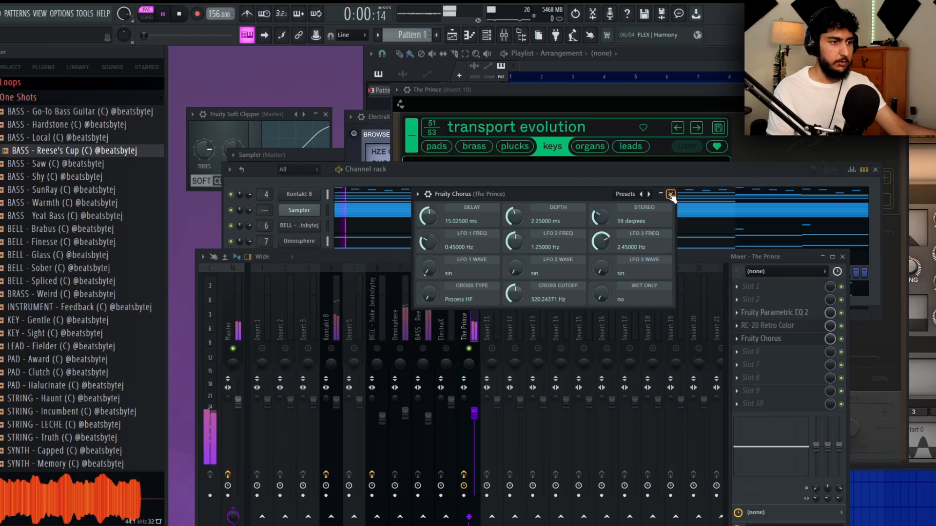
{"action": "left_click", "coordinate": [671, 194]}
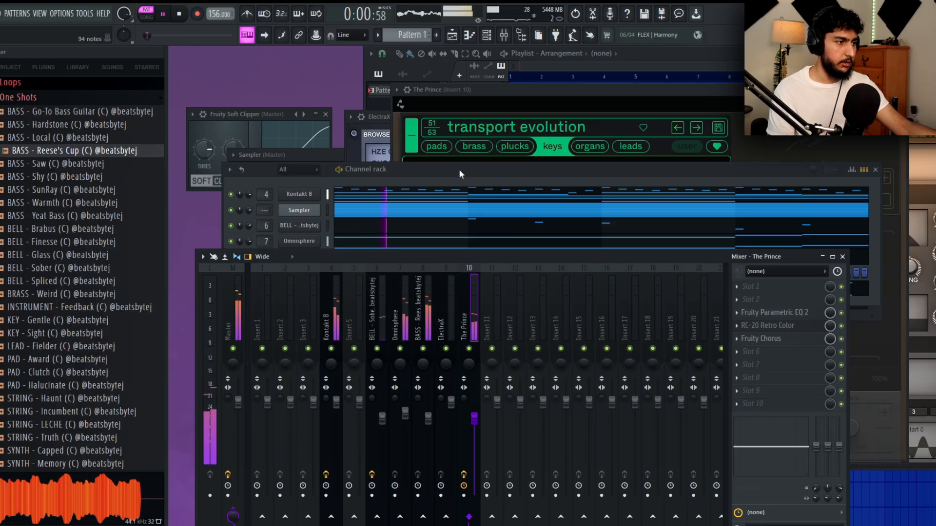
- Add a Purity channel below The Prince in the channel rack
{"action": "left_click_drag", "start_coordinate": [458, 169], "coordinate": [468, 160]}
{"action": "left_click", "coordinate": [312, 294]}
{"action": "left_click", "coordinate": [314, 279]}
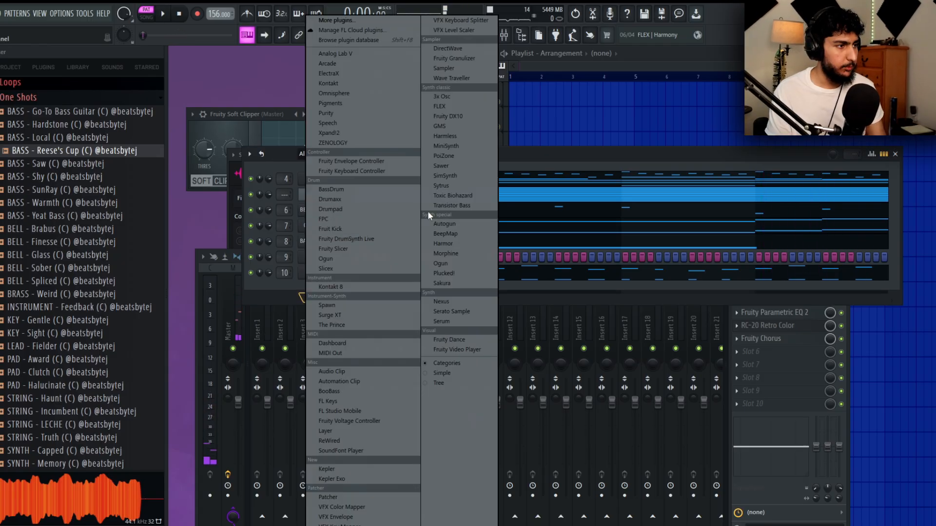
{"action": "left_click", "coordinate": [359, 116]}
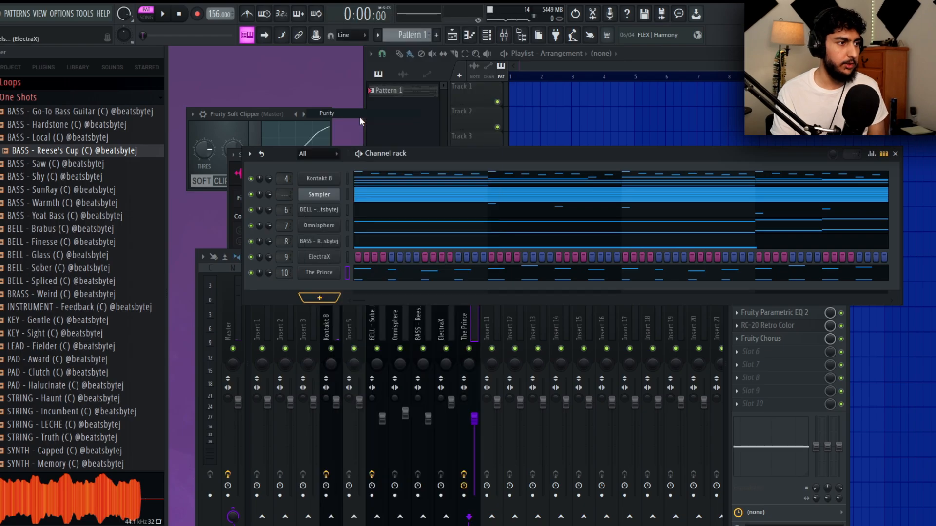
{"action": "left_click", "coordinate": [587, 128]}
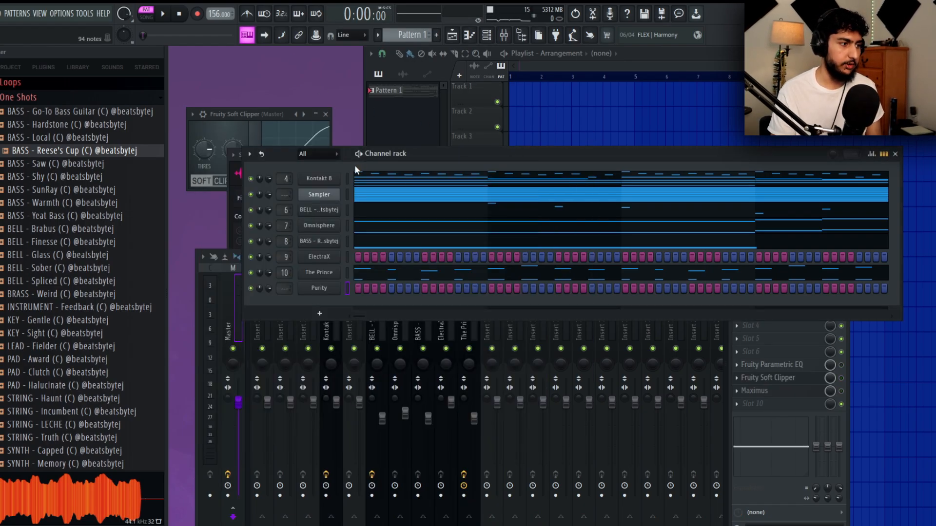
{"action": "left_click", "coordinate": [329, 288]}
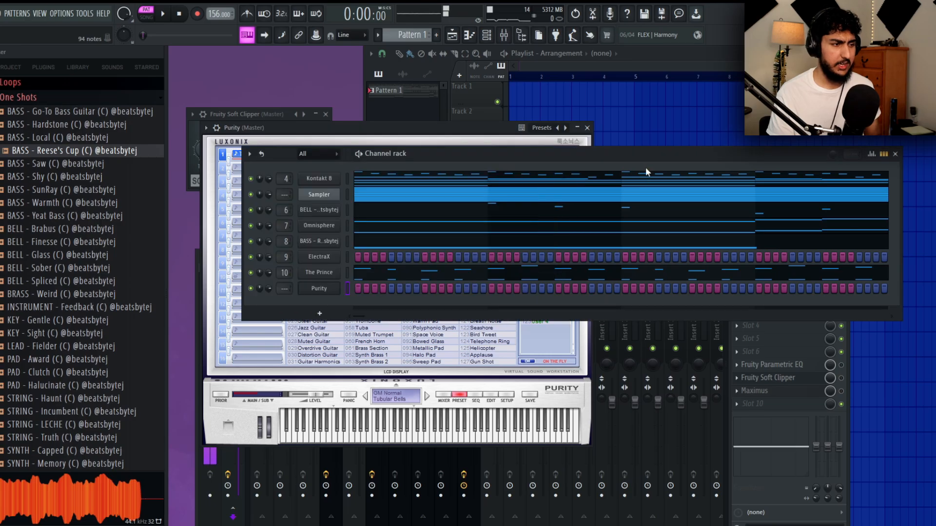
- Place a short D#5 note at the start of bar 1 in Purity's piano roll and listen to it
{"action": "right_click", "coordinate": [338, 289]}
{"action": "left_click", "coordinate": [360, 288]}
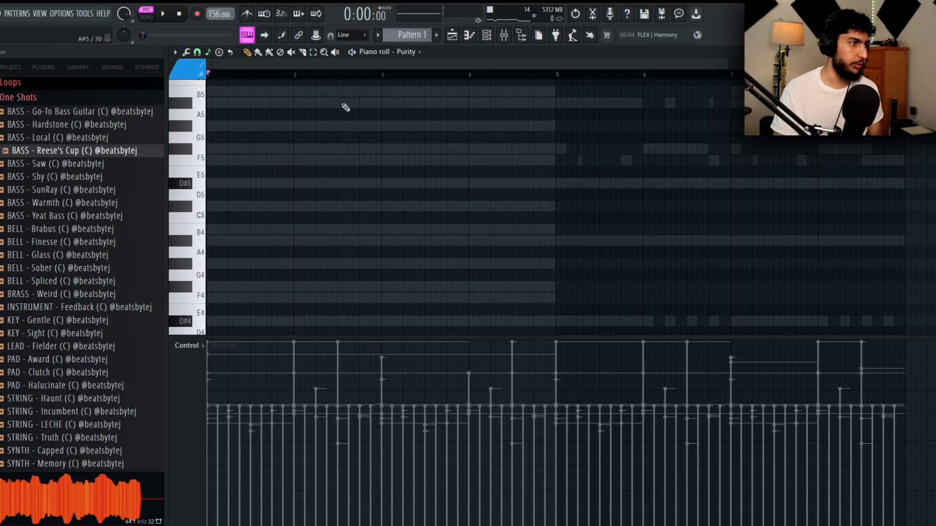
{"action": "scroll", "coordinate": [476, 267], "scroll_direction": "up", "scroll_amount": 3}
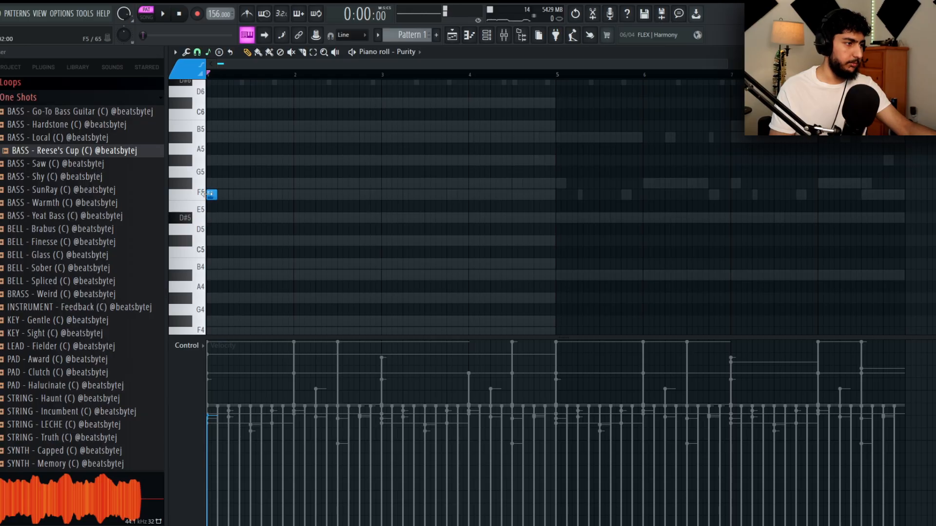
{"action": "left_click_drag", "start_coordinate": [214, 227], "coordinate": [217, 251]}
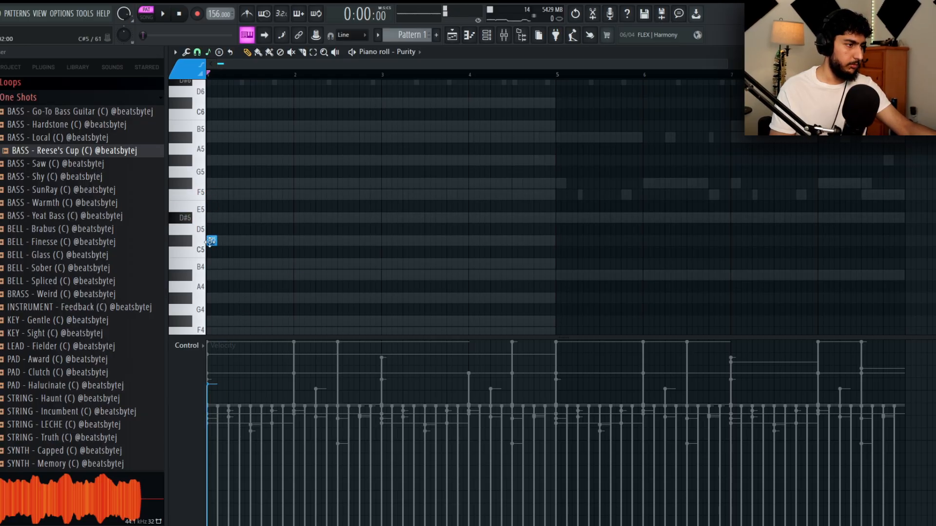
{"action": "key", "text": "space"}
{"action": "scroll", "coordinate": [293, 216], "scroll_direction": "down", "scroll_amount": 1}
{"action": "key", "text": "space"}
- Duplicate the first four bars of Purity and raise the copied note at bar 5 to A#5, then check it in playback
{"action": "left_click_drag", "start_coordinate": [556, 75], "coordinate": [210, 75]}
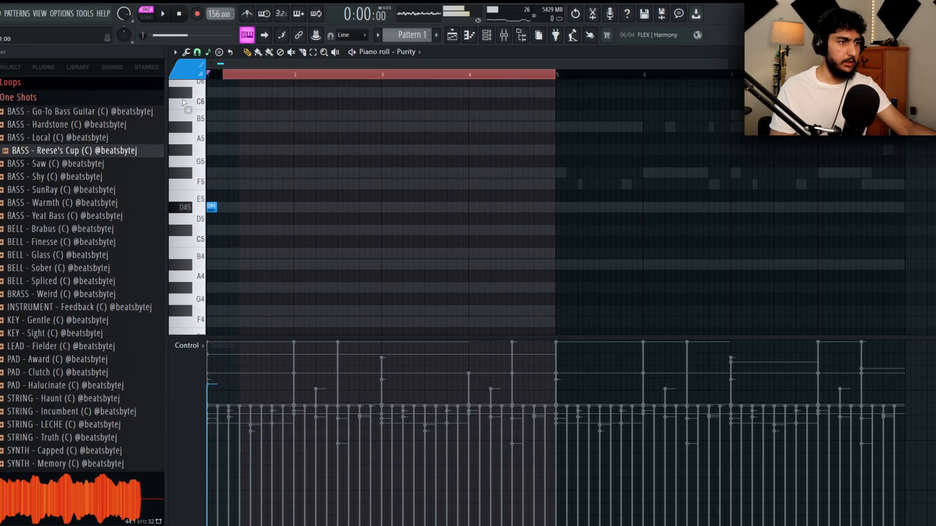
{"action": "key", "text": "ctrl+b"}
{"action": "right_click", "coordinate": [633, 168]}
{"action": "left_click_drag", "start_coordinate": [559, 209], "coordinate": [560, 129]}
{"action": "key", "text": "space"}
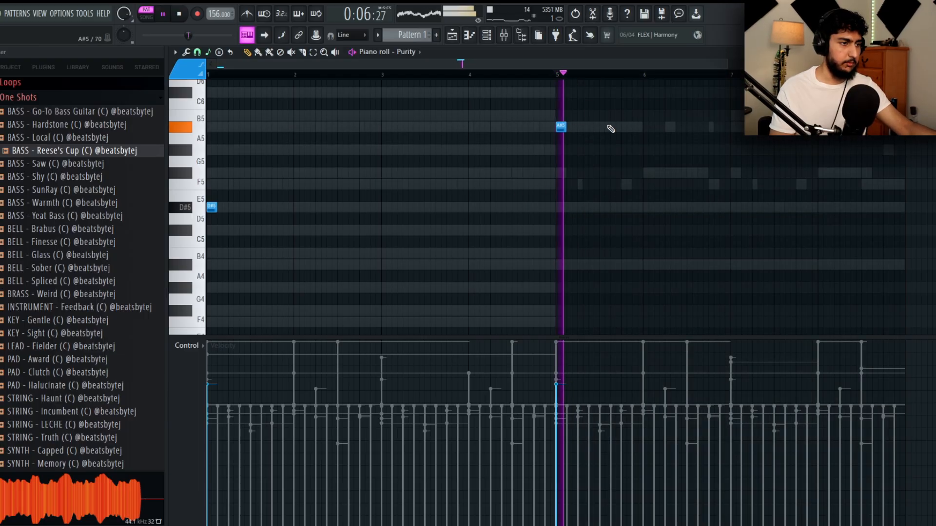
{"action": "scroll", "coordinate": [619, 128], "scroll_direction": "up", "scroll_amount": 2}
{"action": "scroll", "coordinate": [621, 127], "scroll_direction": "down", "scroll_amount": 3}
{"action": "key", "text": "space"}
- Solo Purity on mixer insert 11 and add Fruity Reeverb 2 to its track
{"action": "key", "text": "space"}
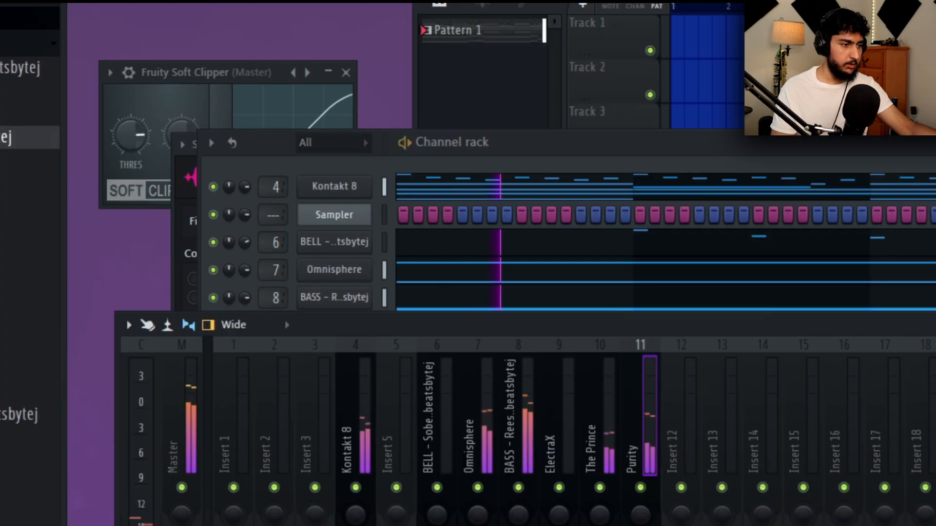
{"action": "key", "text": "space"}
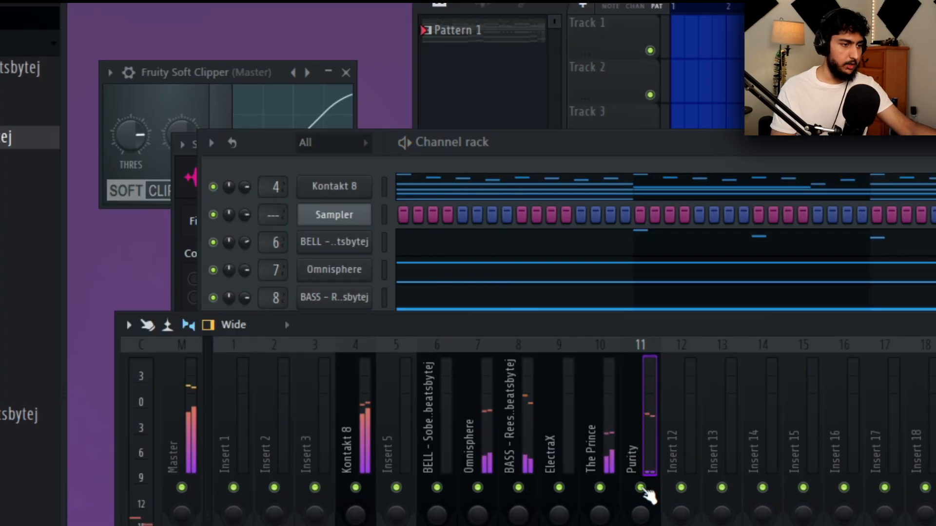
{"action": "right_click", "coordinate": [640, 488]}
{"action": "left_click", "coordinate": [633, 4]}
{"action": "left_click_drag", "start_coordinate": [211, 252], "coordinate": [320, 364]}
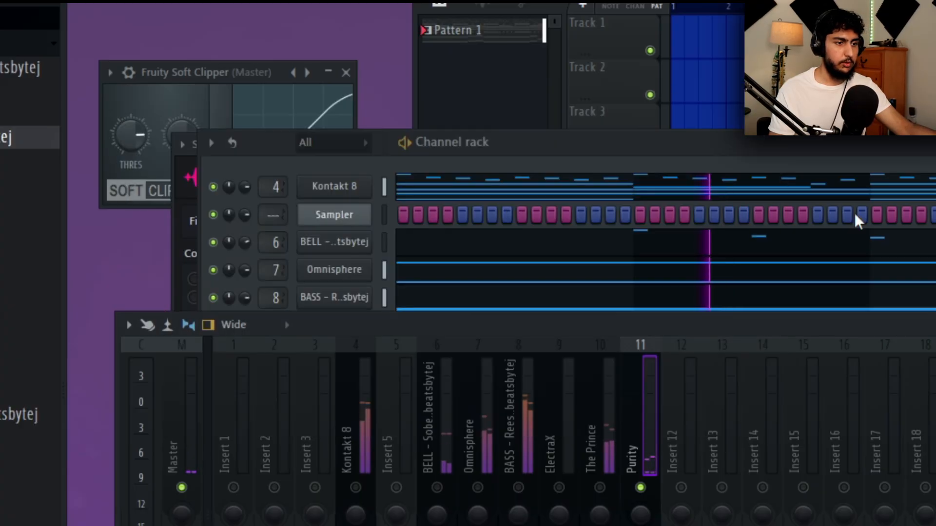
{"action": "left_click", "coordinate": [854, 219]}
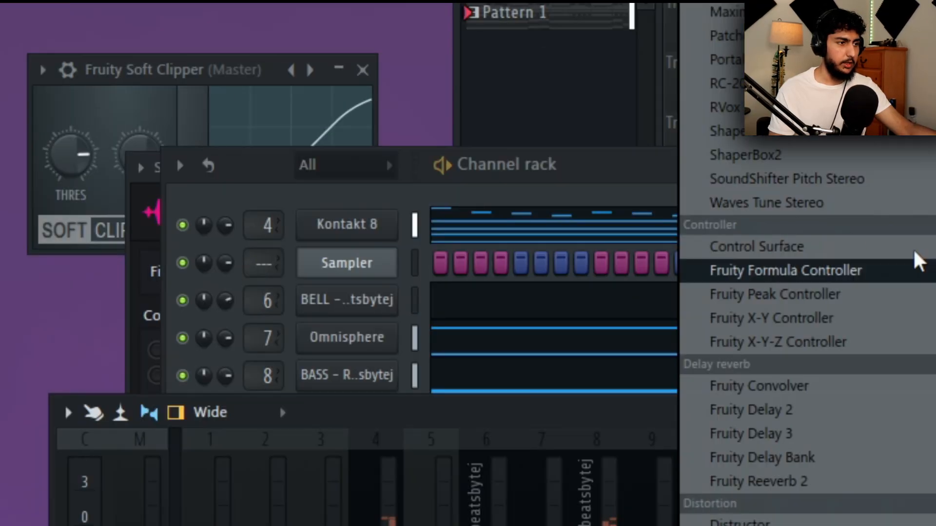
{"action": "left_click", "coordinate": [758, 482]}
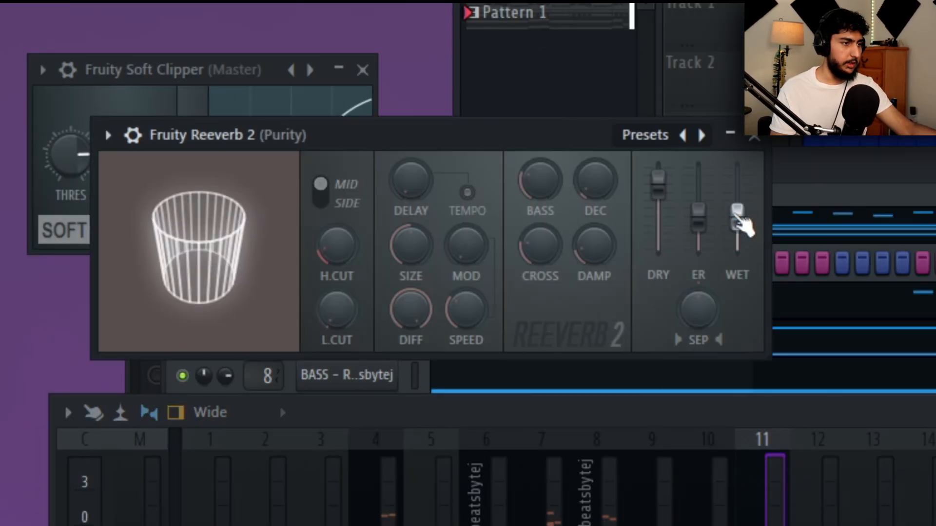
- Adjust the wet level, low cut and room size of Purity's Fruity Reeverb 2 during playback
{"action": "left_click_drag", "start_coordinate": [738, 213], "coordinate": [738, 200]}
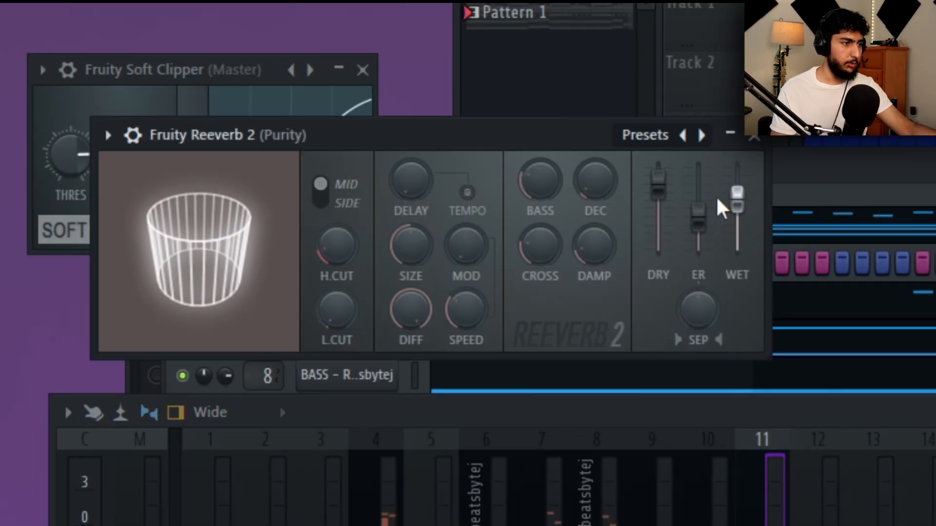
{"action": "key", "text": "space"}
{"action": "left_click_drag", "start_coordinate": [345, 305], "coordinate": [345, 273]}
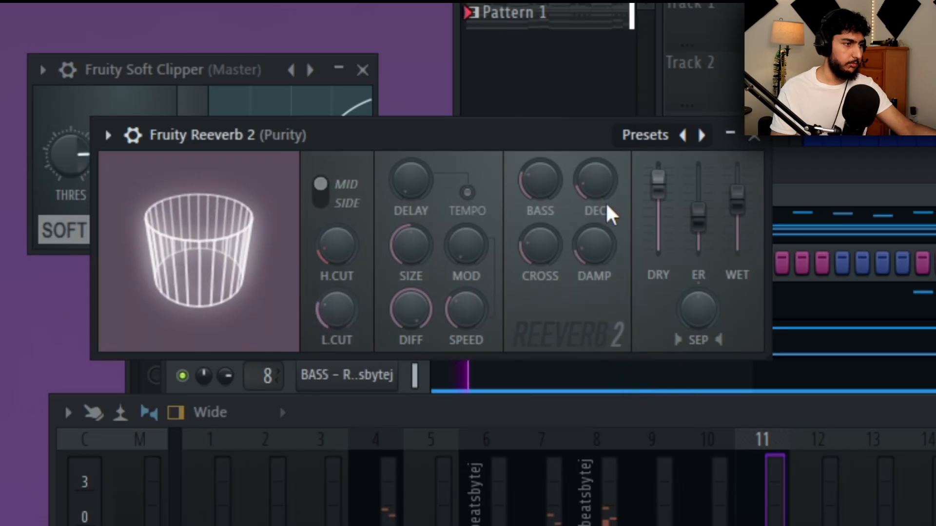
{"action": "left_click_drag", "start_coordinate": [414, 252], "coordinate": [415, 244]}
{"action": "left_click_drag", "start_coordinate": [737, 200], "coordinate": [737, 209]}
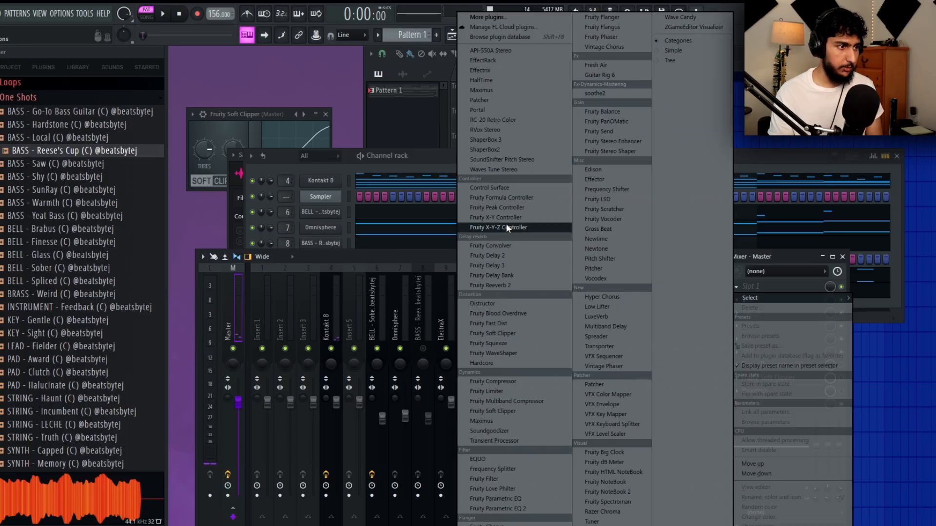
- Add SoundShifter Pitch Stereo to the master and audition semitone shifts up and down, including 2, -1 and -2
{"action": "left_click", "coordinate": [530, 160]}
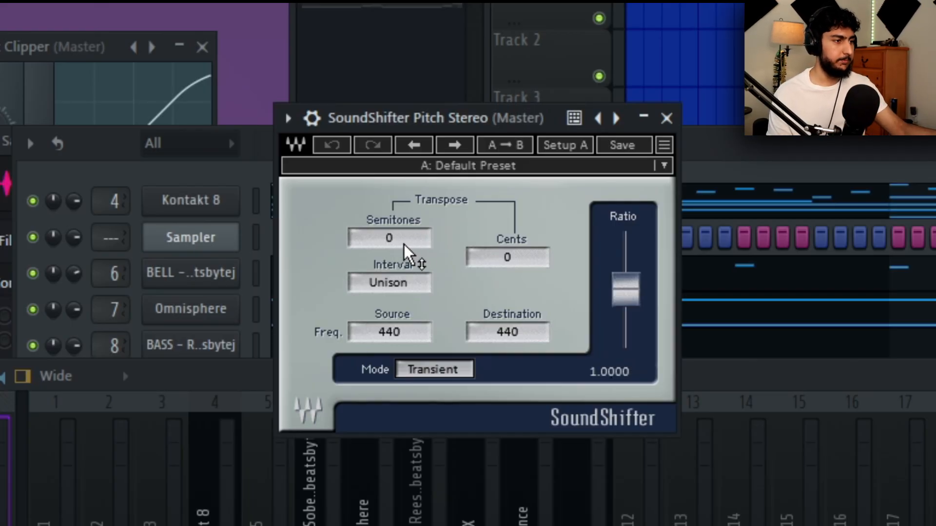
{"action": "scroll", "coordinate": [404, 243], "scroll_direction": "up", "scroll_amount": 2}
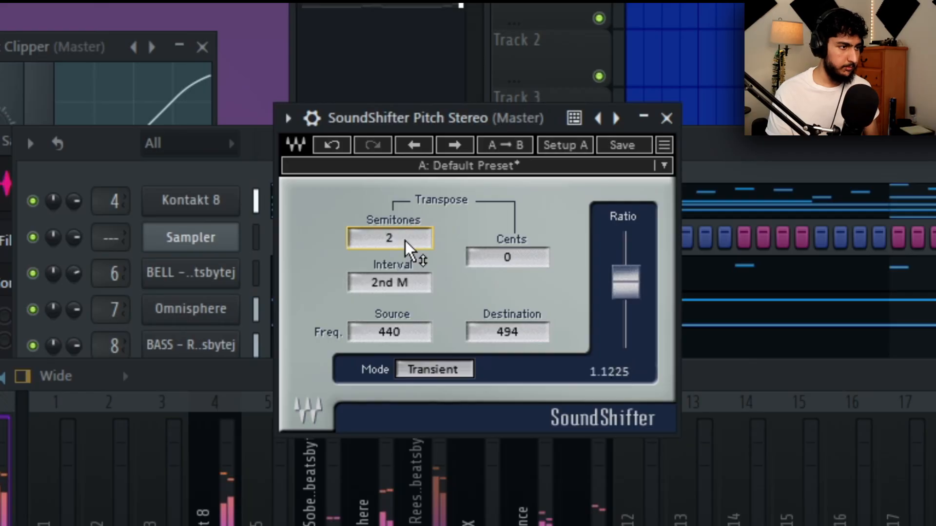
{"action": "scroll", "coordinate": [407, 243], "scroll_direction": "up", "scroll_amount": 2}
{"action": "scroll", "coordinate": [406, 244], "scroll_direction": "down", "scroll_amount": 5}
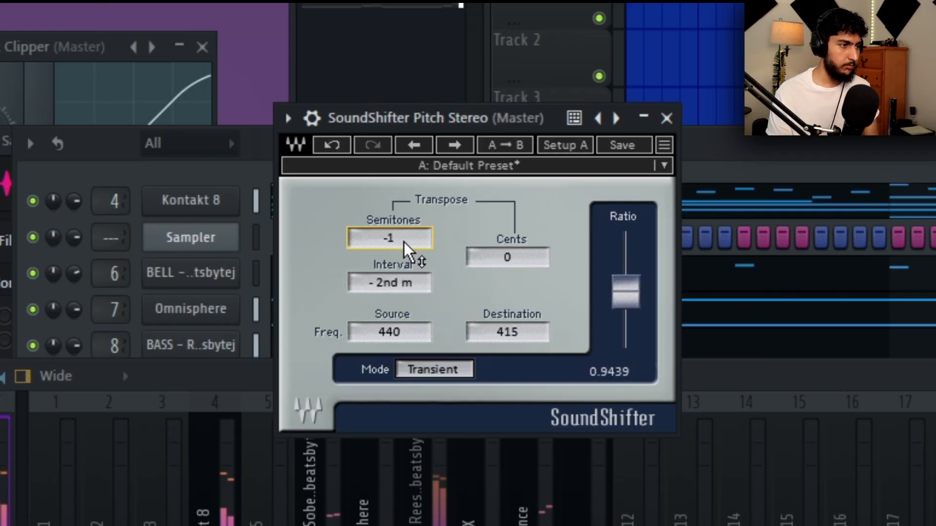
{"action": "scroll", "coordinate": [407, 253], "scroll_direction": "down", "scroll_amount": 1}
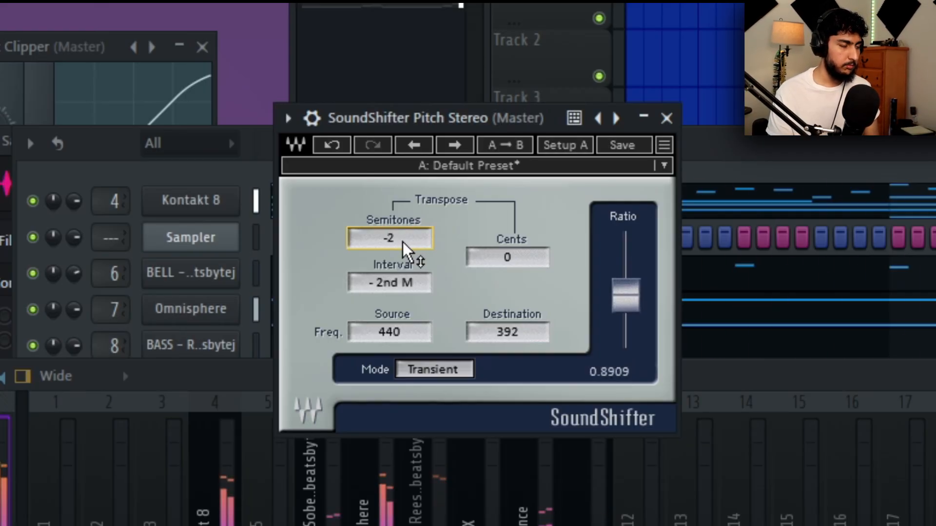
{"action": "scroll", "coordinate": [403, 243], "scroll_direction": "down", "scroll_amount": 1}
{"action": "scroll", "coordinate": [404, 244], "scroll_direction": "up", "scroll_amount": 6}
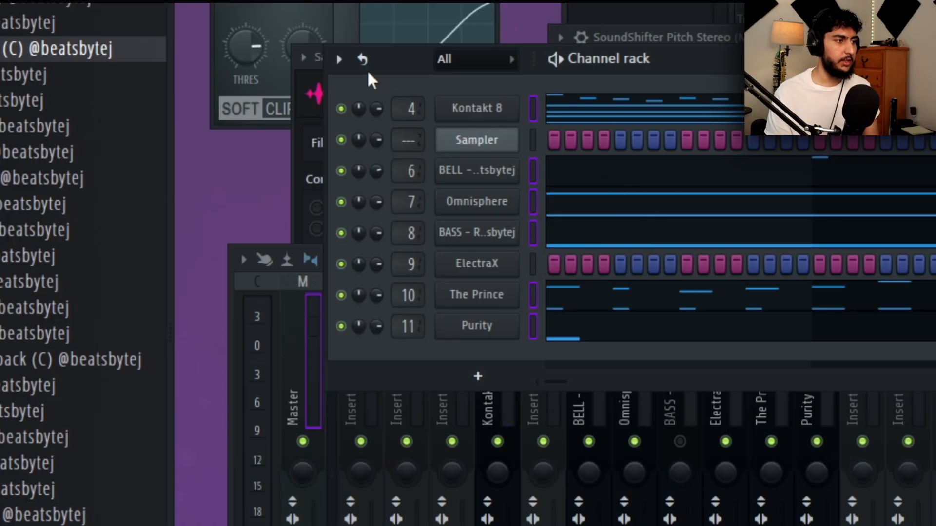
- Try to transpose all selected melodic channels by +3 semitones
{"action": "left_click", "coordinate": [339, 60]}
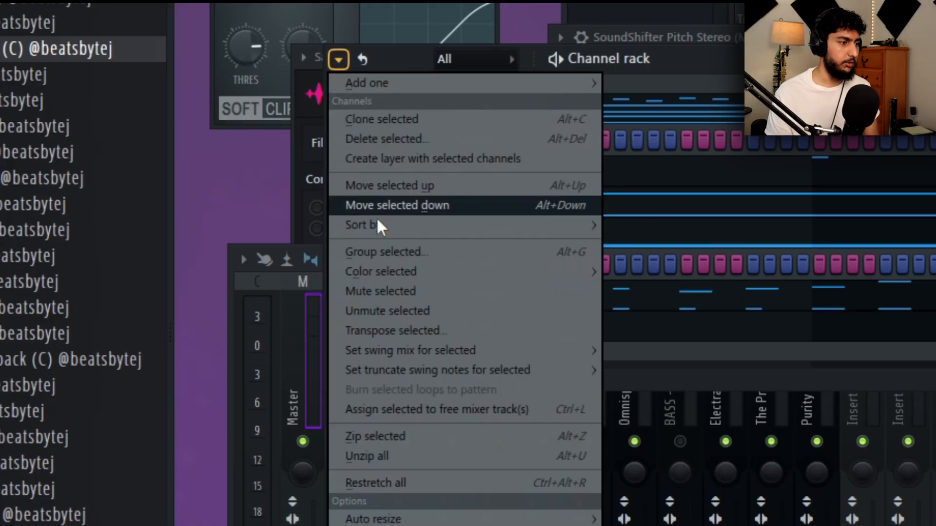
{"action": "left_click", "coordinate": [416, 330]}
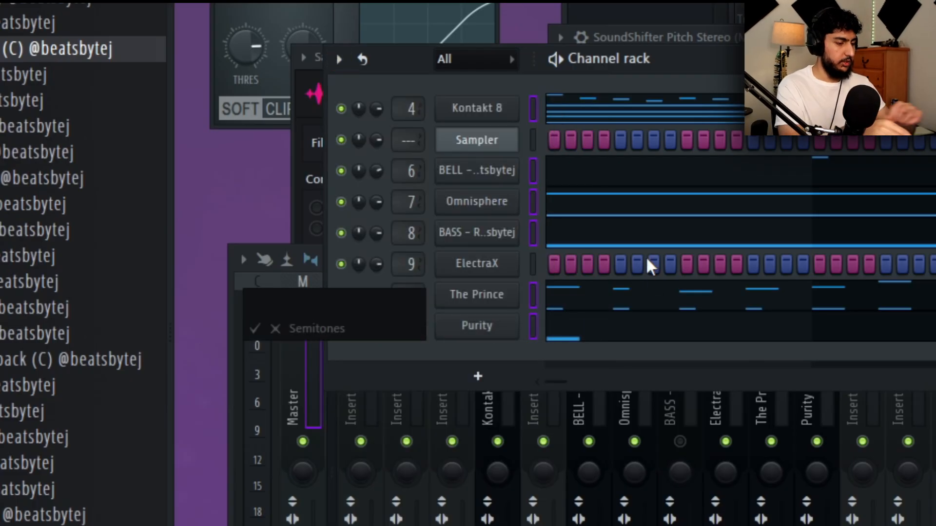
{"action": "type", "text": "+3"}
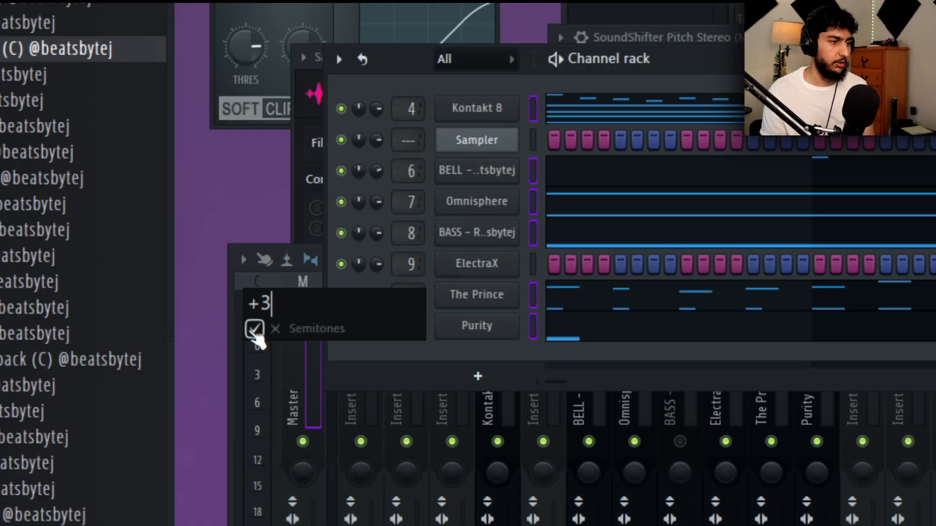
{"action": "left_click", "coordinate": [274, 328]}
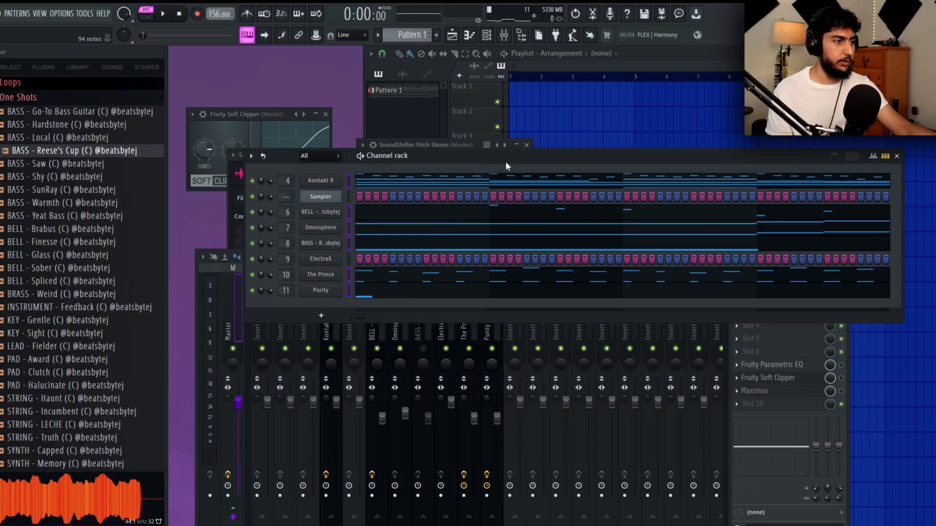
- Play back the Omnisphere part and delete its low G#2 and A2 notes in bar 8
{"action": "key", "text": "space"}
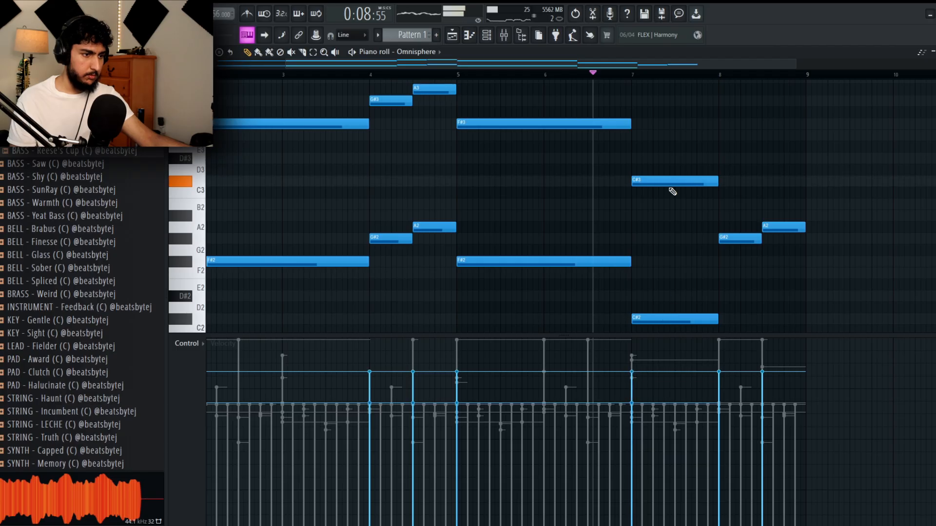
{"action": "key", "text": "space"}
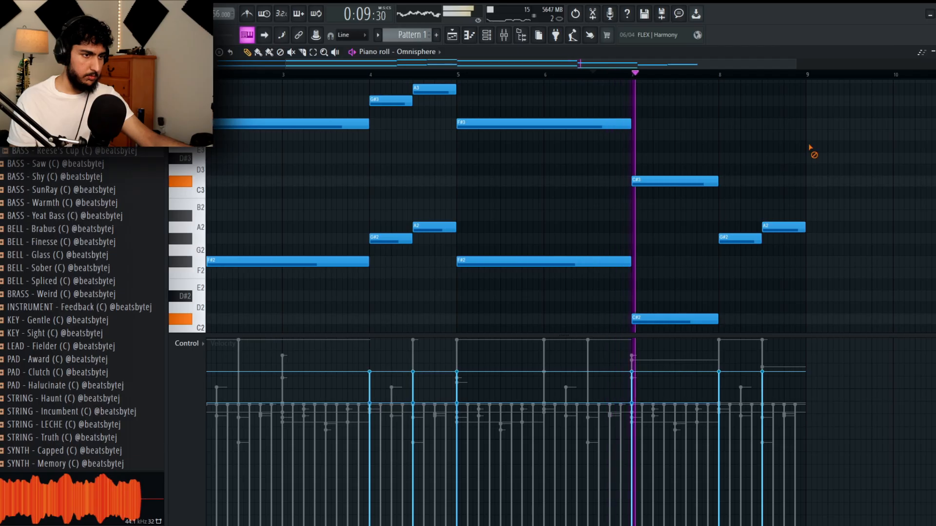
{"action": "right_click", "coordinate": [786, 273], "text": "ctrl"}
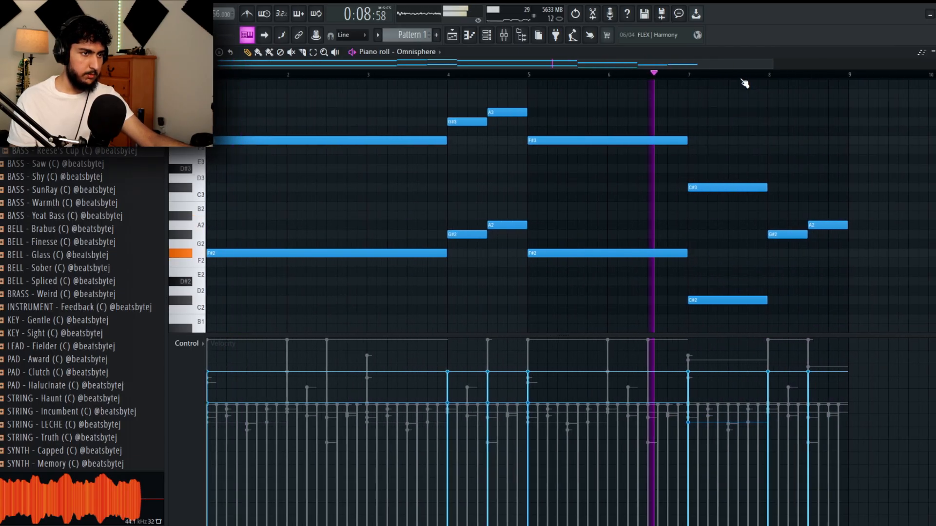
{"action": "right_click", "coordinate": [800, 235]}
{"action": "right_click", "coordinate": [824, 226]}
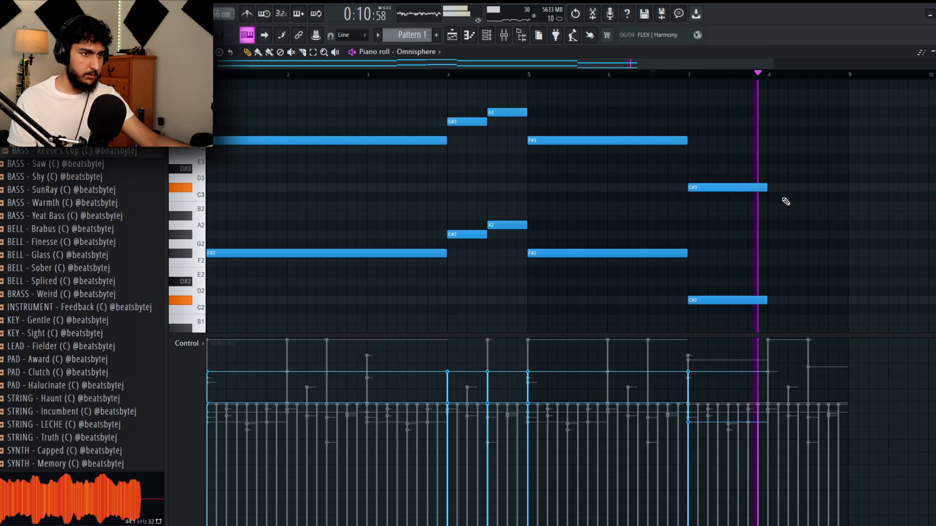
- Add a one-bar D3 note in bar 8 of the Omnisphere part and a matching low note beneath it
{"action": "key", "text": "space"}
{"action": "left_click_drag", "start_coordinate": [729, 187], "coordinate": [725, 184]}
{"action": "left_click", "coordinate": [794, 177]}
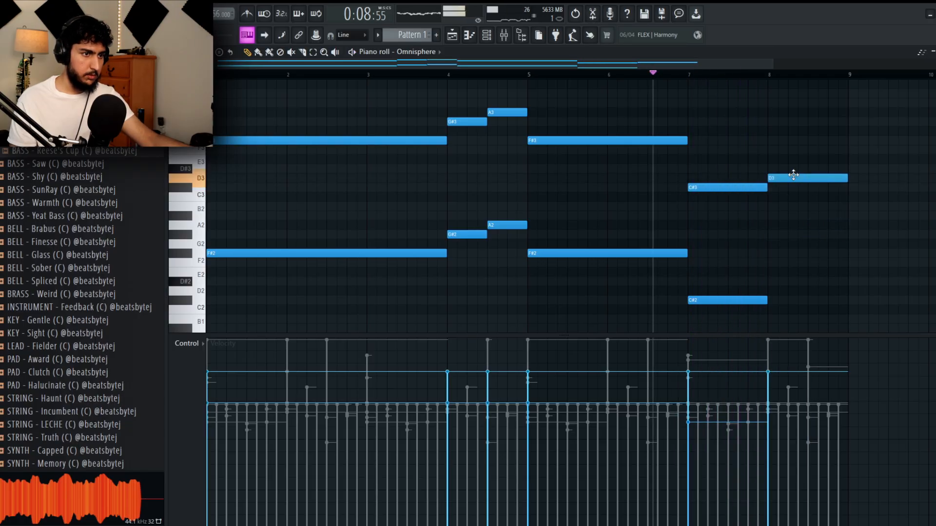
{"action": "key", "text": "space"}
{"action": "left_click", "coordinate": [787, 281]}
{"action": "left_click_drag", "start_coordinate": [787, 279], "coordinate": [807, 288]}
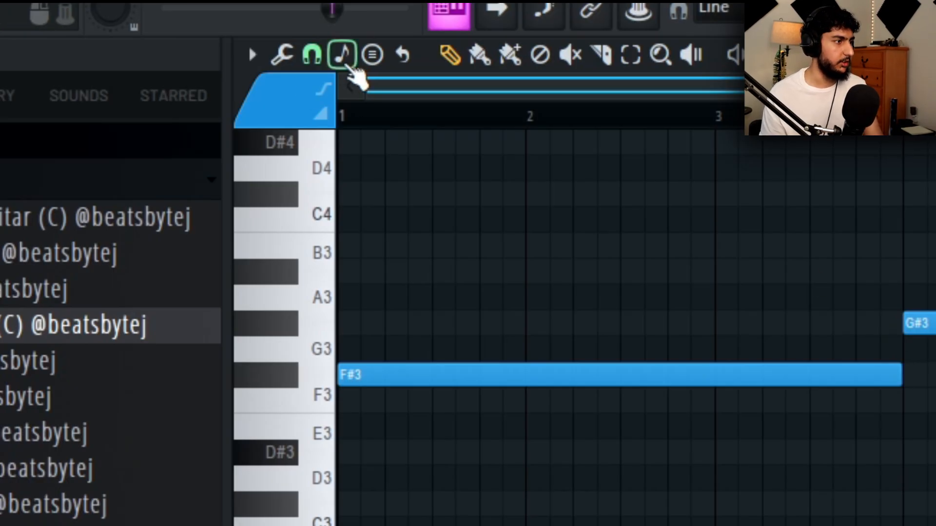
{"action": "left_click", "coordinate": [344, 57]}
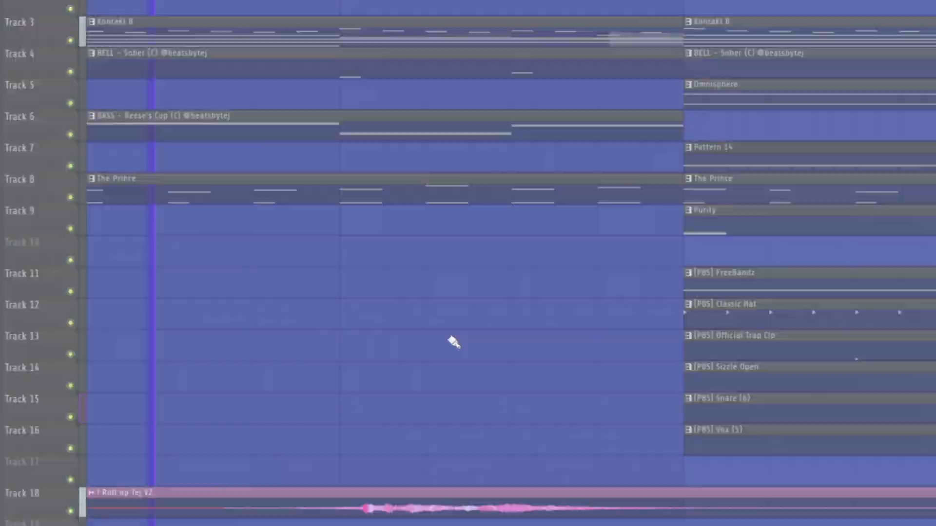
- Play through the song arrangement in the playlist and examine how the melodic and drum clips are laid out across the sections
{"action": "scroll", "coordinate": [454, 341], "scroll_direction": "down", "scroll_amount": 5}
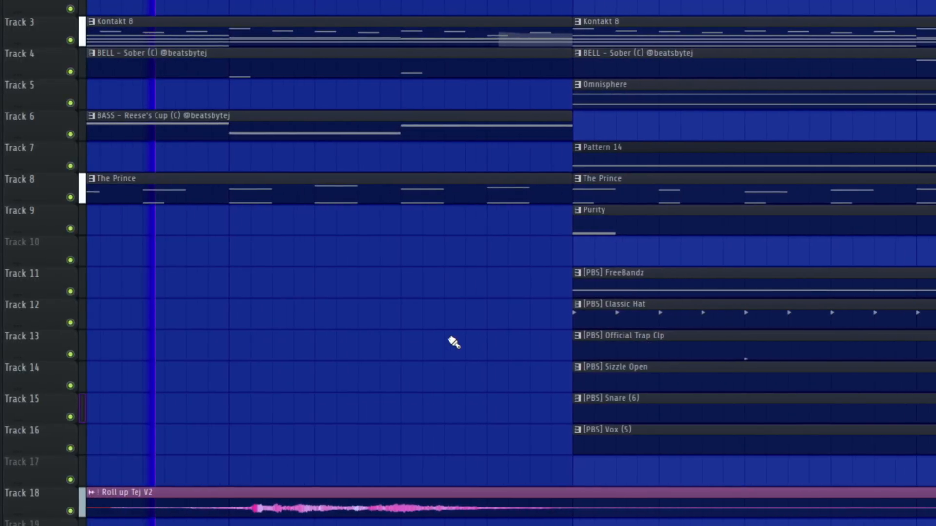
{"action": "scroll", "coordinate": [454, 341], "scroll_direction": "right", "scroll_amount": 5}
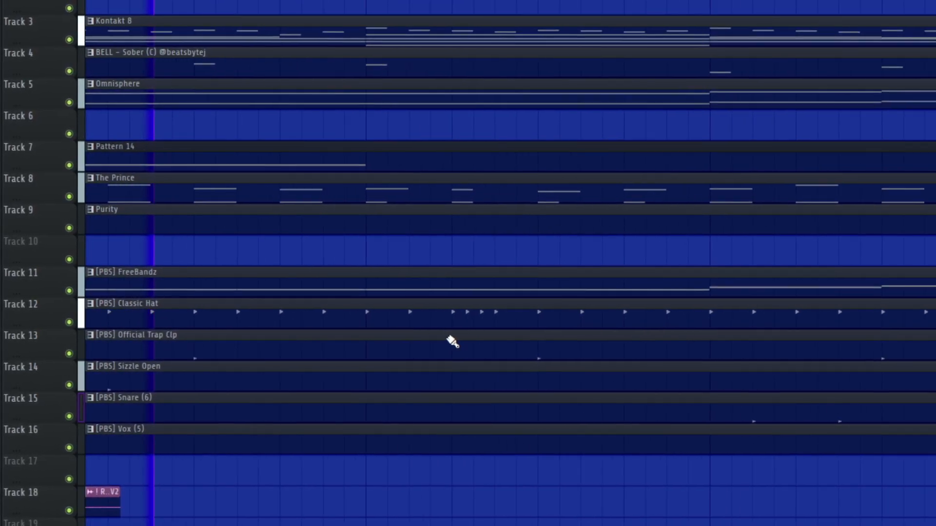
{"action": "scroll", "coordinate": [453, 341], "scroll_direction": "right", "scroll_amount": 3}
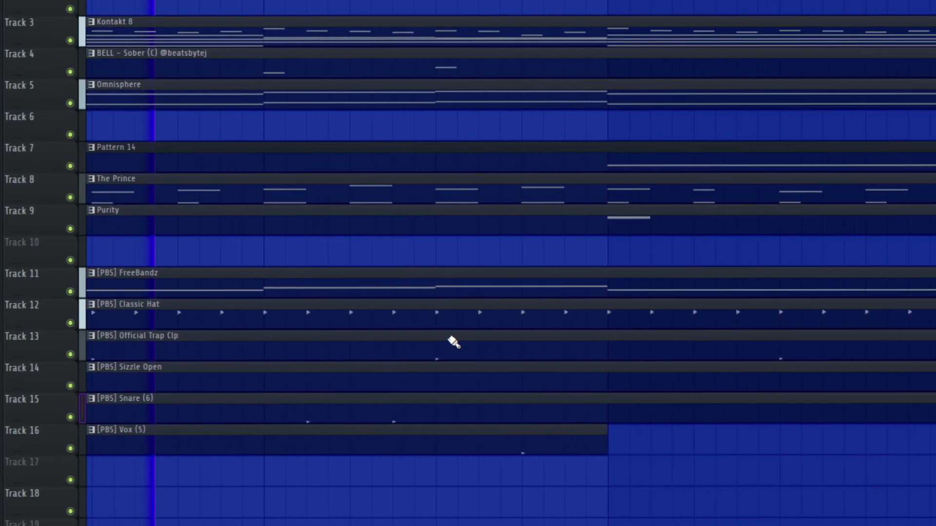
{"action": "scroll", "coordinate": [454, 341], "scroll_direction": "right", "scroll_amount": 5}
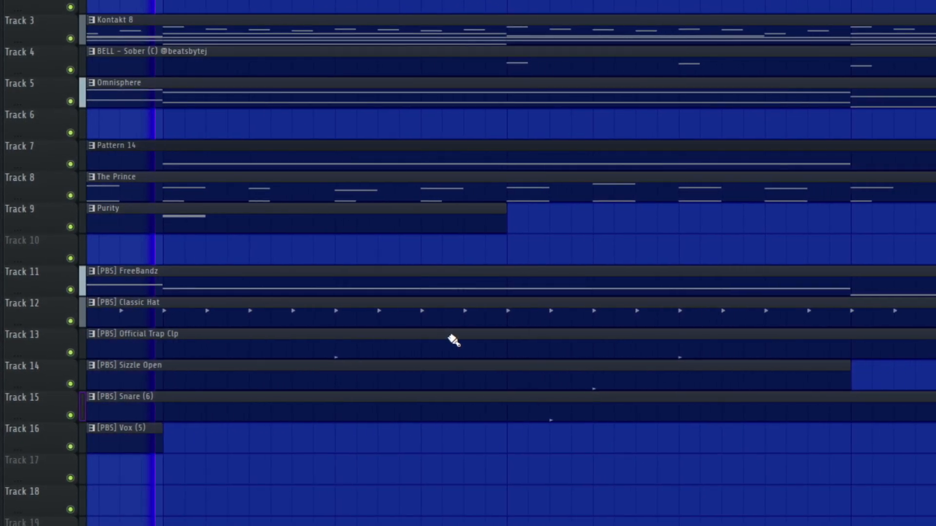
{"action": "scroll", "coordinate": [454, 341], "scroll_direction": "right", "scroll_amount": 5}
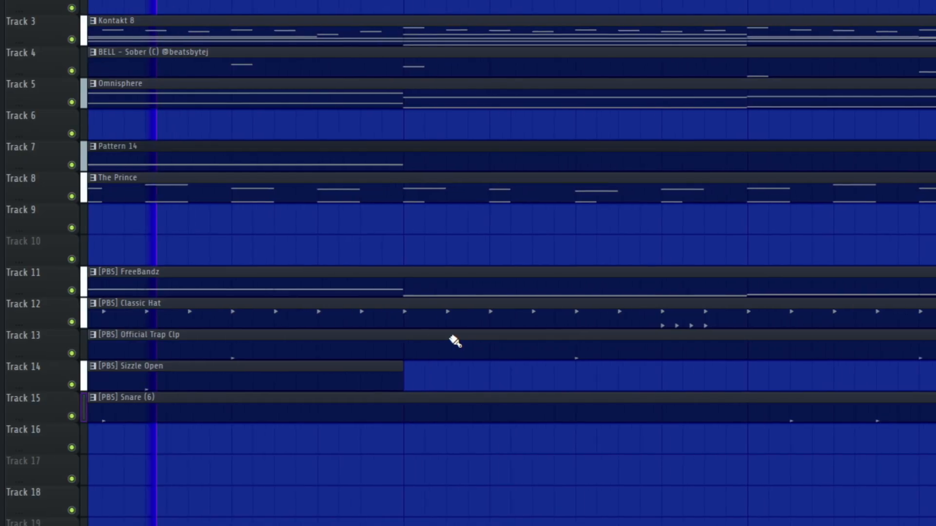
{"action": "scroll", "coordinate": [454, 341], "scroll_direction": "right", "scroll_amount": 5}
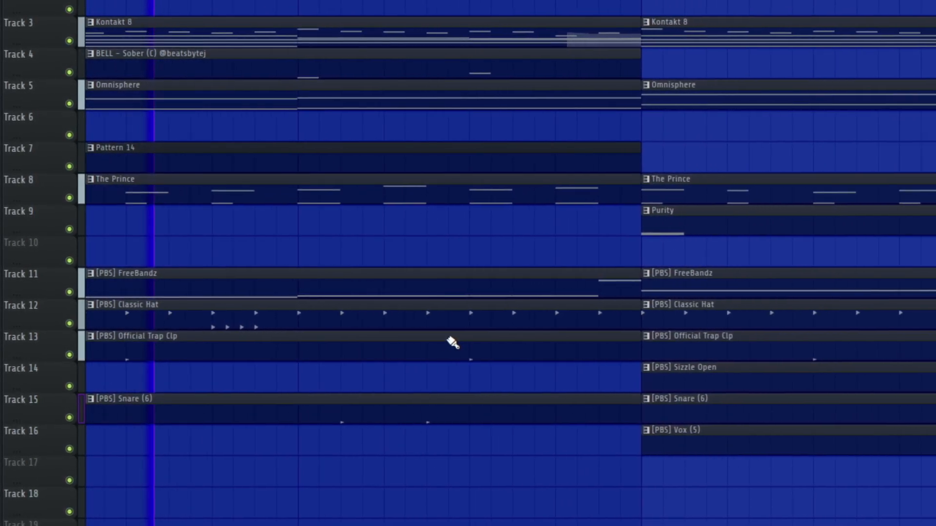
{"action": "scroll", "coordinate": [452, 343], "scroll_direction": "right", "scroll_amount": 5}
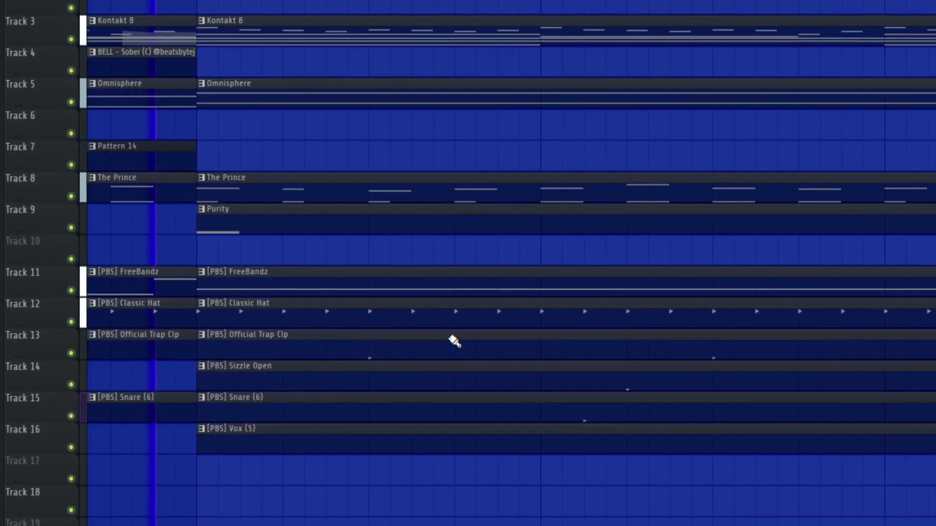
{"action": "scroll", "coordinate": [454, 341], "scroll_direction": "right", "scroll_amount": 5}
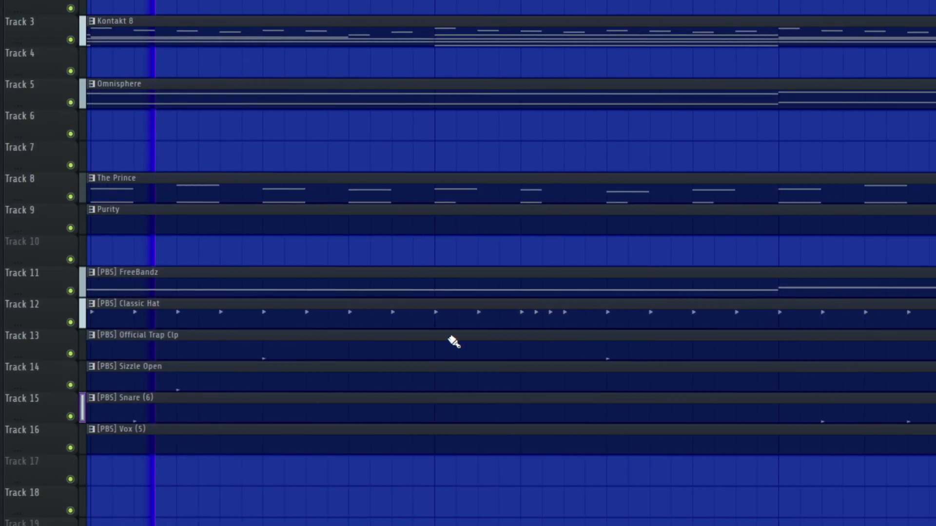
{"action": "scroll", "coordinate": [453, 342], "scroll_direction": "right", "scroll_amount": 5}
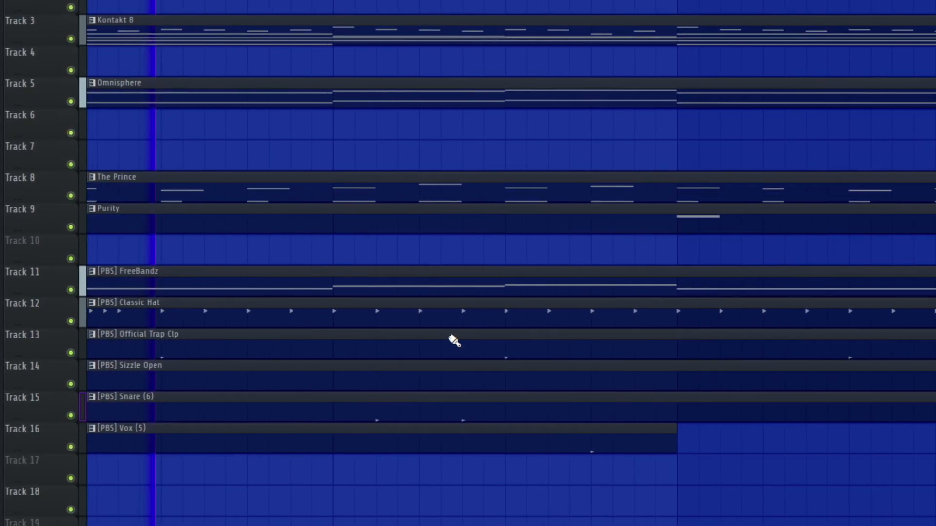
{"action": "scroll", "coordinate": [454, 341], "scroll_direction": "right", "scroll_amount": 5}
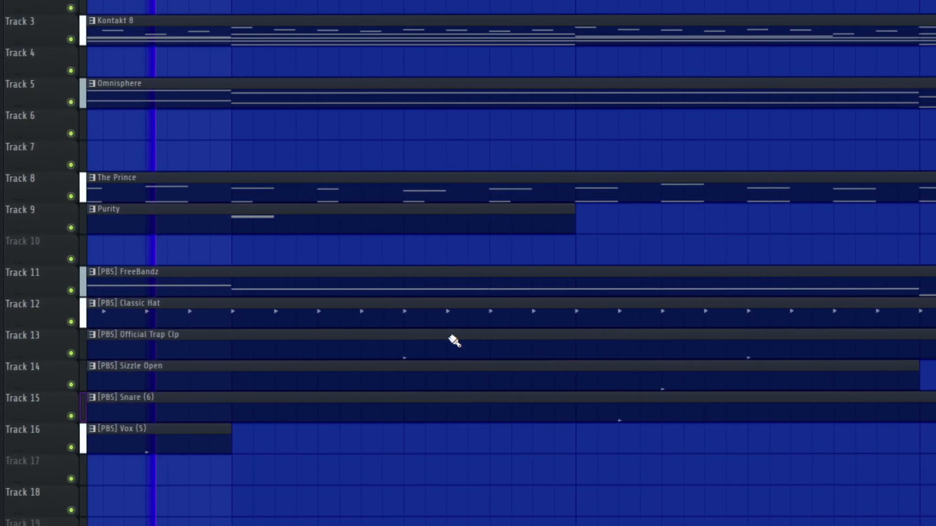
{"action": "scroll", "coordinate": [453, 341], "scroll_direction": "right", "scroll_amount": 5}
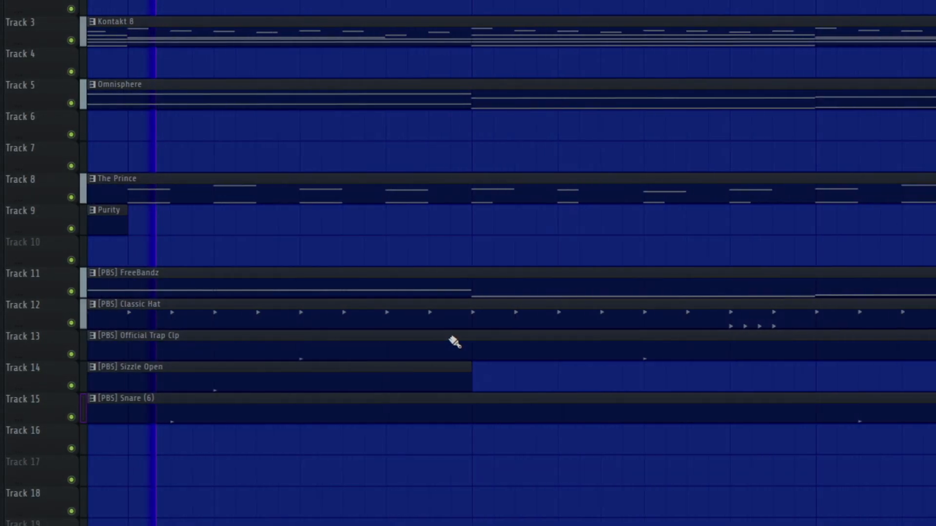
{"action": "scroll", "coordinate": [454, 342], "scroll_direction": "right", "scroll_amount": 5}
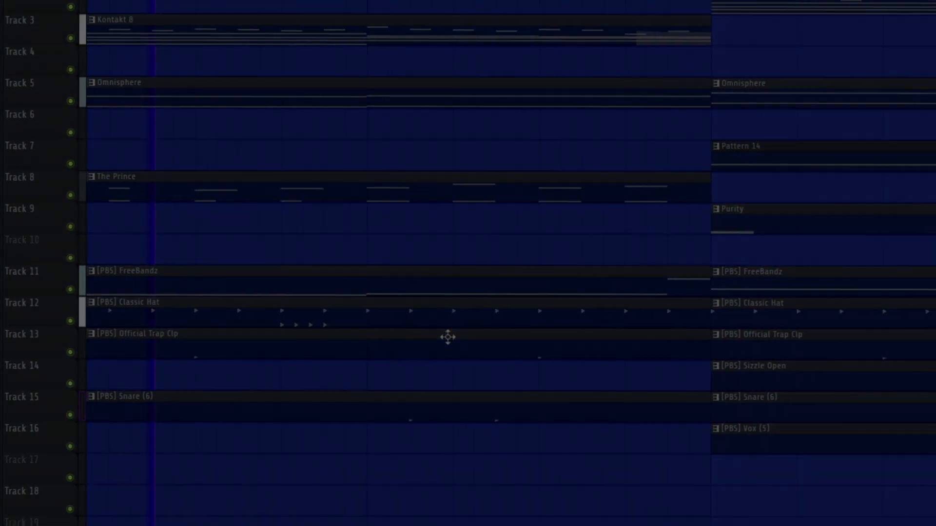
{"action": "scroll", "coordinate": [448, 337], "scroll_direction": "right", "scroll_amount": 3}
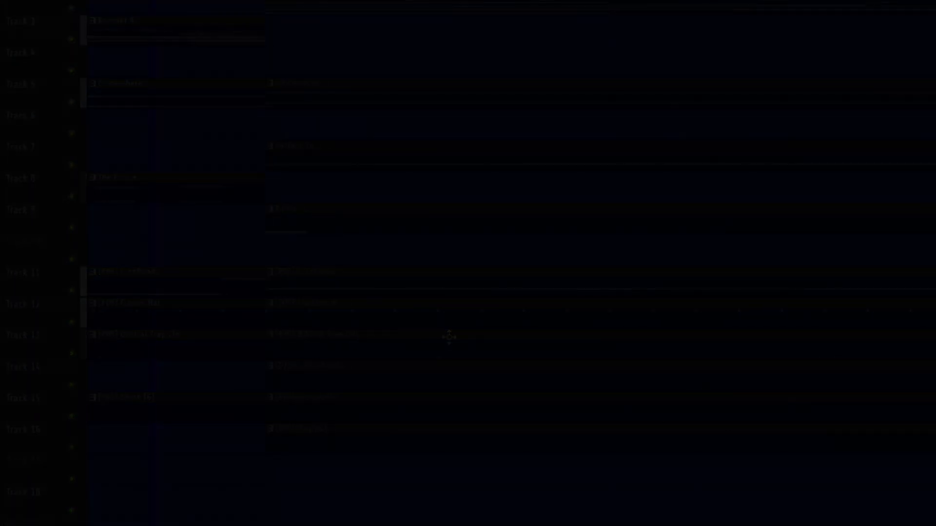